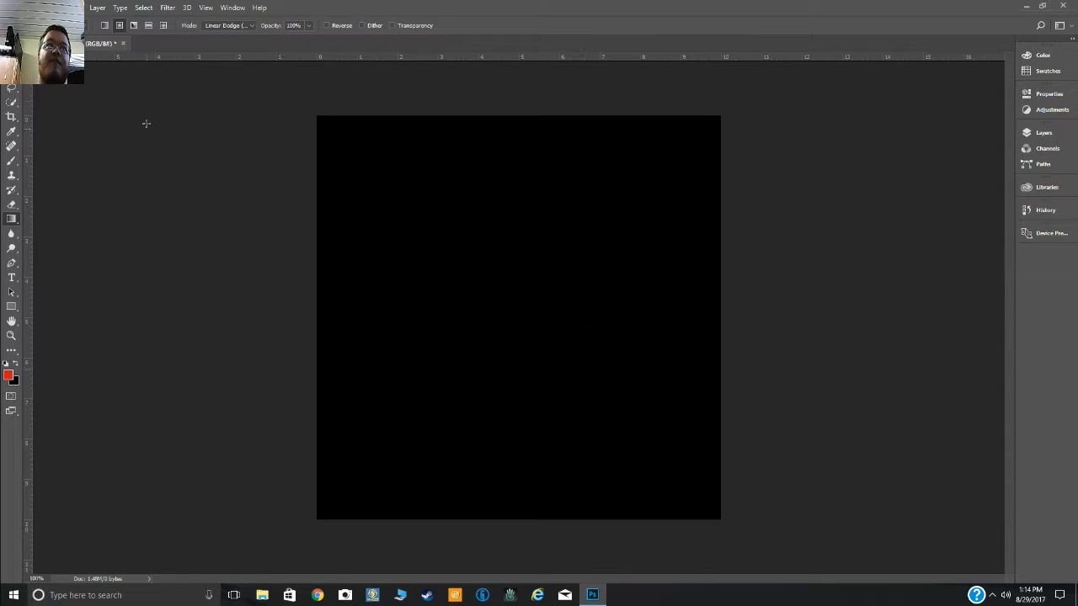
- Close the Untitled-1 document without saving its changes
click(123, 43)
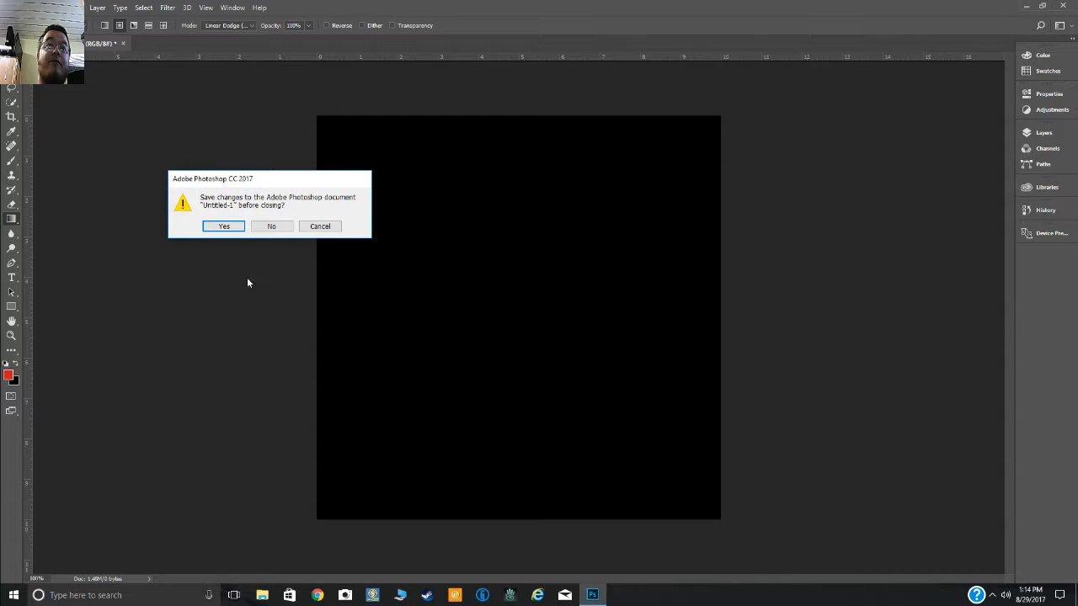
click(261, 228)
click(28, 7)
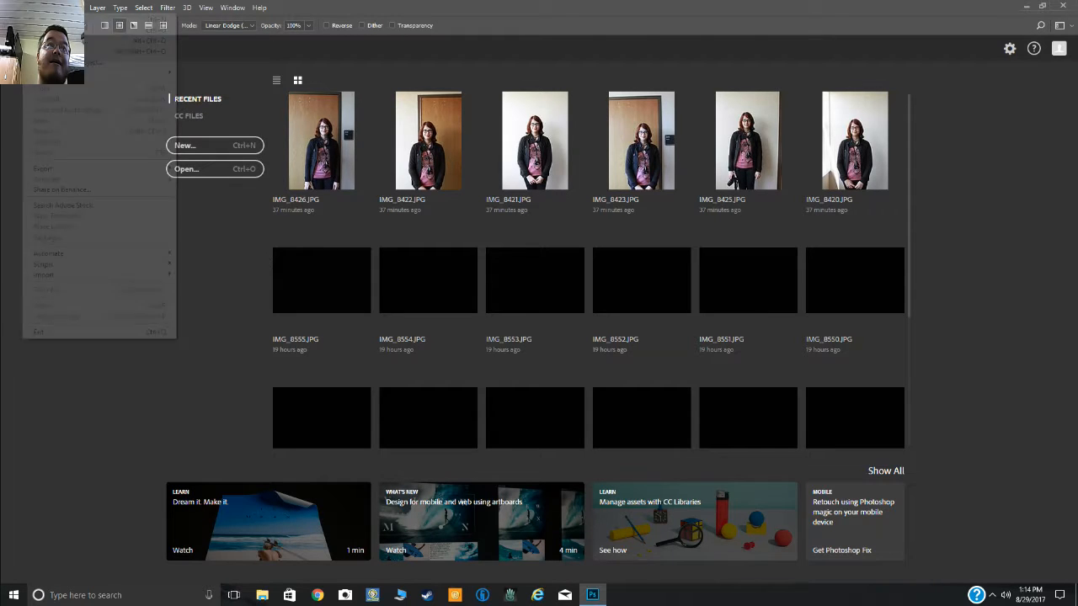
click(101, 29)
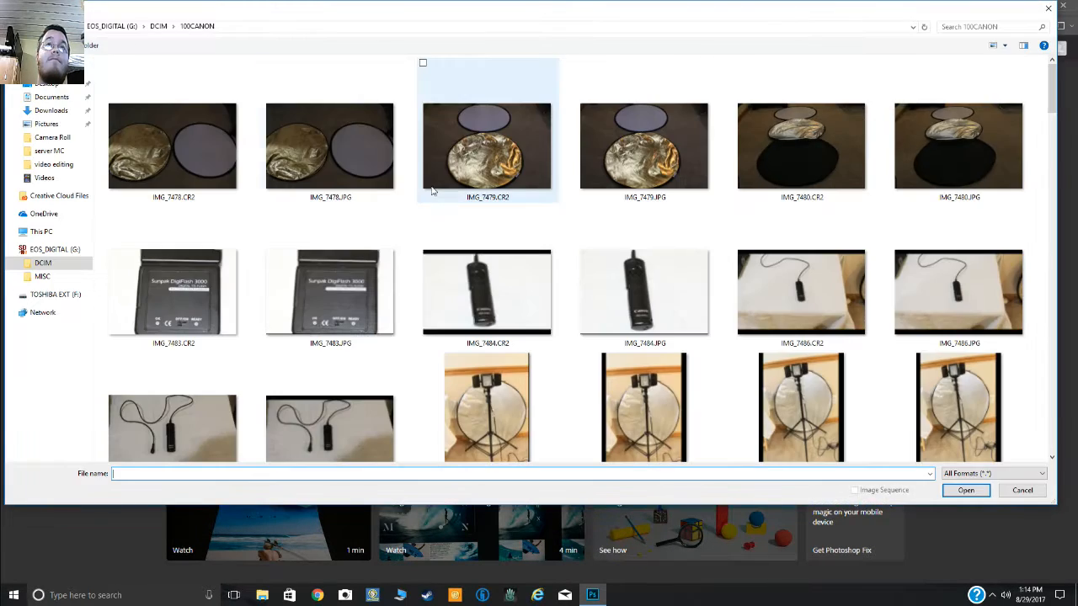
click(1050, 13)
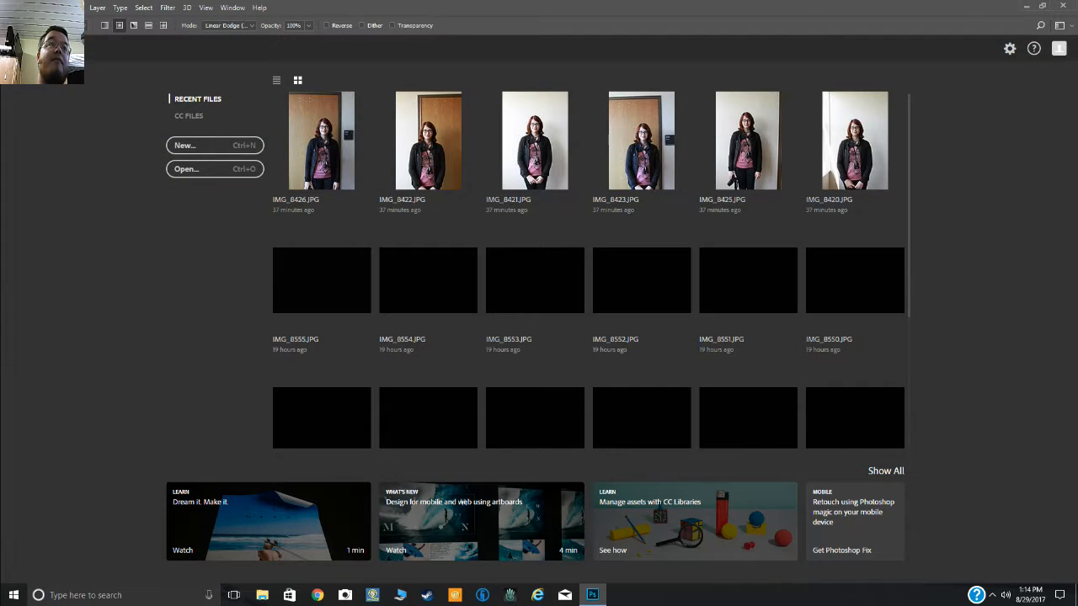
- Create a new 10 by 10 inch RGB document at 72 pixels/inch with a white background
click(28, 8)
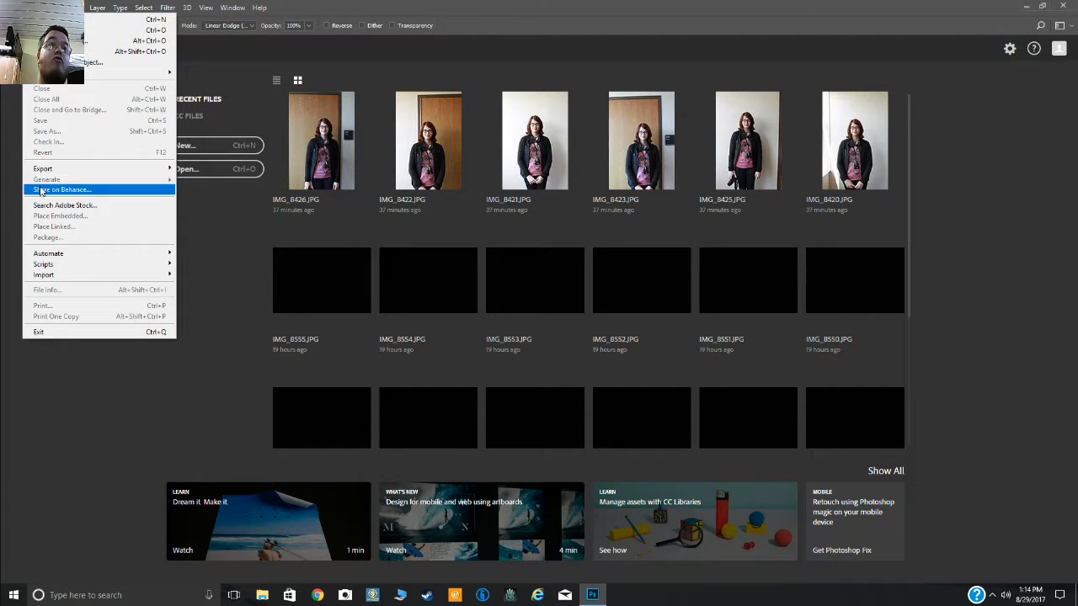
click(47, 19)
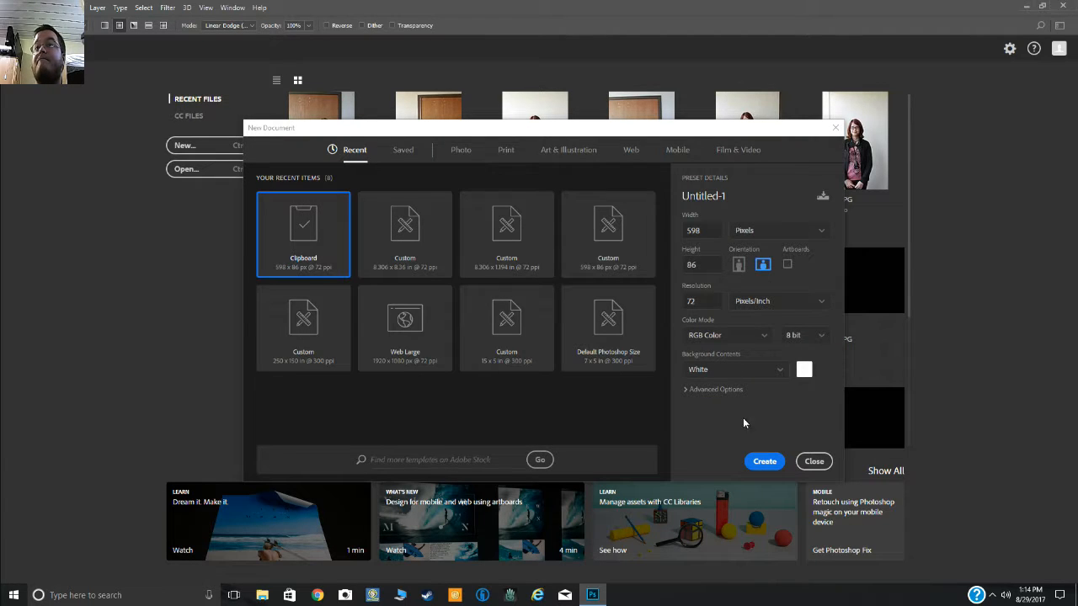
click(779, 235)
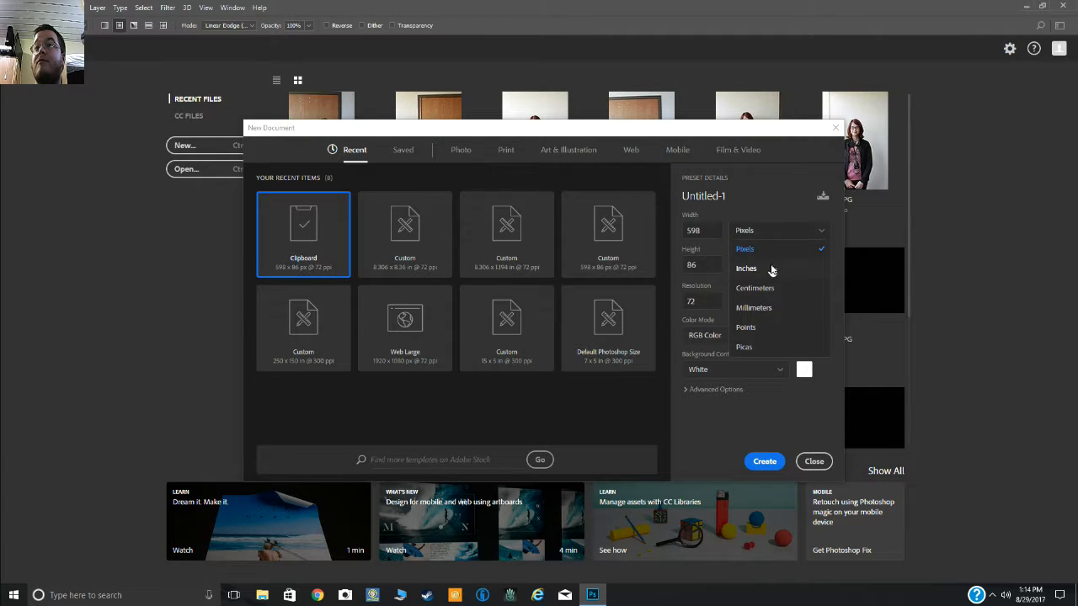
click(770, 268)
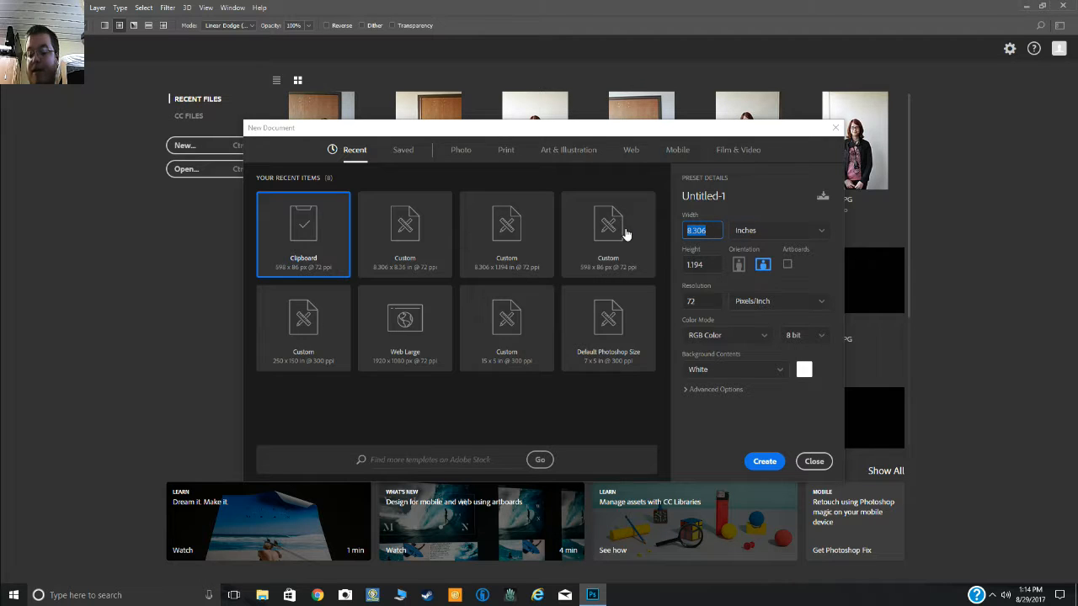
text(10)
key(Tab)
text(10)
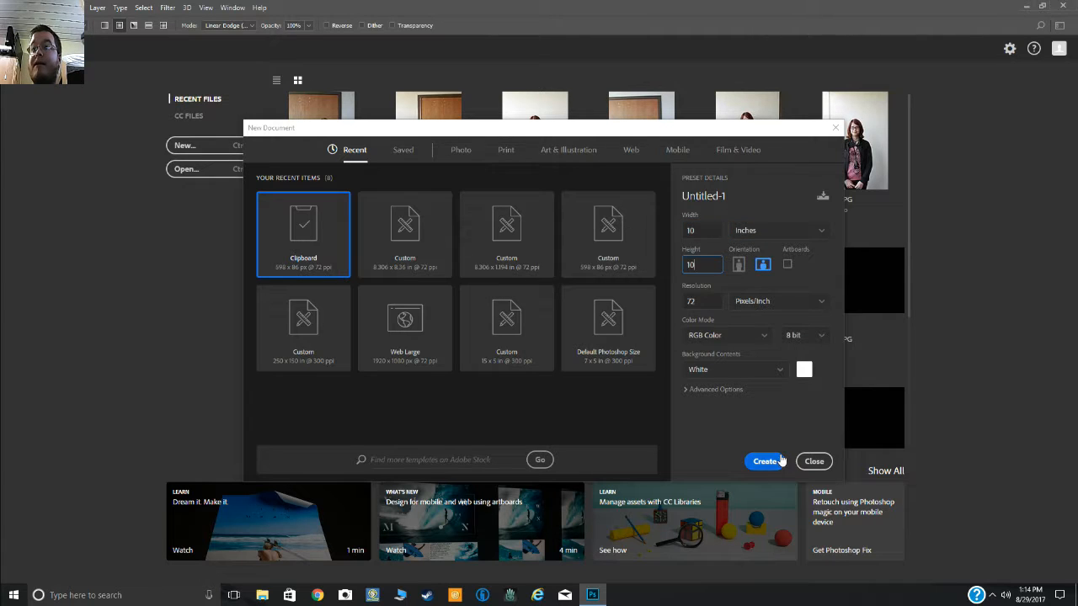
click(776, 461)
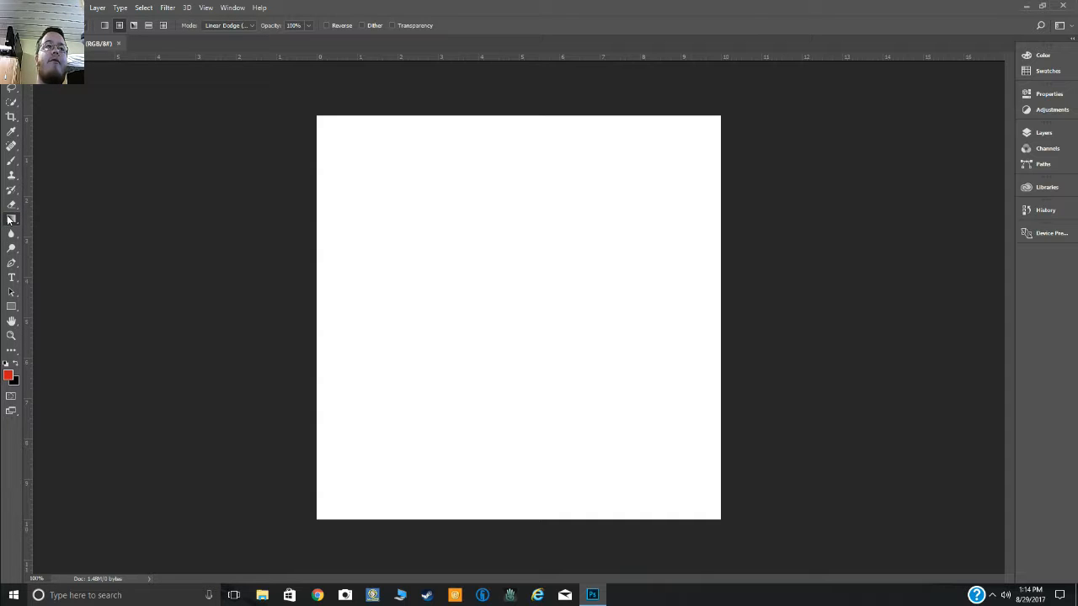
- Try a short red-to-black radial gradient in Linear Dodge mode near the white canvas's upper-left corner
right_click(10, 220)
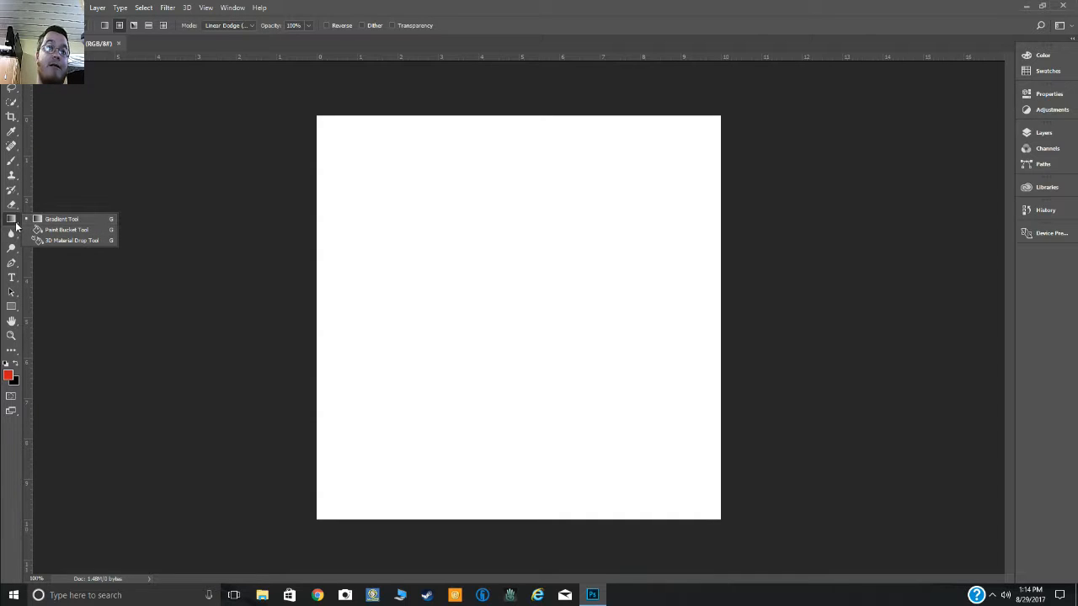
click(16, 225)
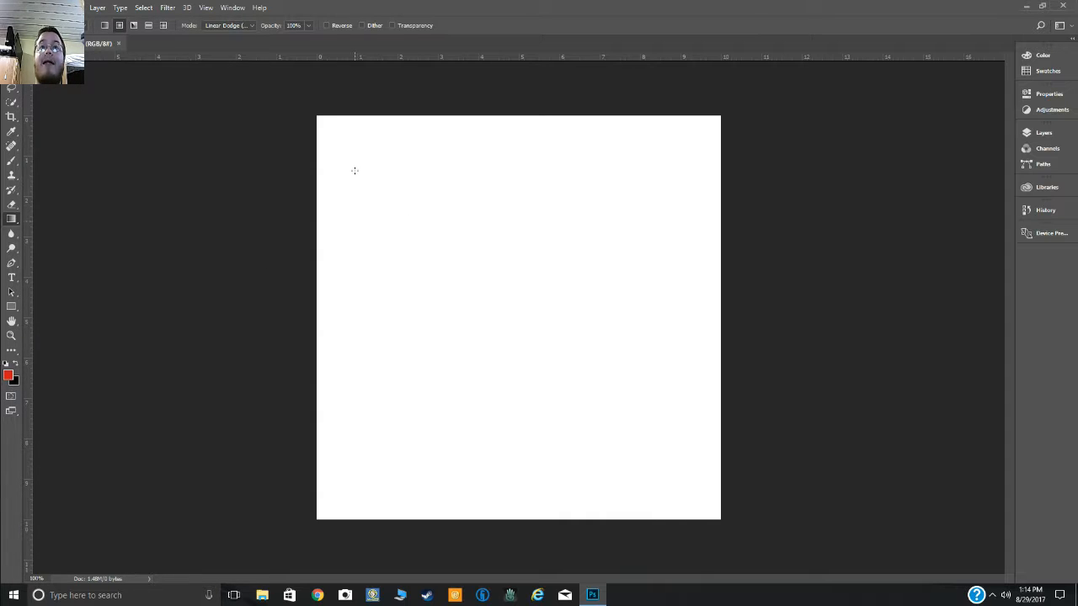
drag(354, 196, 364, 214)
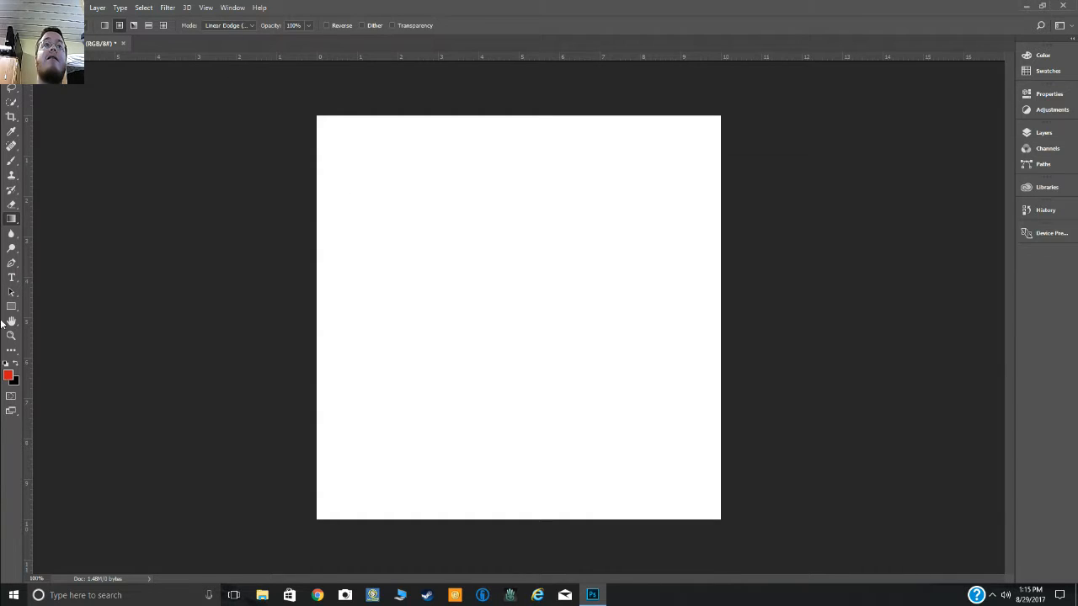
- Try a black-to-red radial gradient in Normal mode on the canvas's upper-left area, and undo it
click(16, 364)
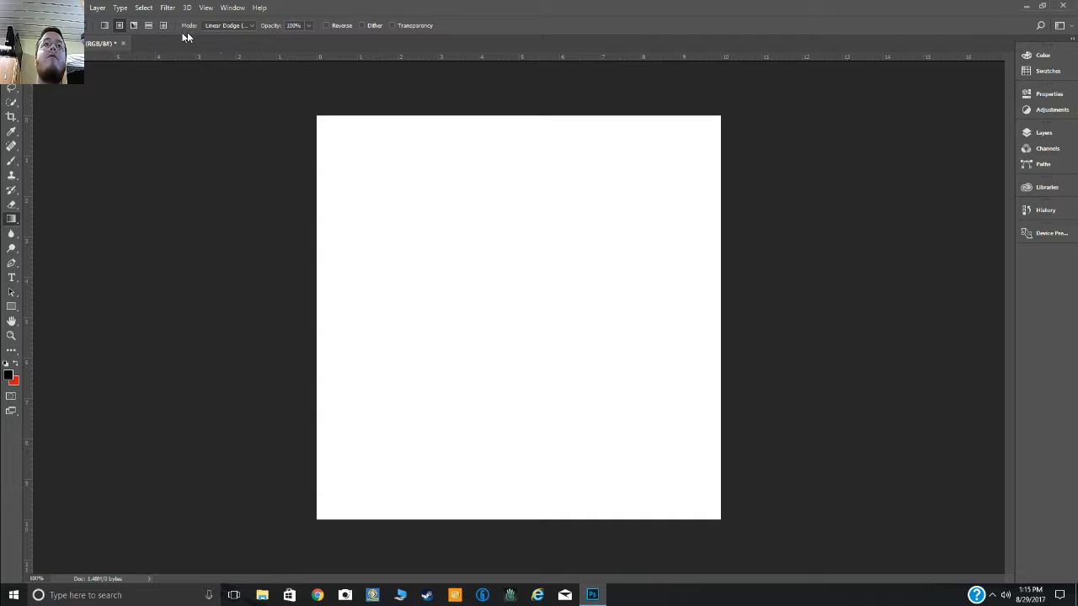
click(228, 25)
click(227, 36)
drag(365, 218, 509, 297)
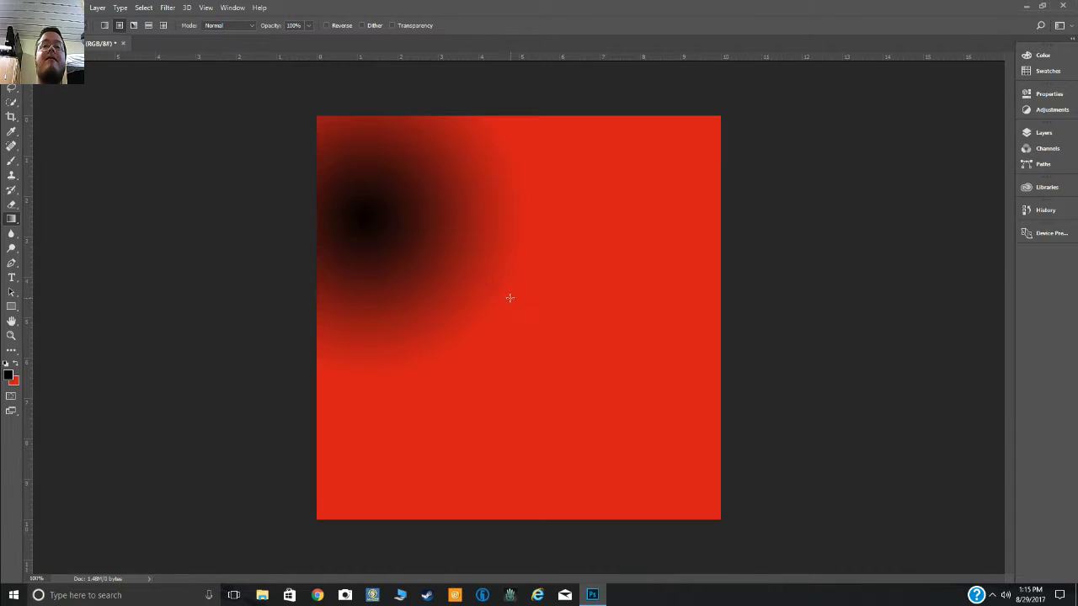
key(ctrl+z)
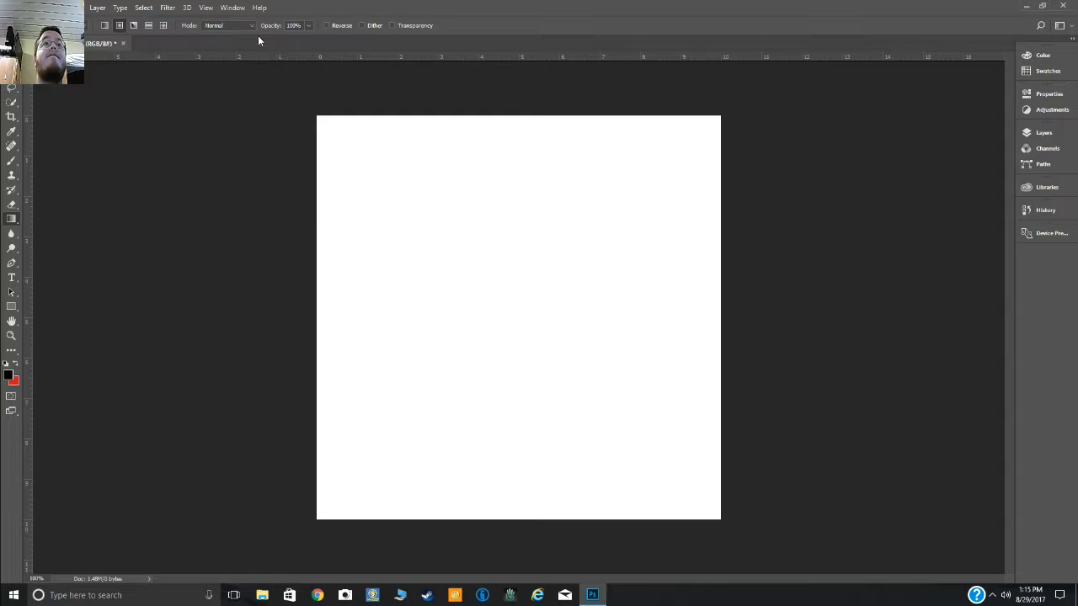
- Try Overlay-mode radial gradients on the canvas, first black-to-red, and again with the foreground and background colours swapped
click(228, 25)
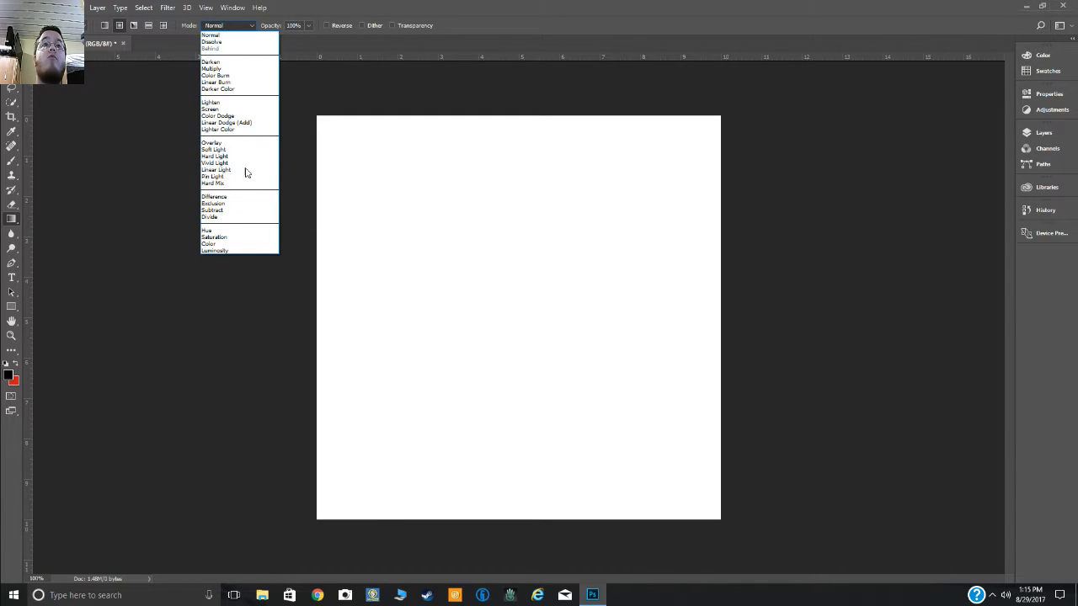
click(215, 143)
drag(451, 213, 573, 324)
click(16, 364)
drag(411, 311, 515, 297)
- Set the gradient mode to Darken and draw a radial gradient to turn the canvas black
click(224, 28)
click(226, 65)
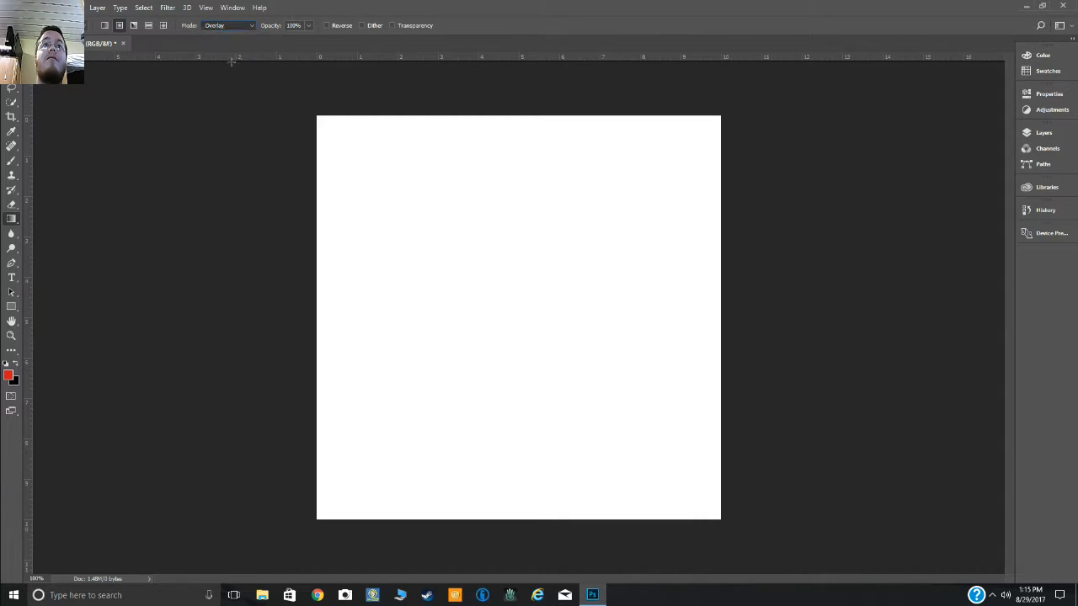
drag(367, 283, 529, 313)
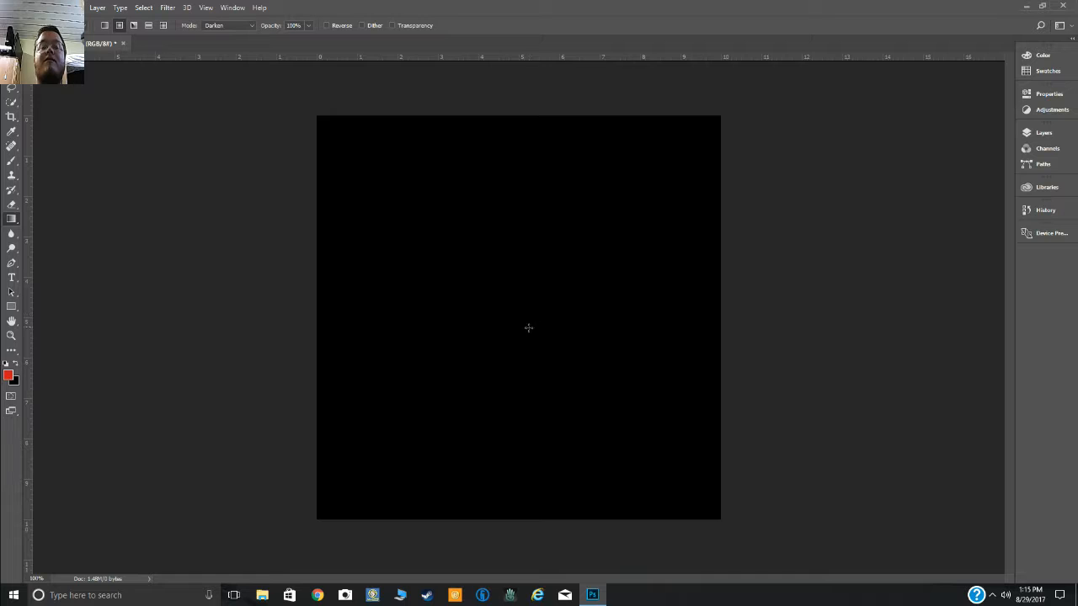
- Set the gradient mode to Linear Dodge (Add) and draw eight red radial glows of varied sizes across the black canvas
click(236, 28)
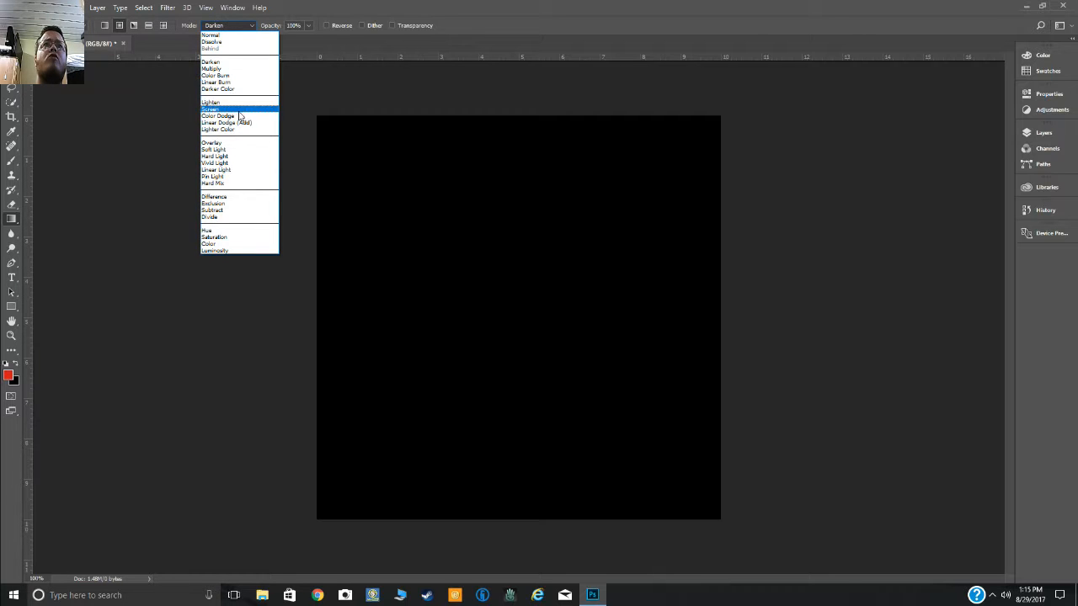
click(217, 115)
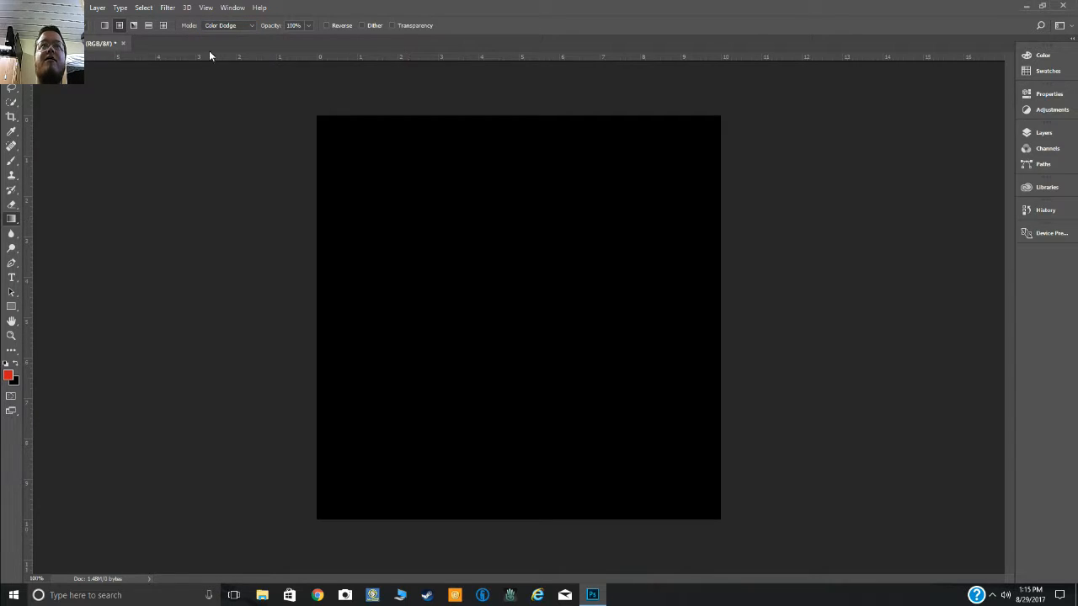
click(236, 25)
click(229, 123)
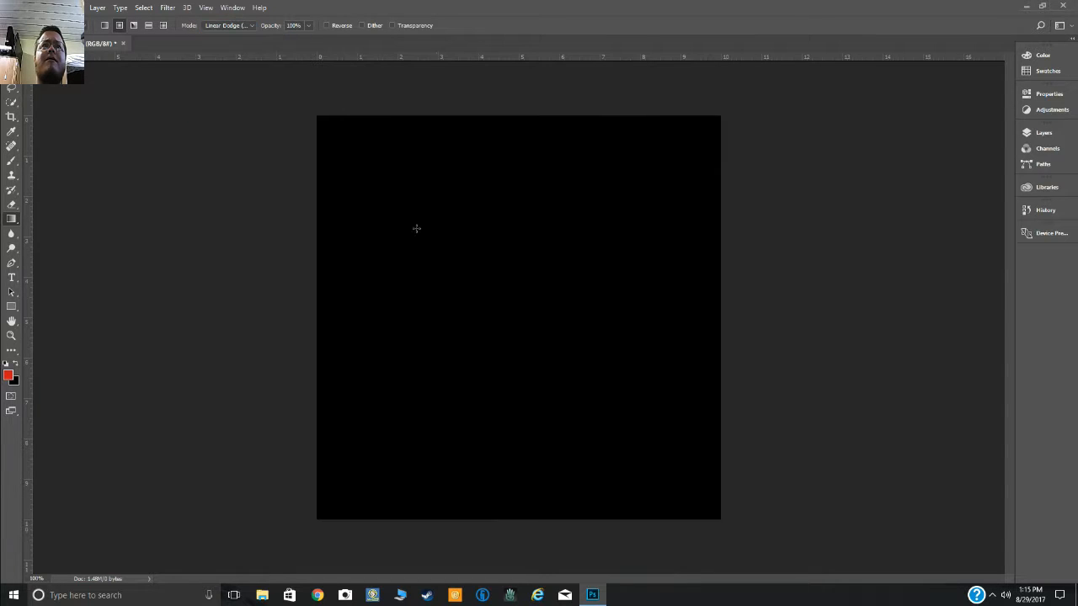
drag(436, 243, 471, 248)
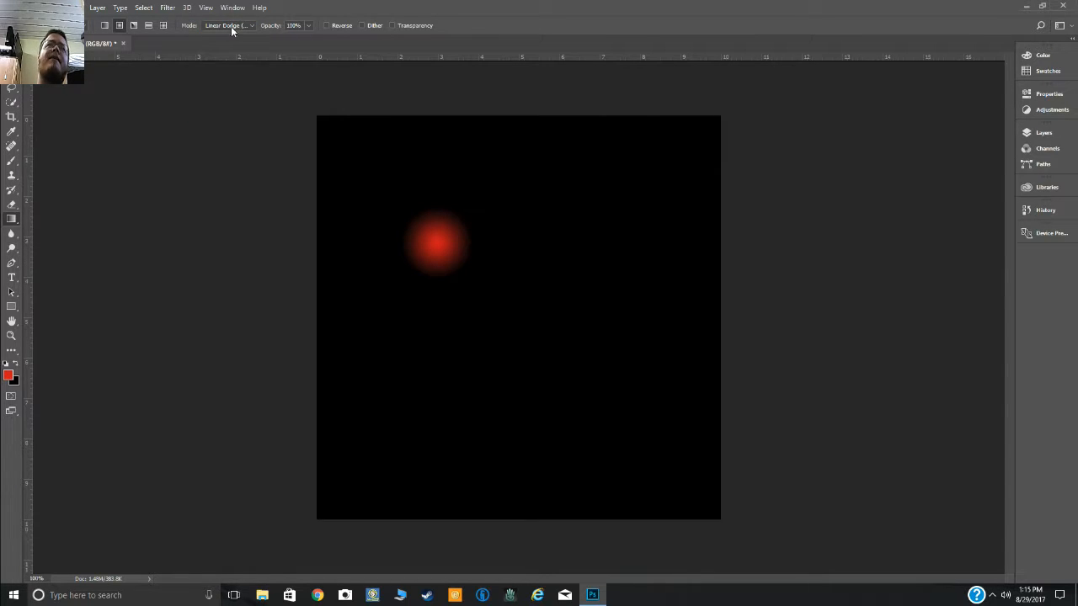
drag(429, 333, 529, 365)
drag(551, 307, 555, 294)
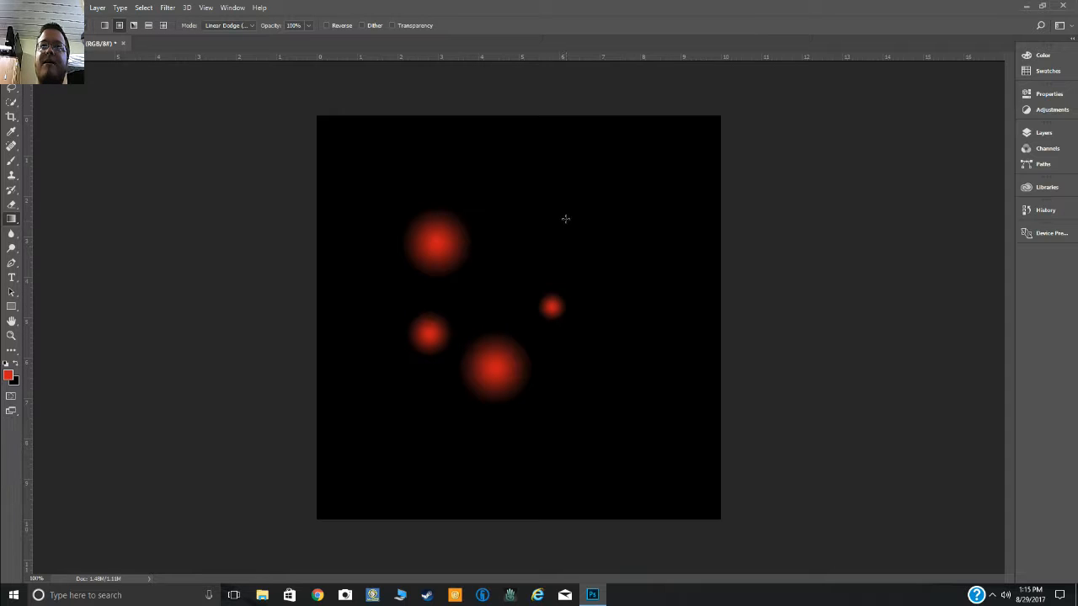
drag(563, 246, 563, 230)
drag(542, 194, 541, 182)
drag(432, 159, 458, 160)
drag(359, 213, 356, 298)
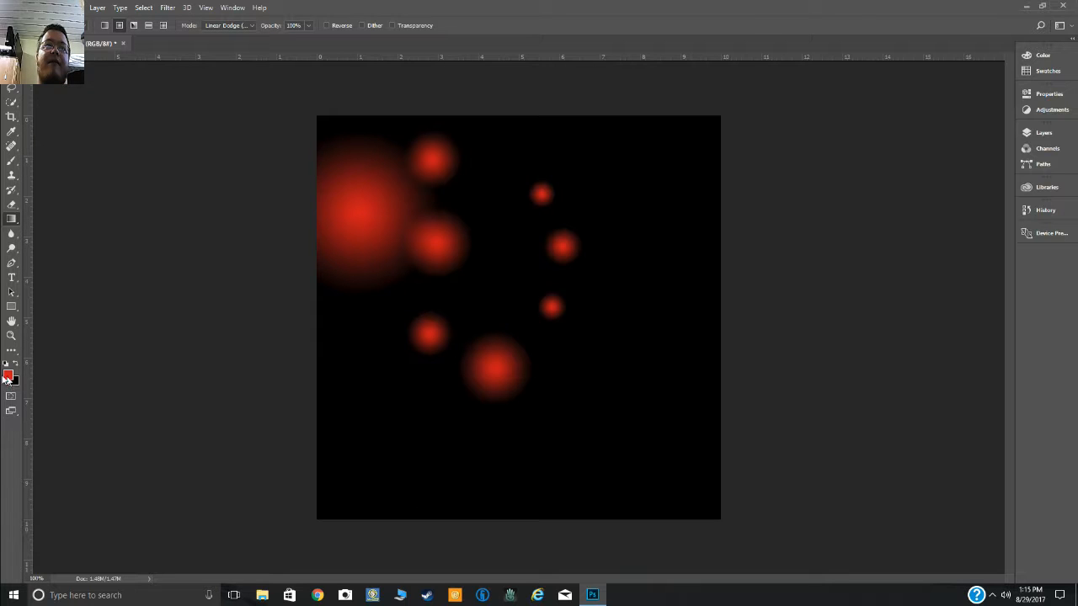
- Set the foreground colour to green 3cd512 and scatter twelve green radial glows of varied sizes among the red ones
click(7, 377)
click(547, 256)
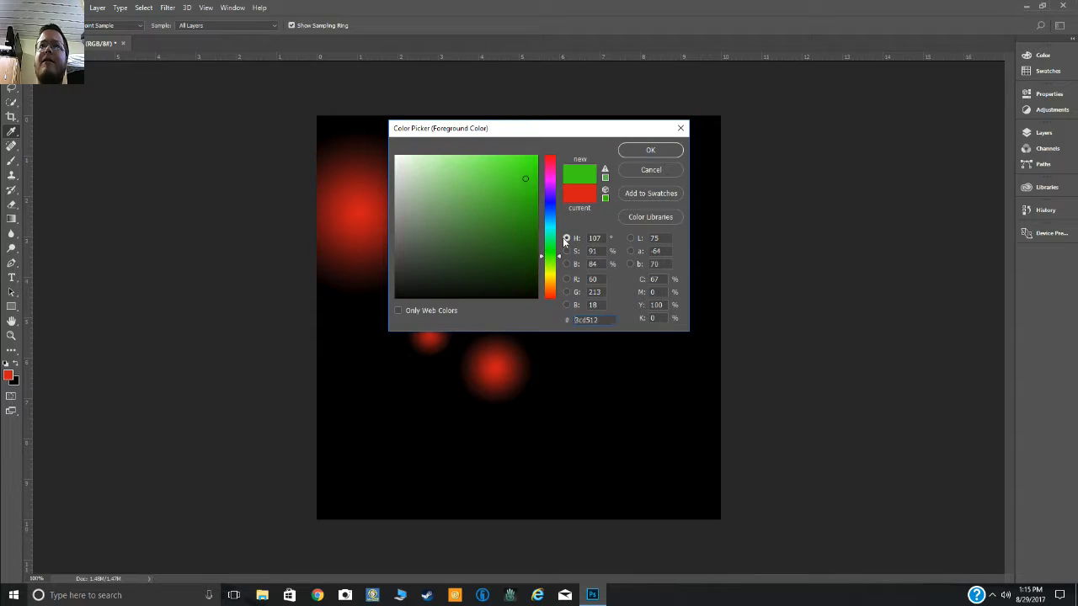
click(650, 150)
drag(618, 415, 632, 313)
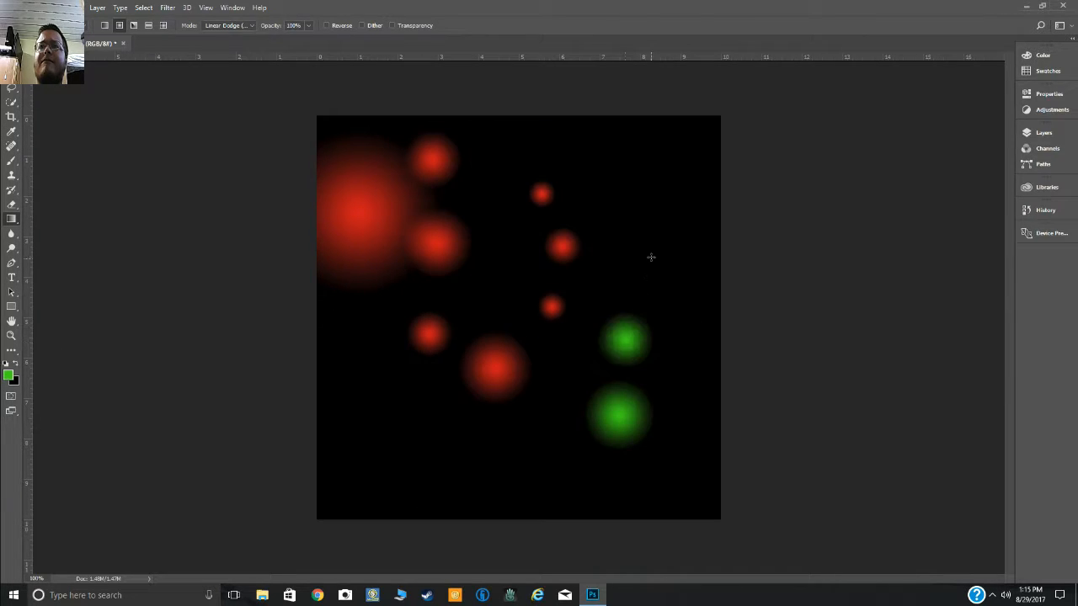
drag(651, 252, 652, 238)
drag(608, 198, 600, 221)
drag(583, 307, 579, 323)
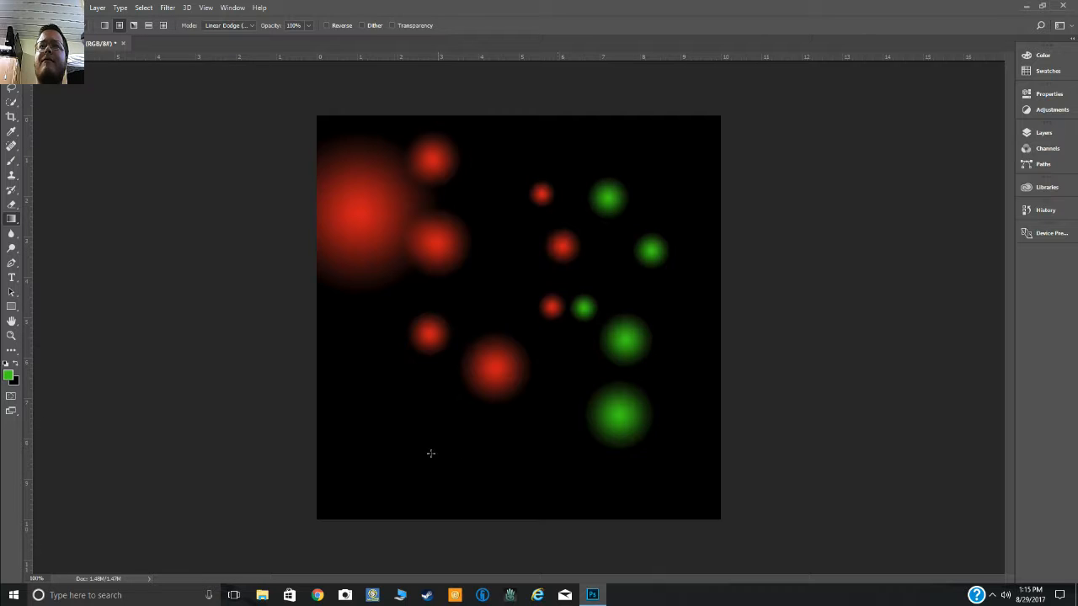
drag(394, 443, 396, 381)
drag(496, 293, 503, 278)
drag(512, 200, 517, 181)
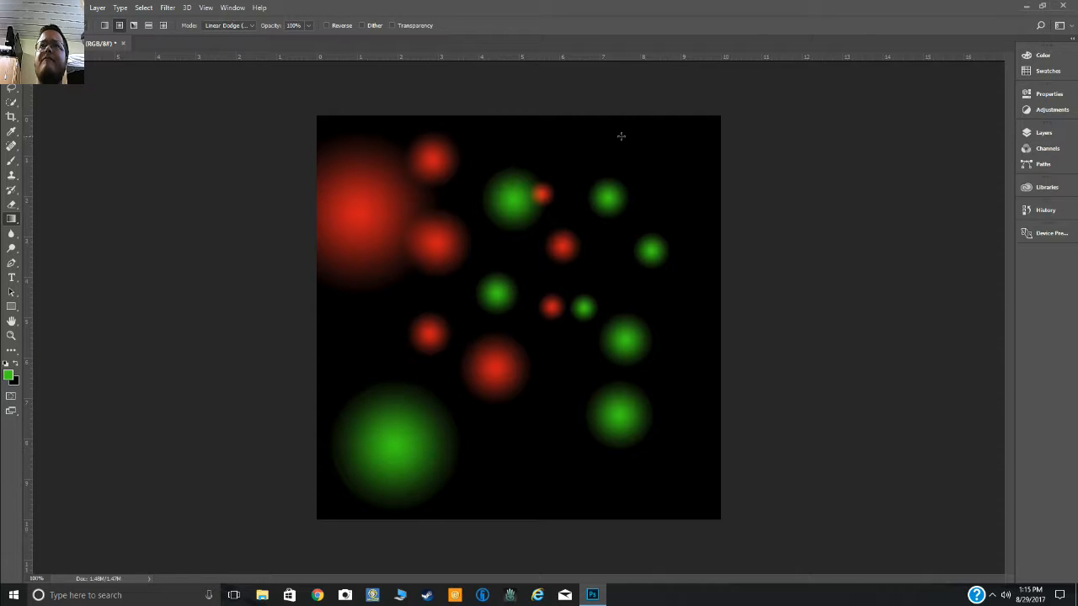
drag(653, 148, 664, 165)
drag(708, 372, 687, 394)
drag(531, 487, 531, 457)
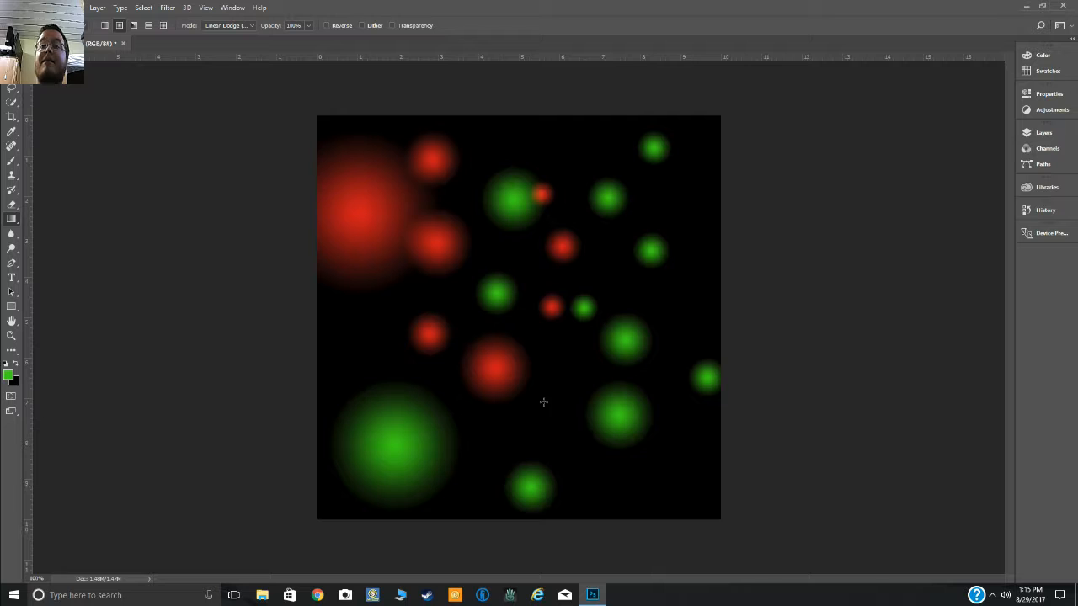
drag(562, 361, 564, 345)
- Set the foreground colour to yellow ced512 and draw five small yellow radial glows in the gaps around the canvas
click(9, 376)
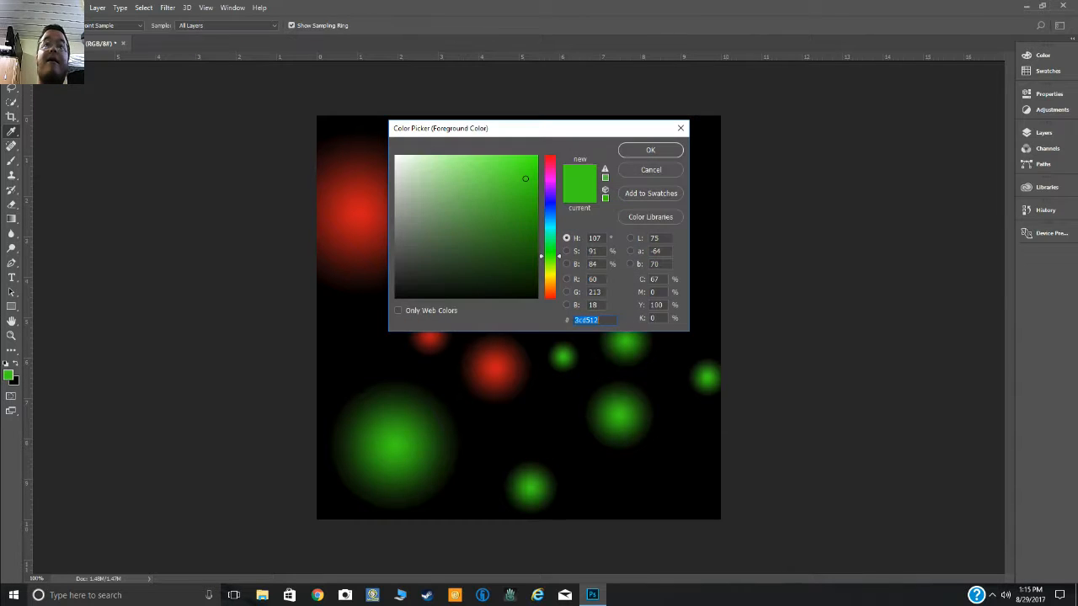
click(541, 276)
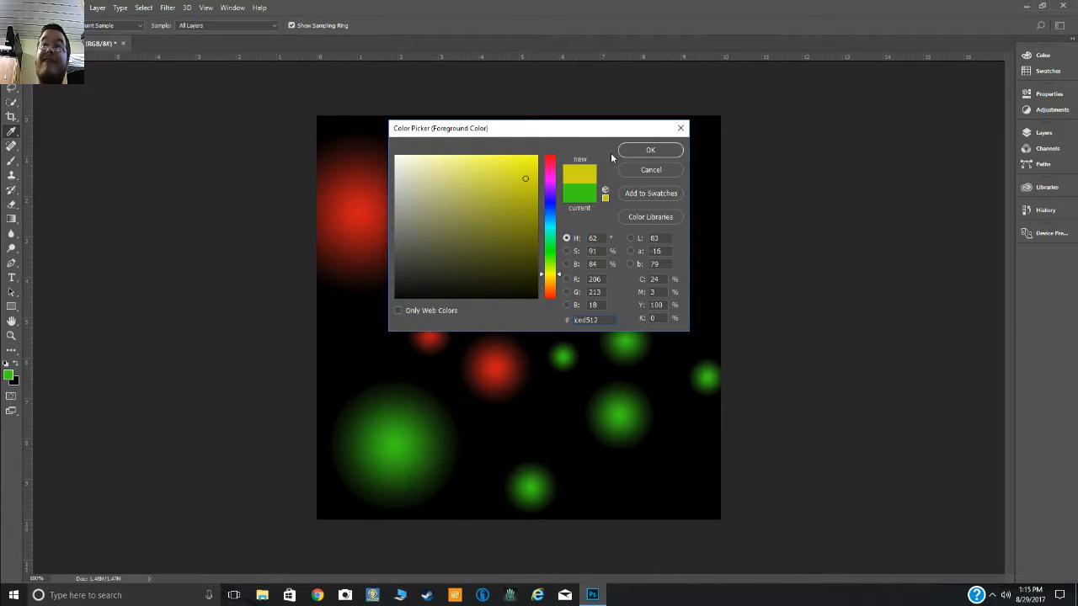
click(649, 150)
drag(669, 481, 671, 458)
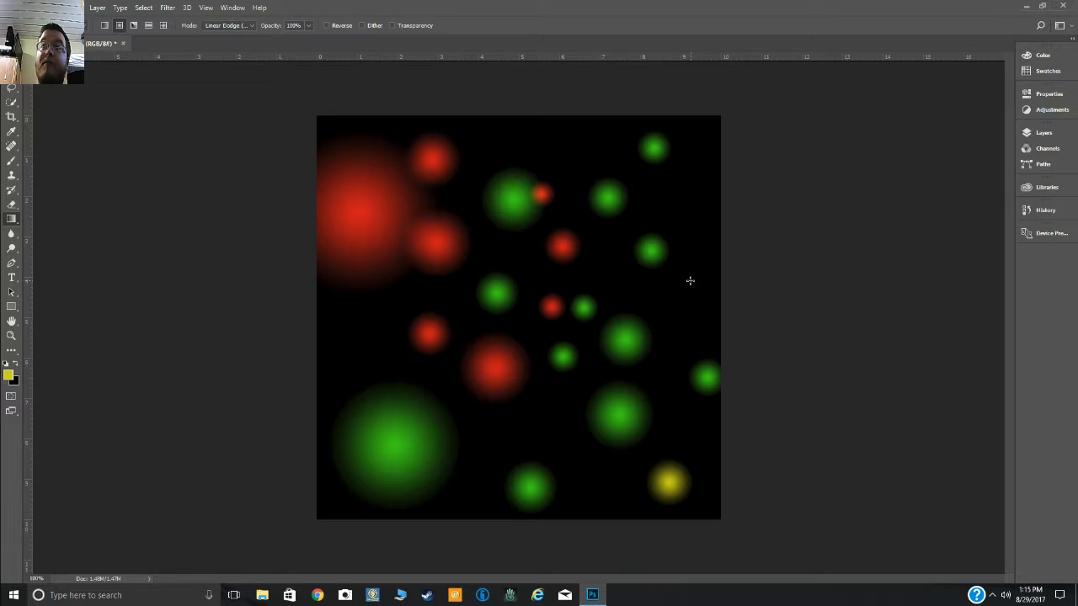
drag(689, 280, 690, 290)
drag(559, 138, 560, 151)
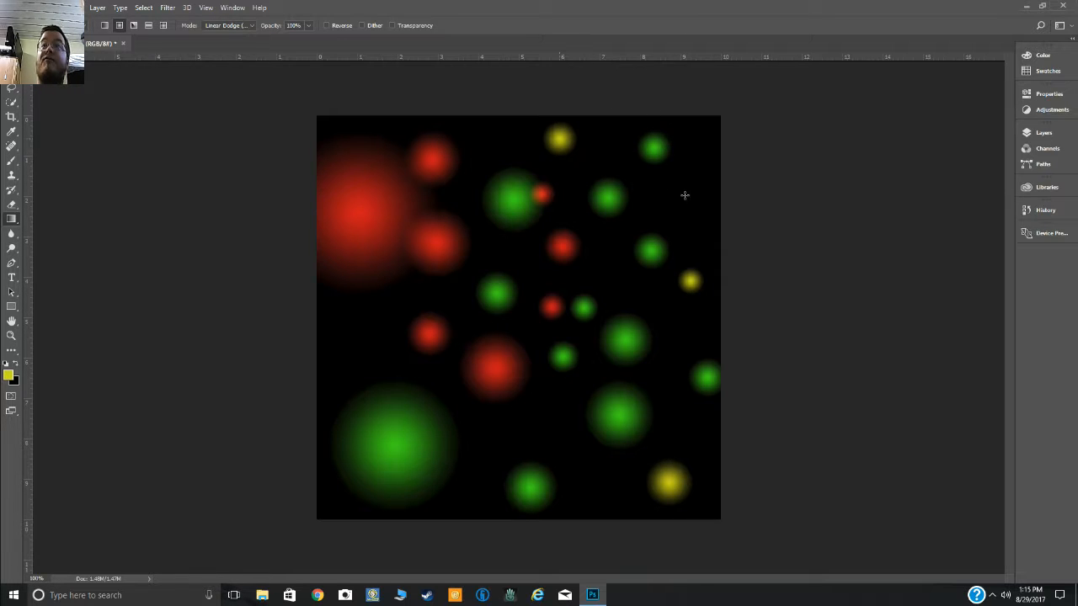
drag(683, 196, 684, 207)
drag(334, 371, 335, 385)
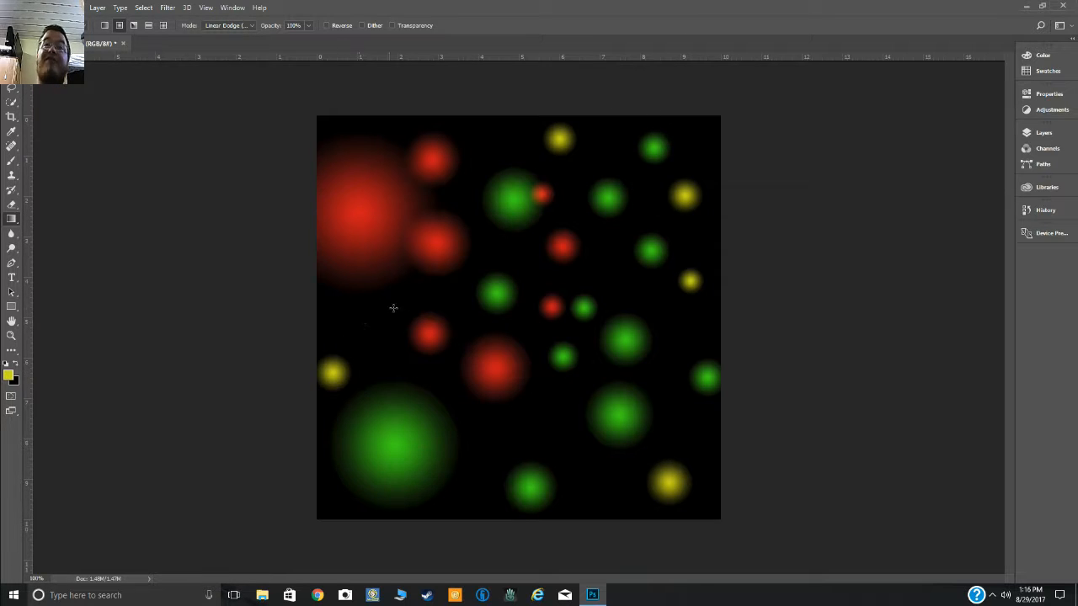
- Draw two more yellow radial glows below the large red glow, one of them just above a small red one
drag(363, 321, 363, 333)
drag(426, 297, 426, 310)
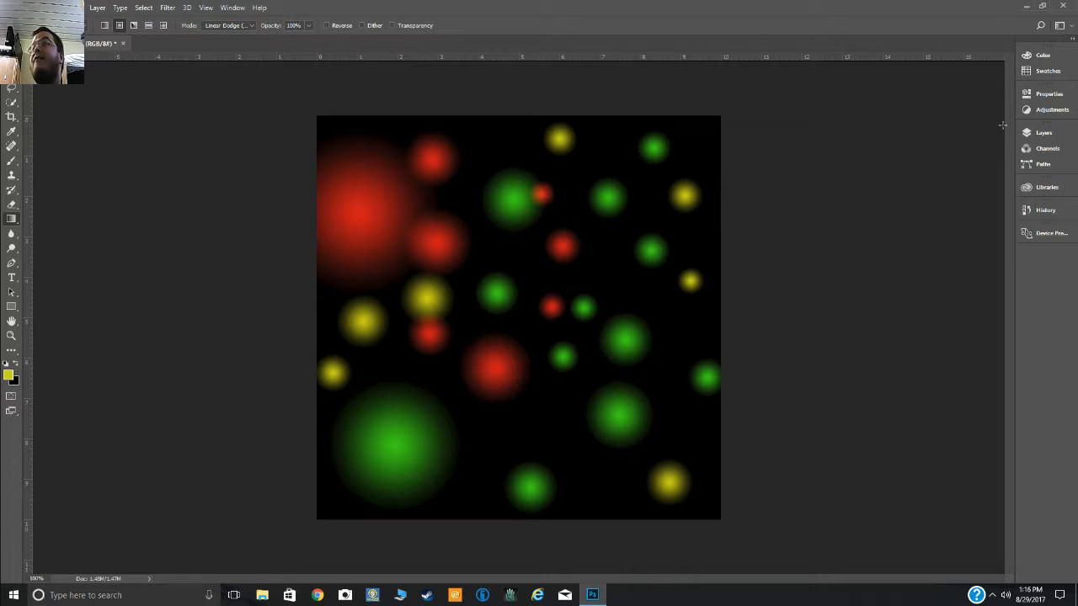
- Dock the Layers panel as a full-height column and add a Brightness/Contrast adjustment layer above the background
click(1044, 133)
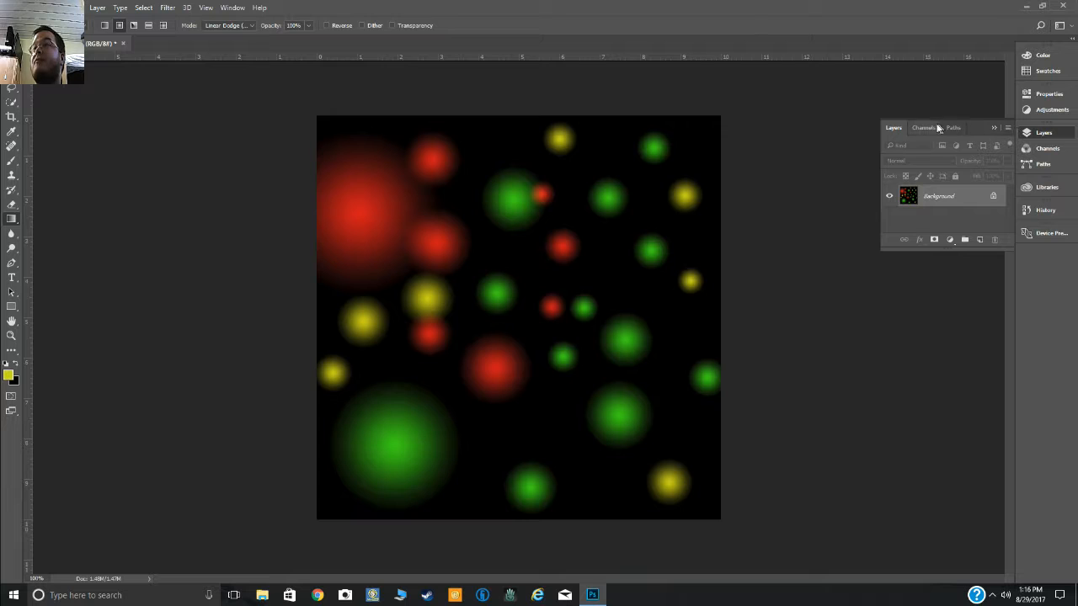
drag(981, 125, 1011, 268)
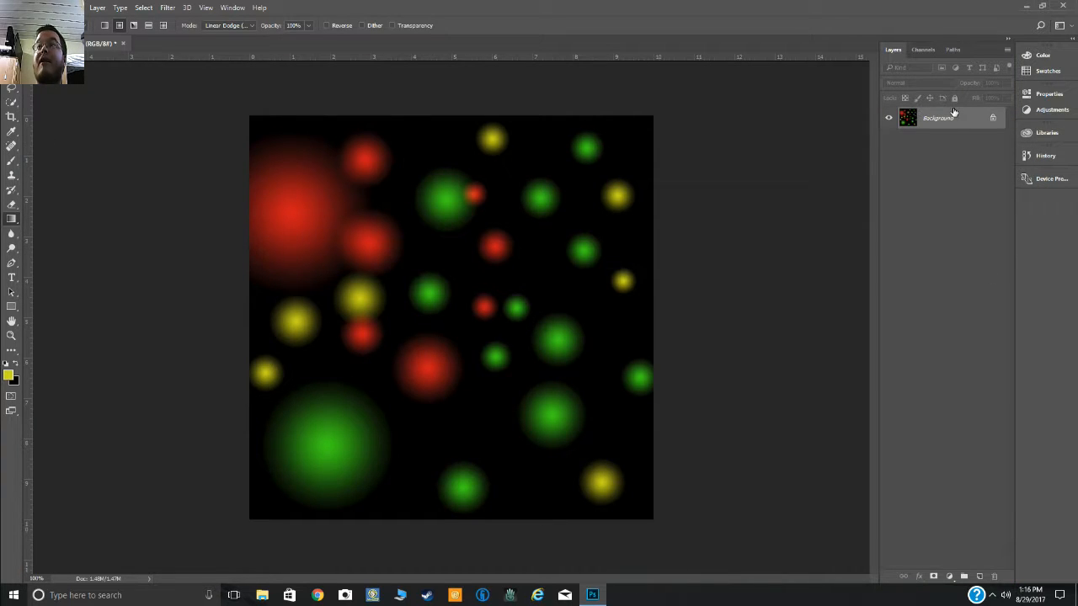
click(96, 8)
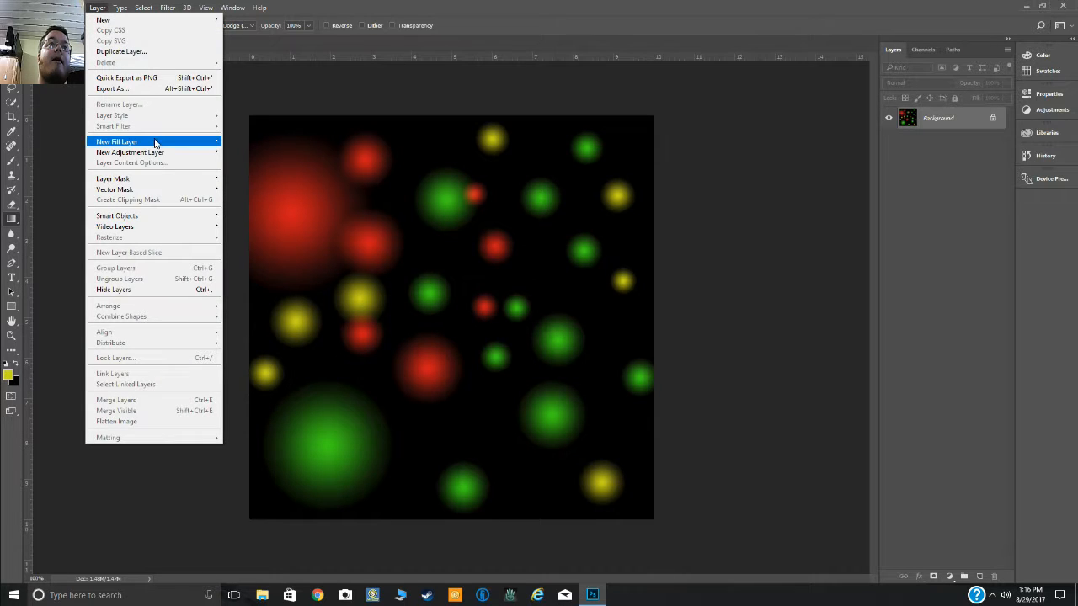
mouse_move(158, 156)
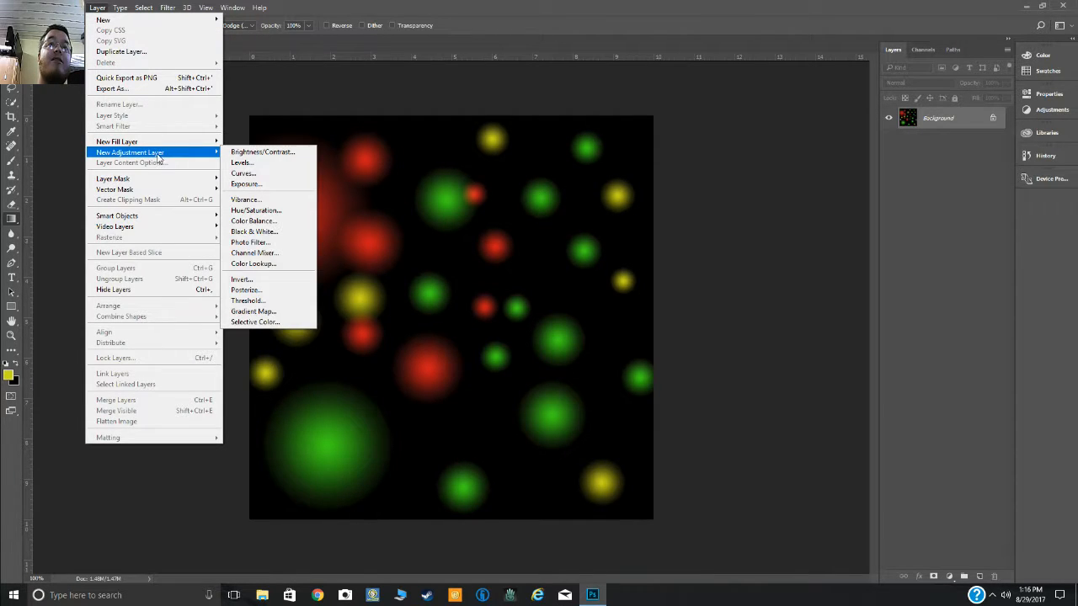
click(261, 153)
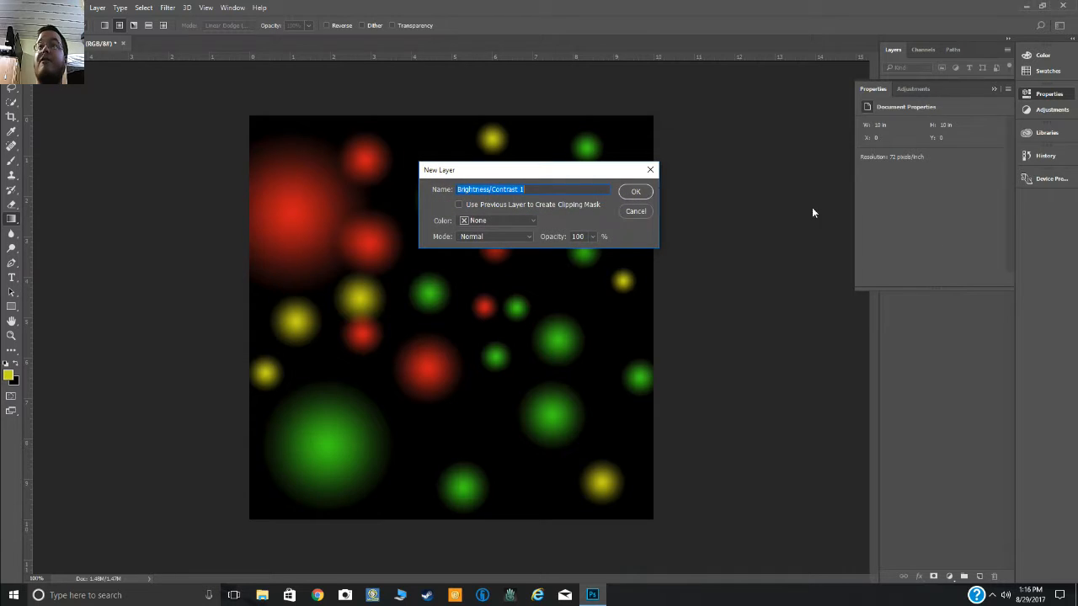
click(635, 192)
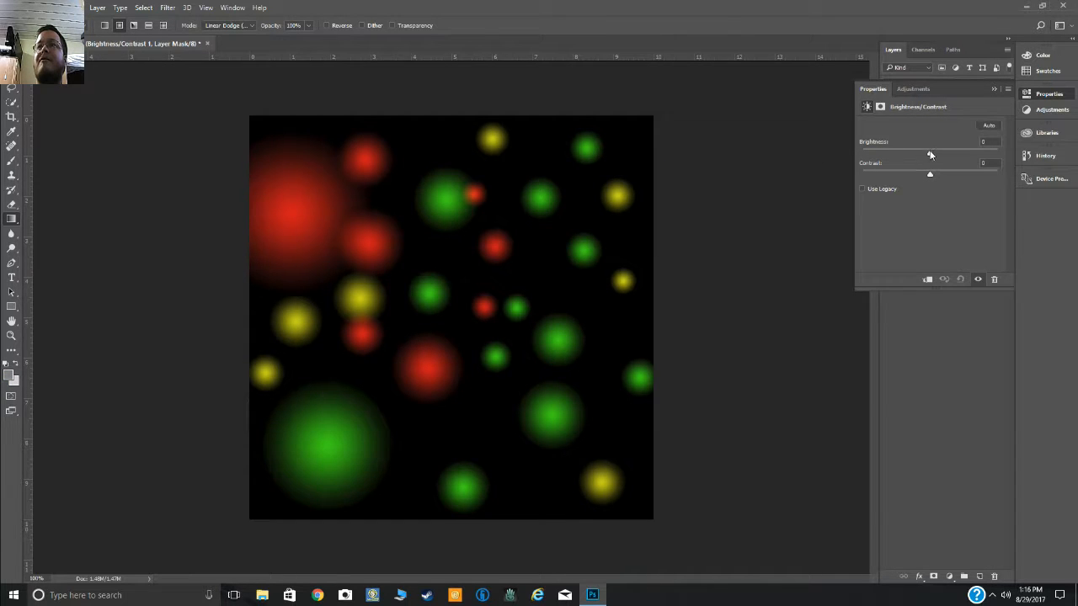
- Set the Brightness/Contrast layer's brightness to 150 and lower its contrast
drag(929, 155, 862, 154)
key(ctrl+z)
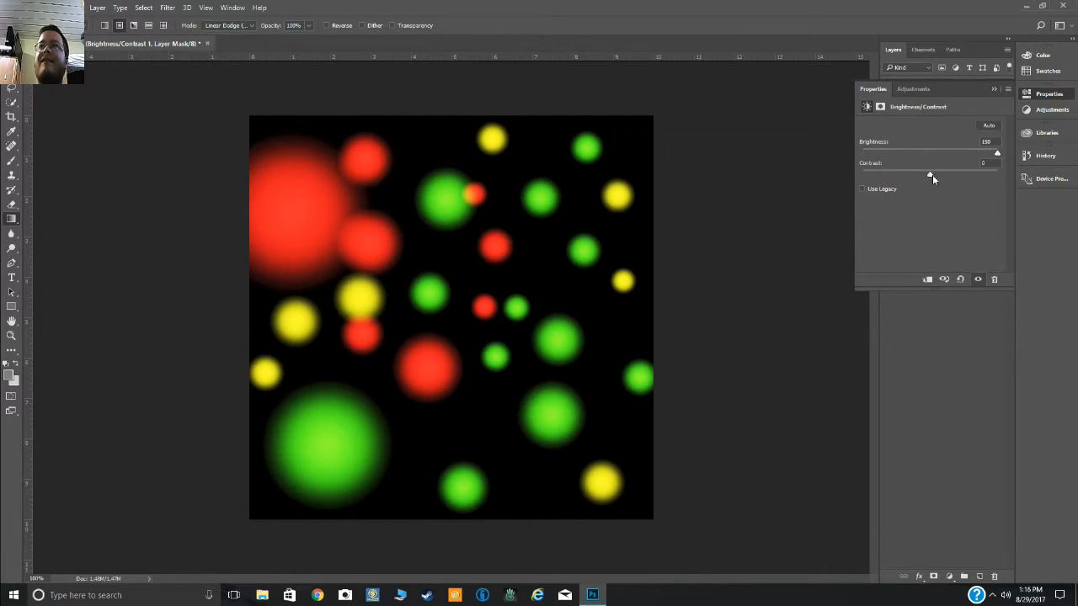
drag(868, 185, 781, 190)
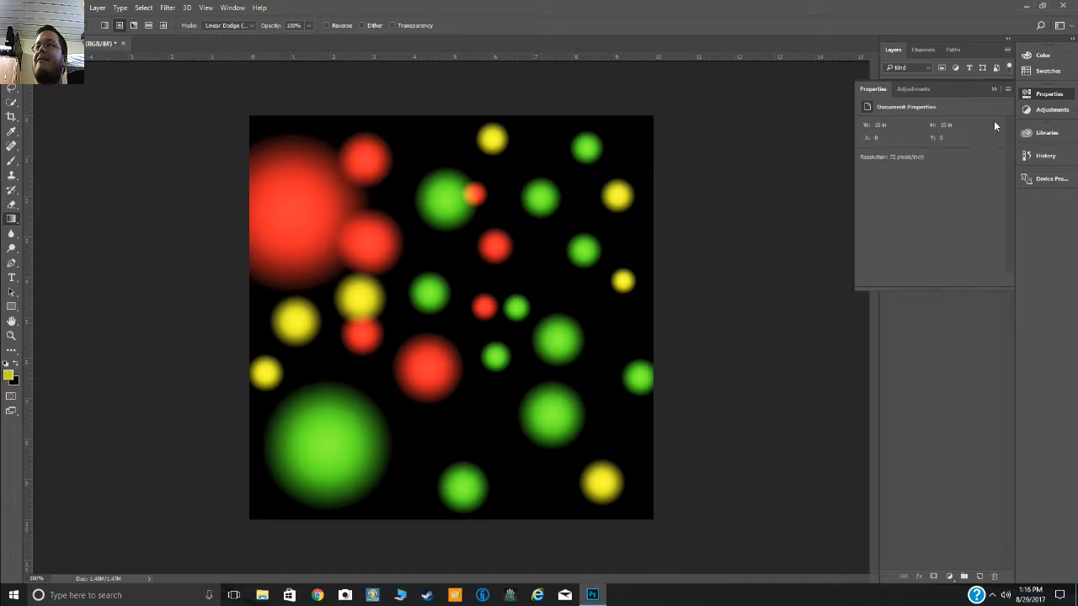
click(992, 88)
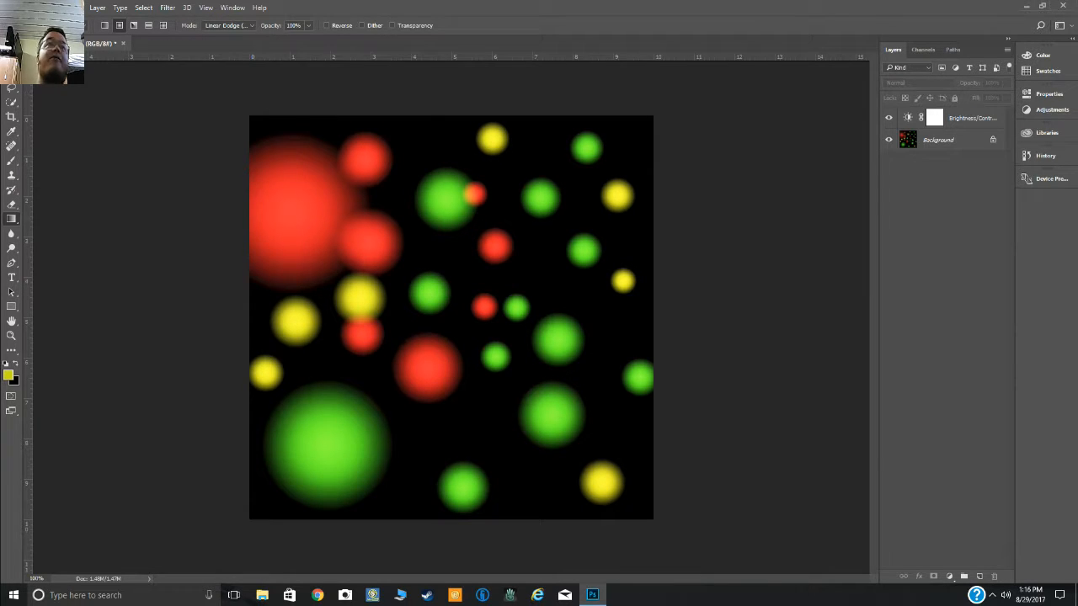
- Add a Hue/Saturation adjustment layer with the default name, Normal mode and 100% opacity
click(99, 7)
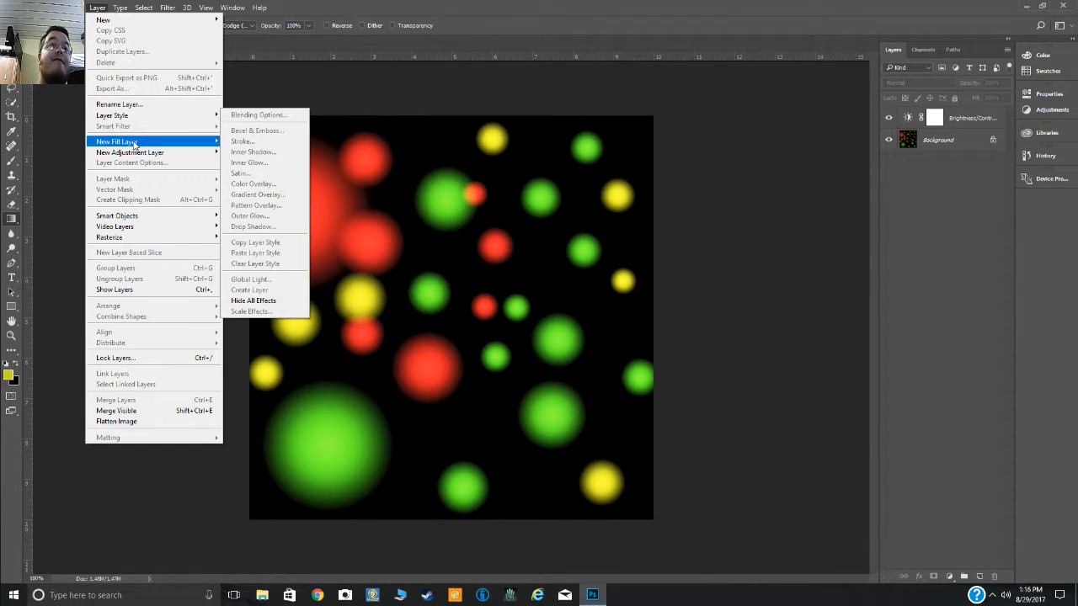
mouse_move(133, 152)
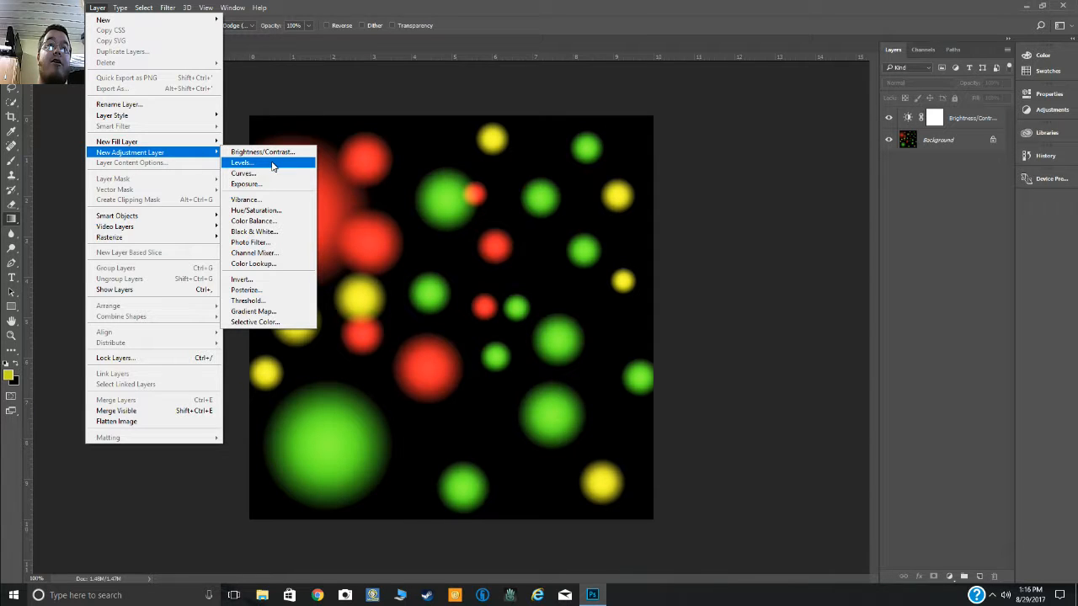
click(274, 213)
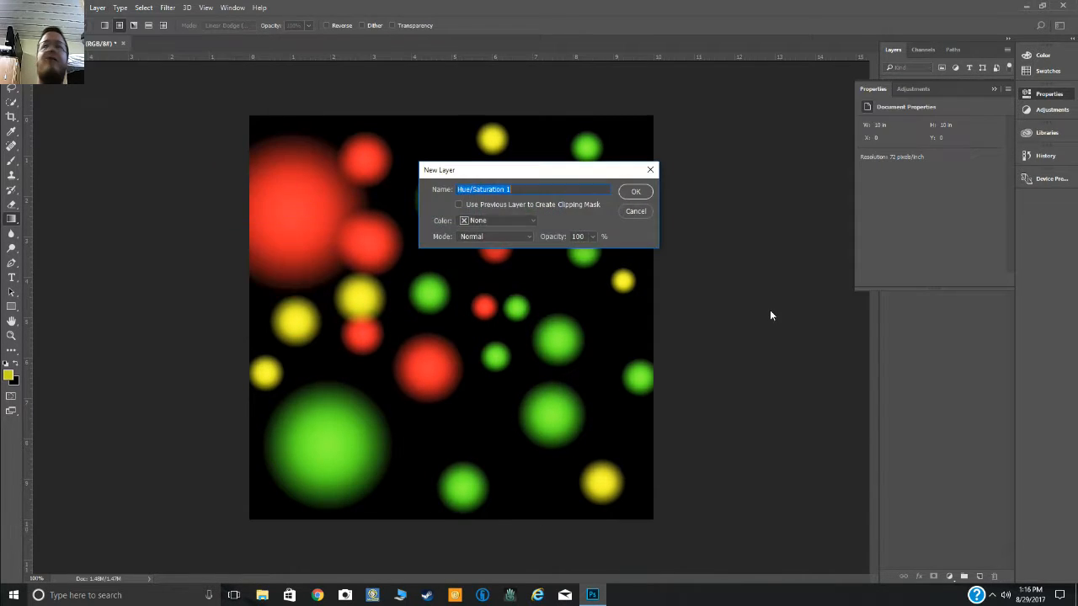
click(637, 193)
- Colorize all the orbs a muted green with the Hue/Saturation layer, reducing saturation and slightly raising lightness
mouse_move(928, 167)
mouse_down()
mouse_move(972, 168)
mouse_move(933, 169)
mouse_up()
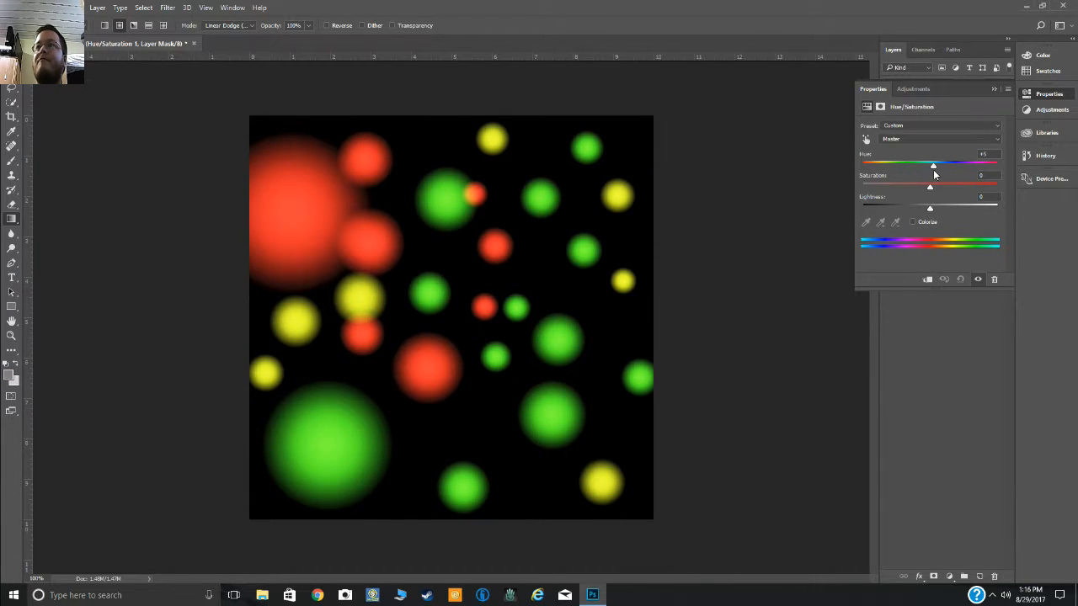
click(913, 222)
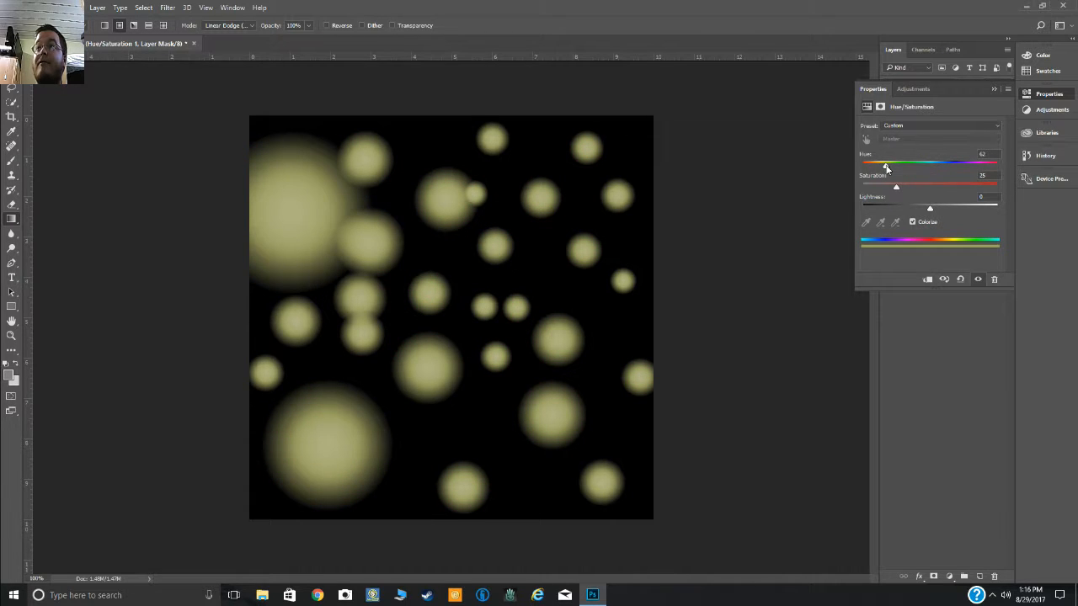
drag(884, 167, 973, 190)
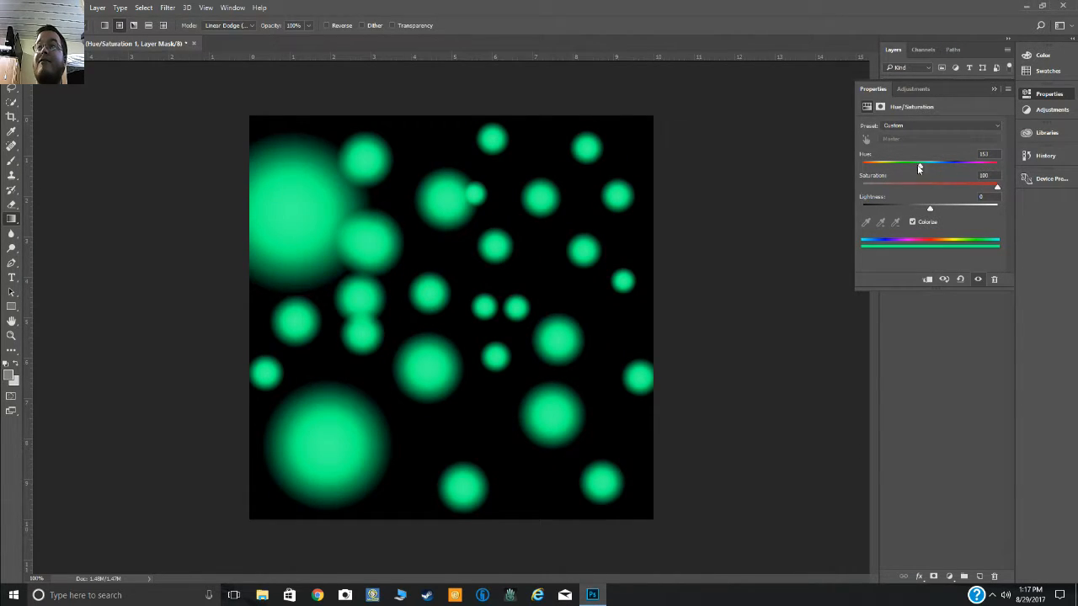
drag(920, 166, 954, 175)
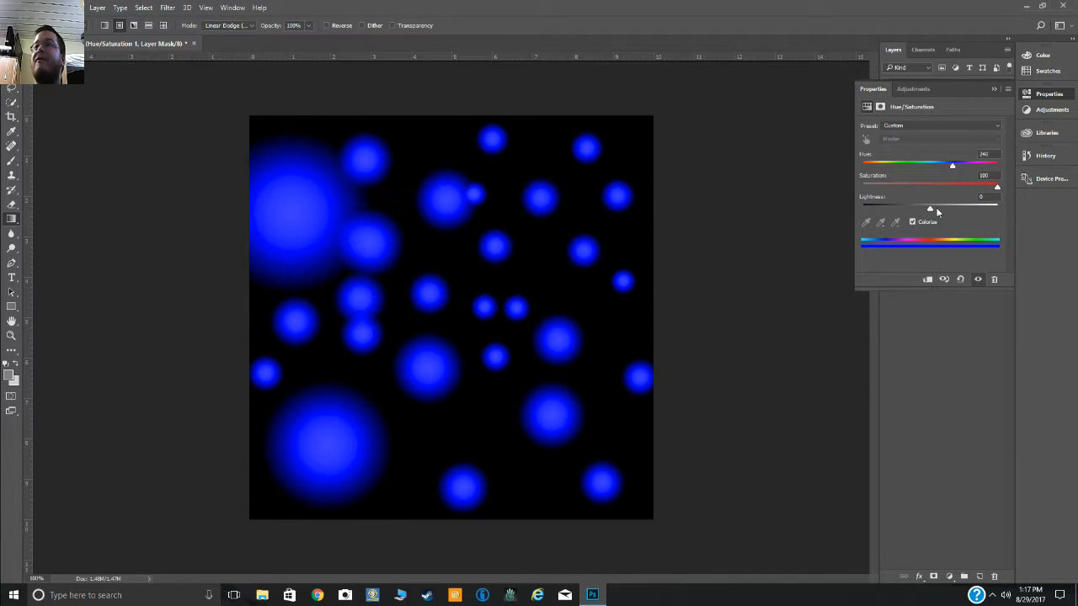
mouse_move(930, 211)
mouse_down()
mouse_move(902, 210)
mouse_move(1006, 207)
mouse_move(931, 212)
mouse_move(947, 209)
mouse_up()
drag(951, 165, 904, 169)
drag(994, 187, 926, 209)
click(940, 314)
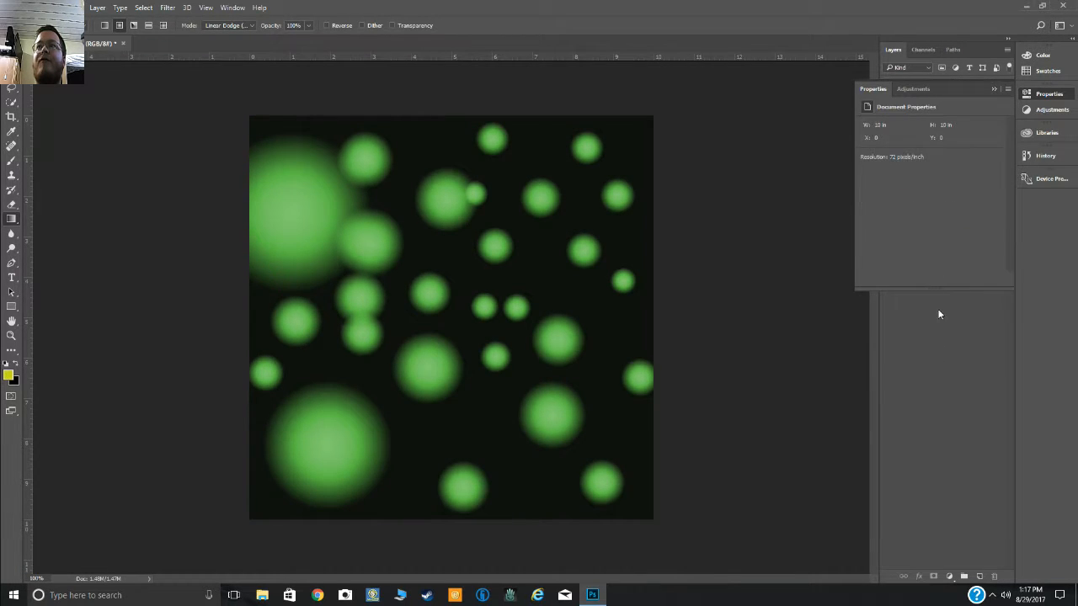
- Add an Invert adjustment layer with the default name, Normal mode and 100% opacity
click(98, 7)
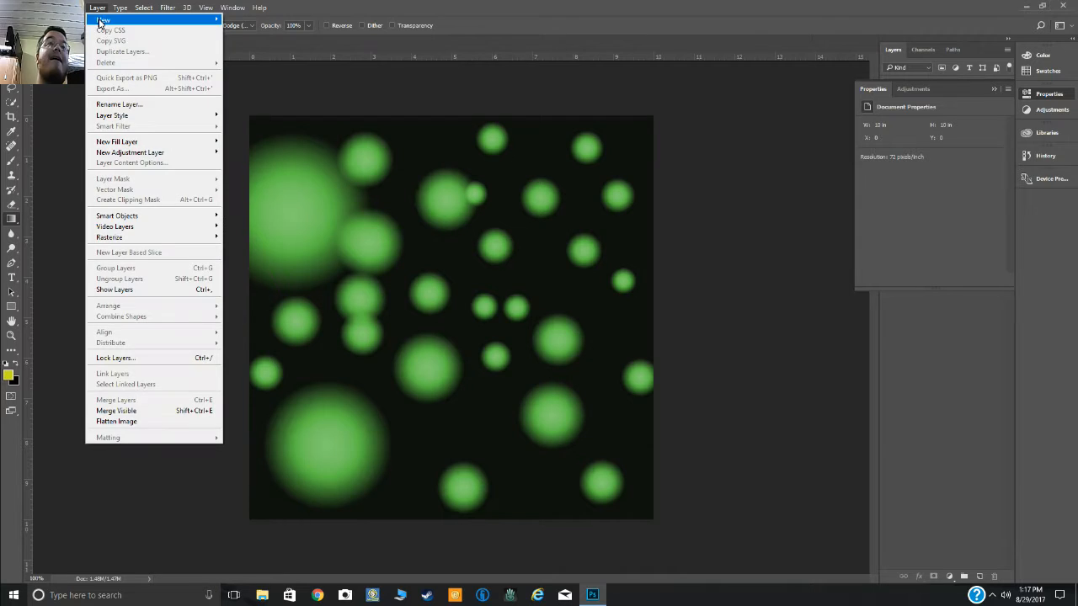
mouse_move(147, 119)
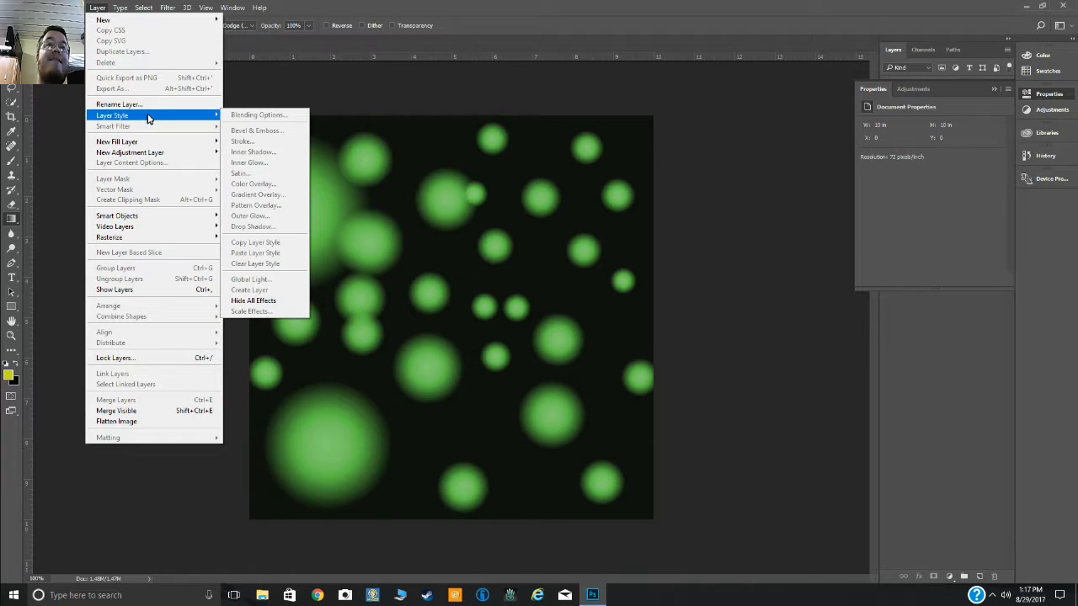
mouse_move(155, 153)
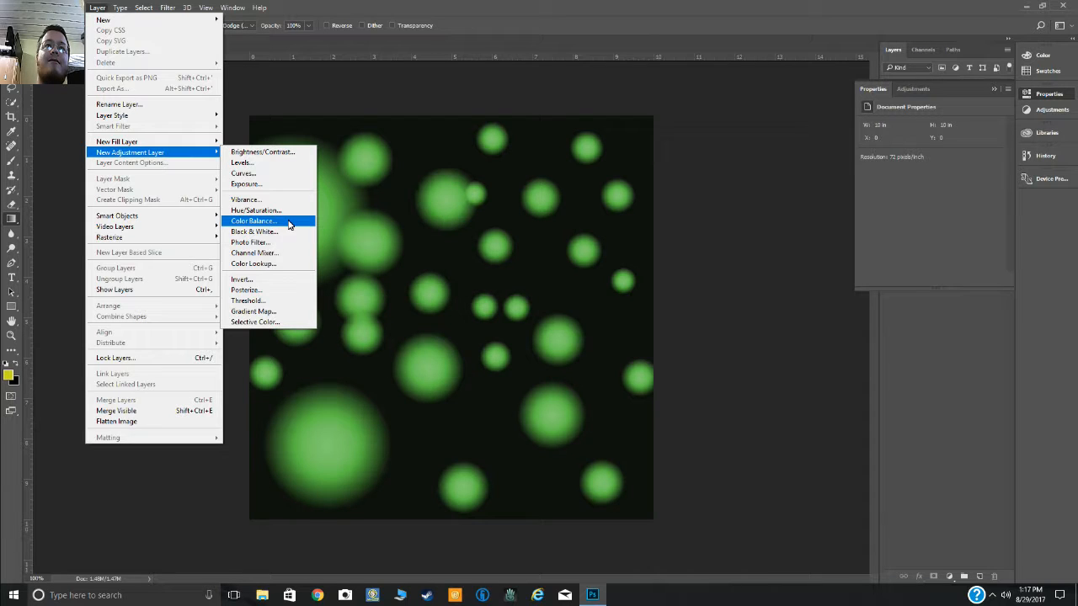
click(273, 279)
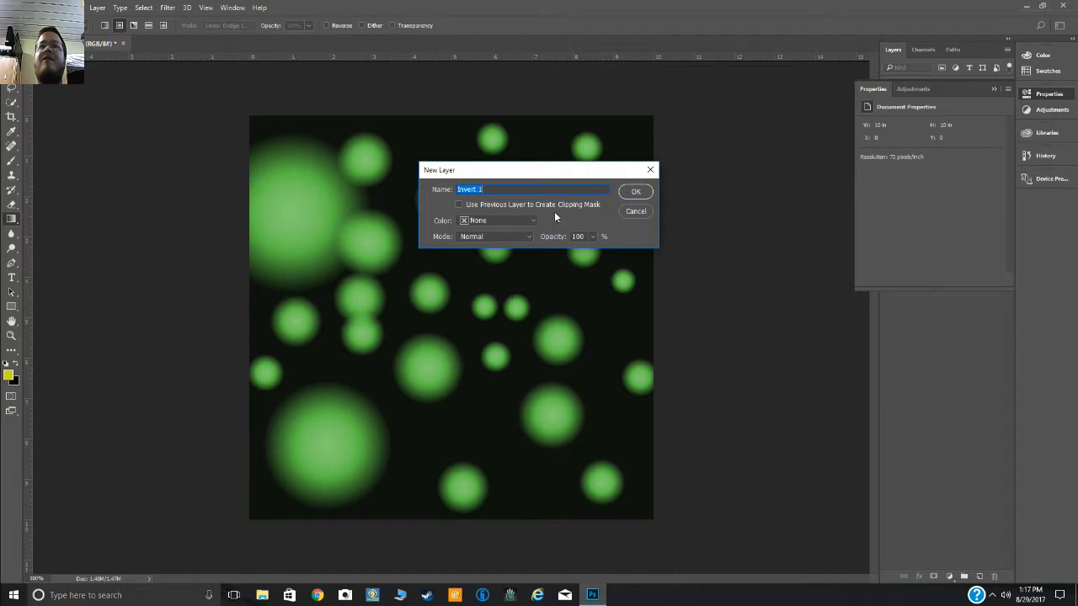
click(630, 192)
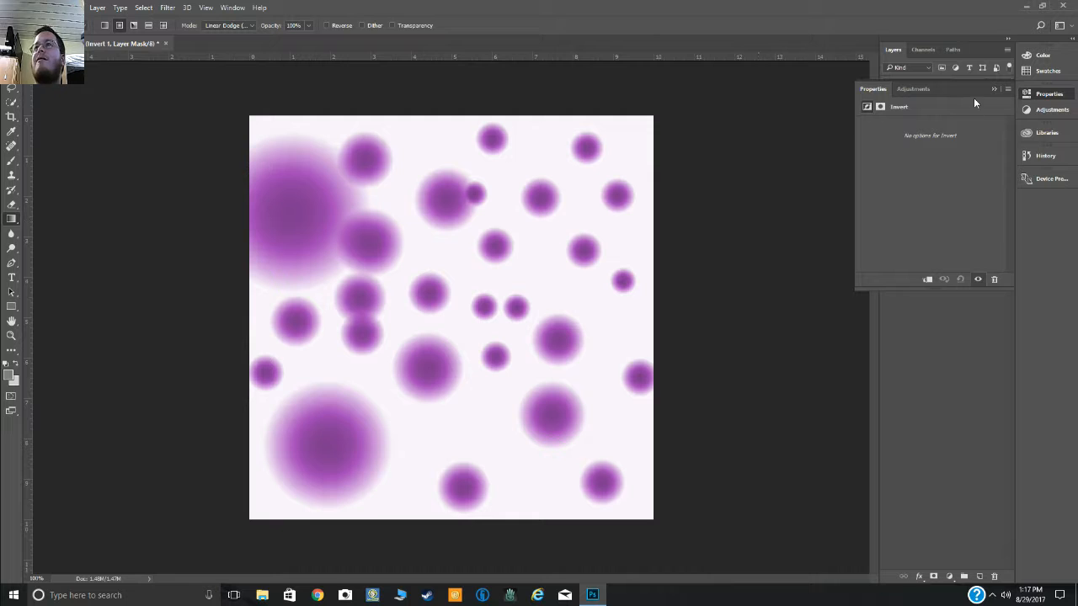
- Reorder the adjustment layers so Invert is uppermost, Brightness/Contrast is beneath it and Hue/Saturation sits directly above the background
click(993, 89)
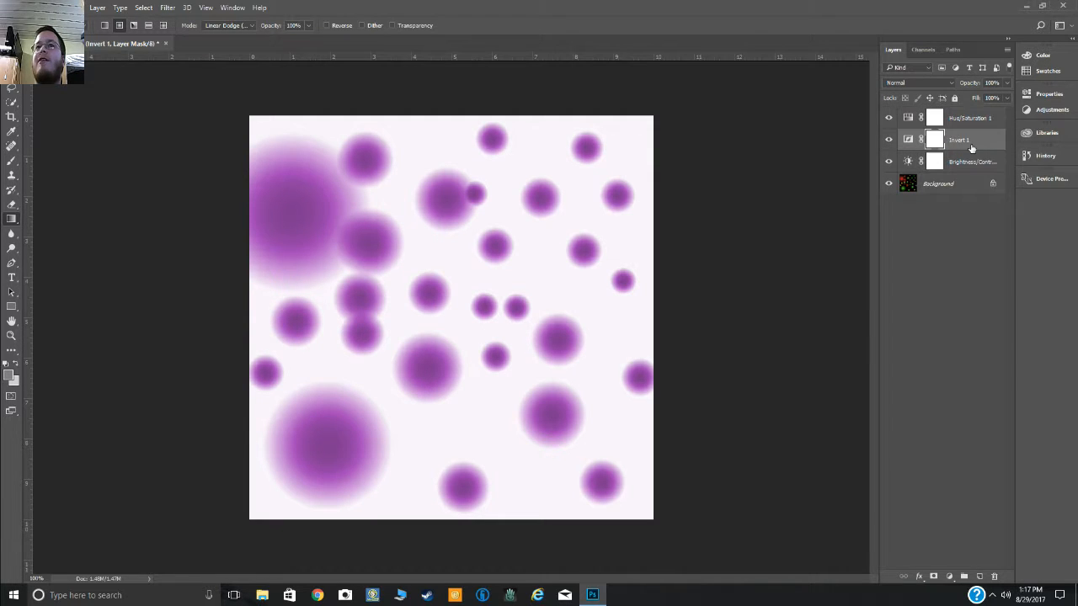
mouse_move(970, 148)
mouse_down()
mouse_move(969, 111)
mouse_move(968, 164)
mouse_up()
mouse_move(973, 121)
mouse_down()
mouse_move(971, 175)
mouse_move(977, 119)
mouse_up()
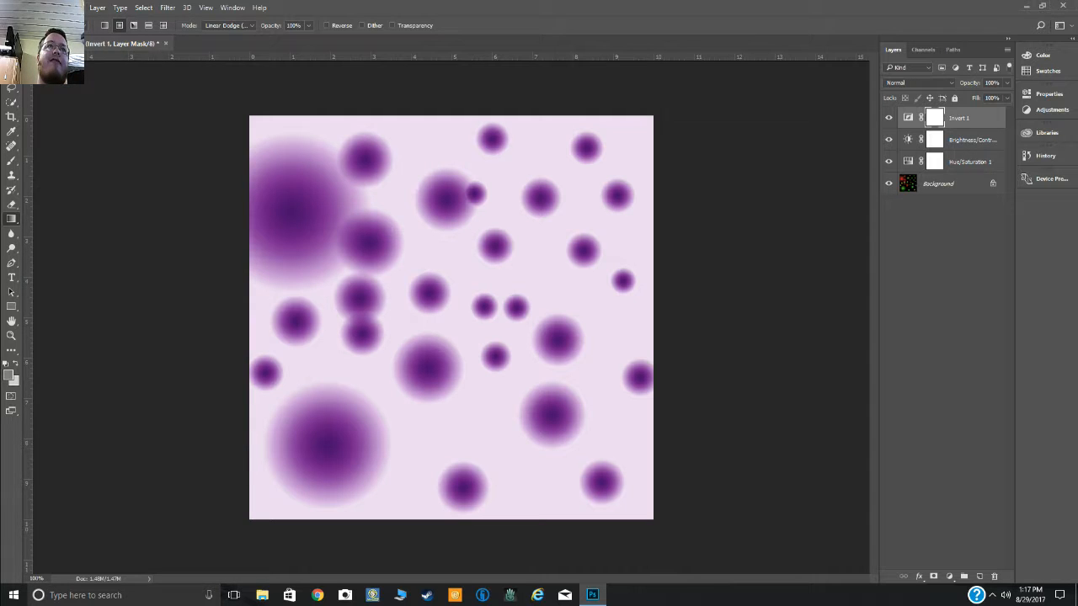
- Add an Exposure adjustment layer with exposure +2.78, offset -0.0750 and gamma correction 0.01
click(97, 7)
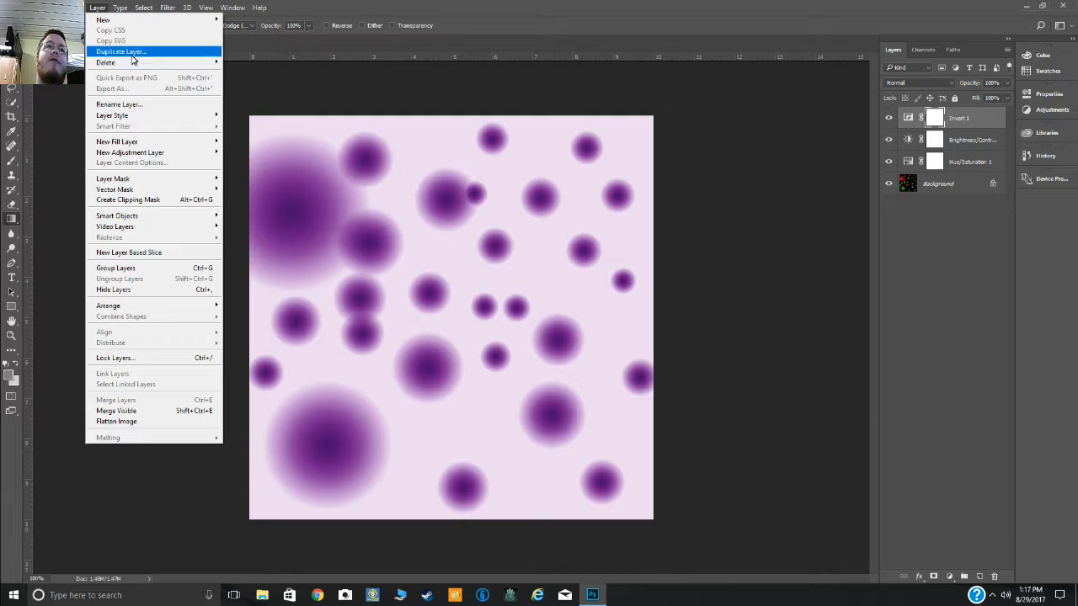
mouse_move(150, 154)
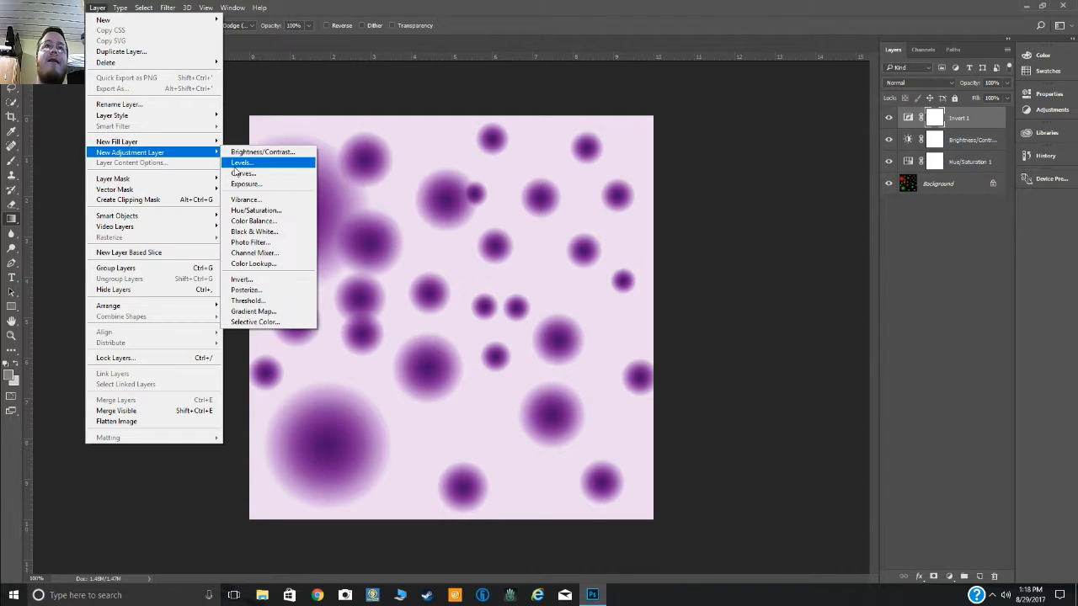
click(269, 182)
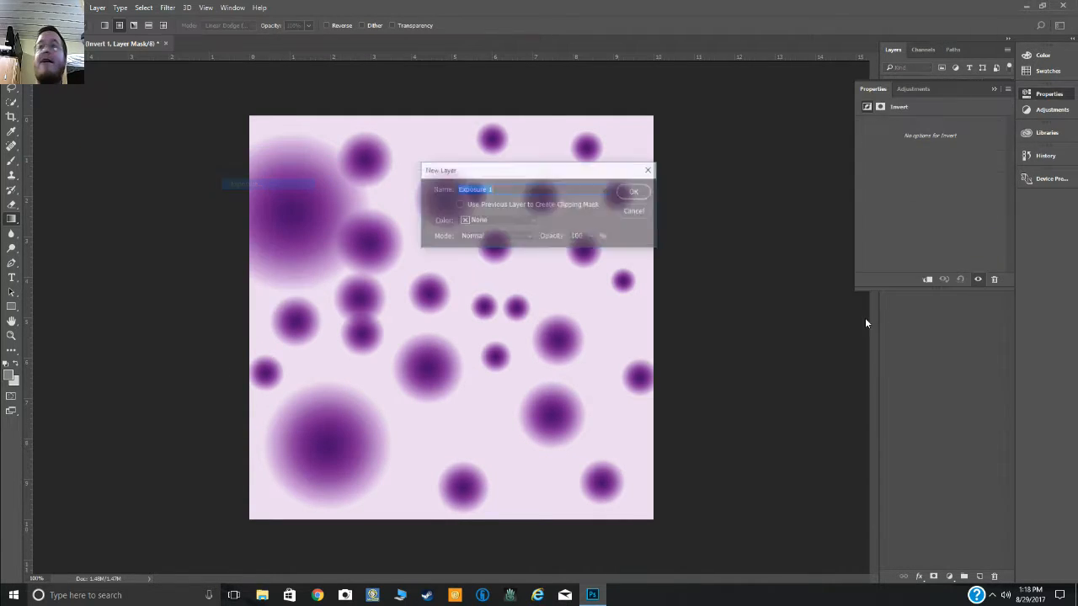
click(635, 193)
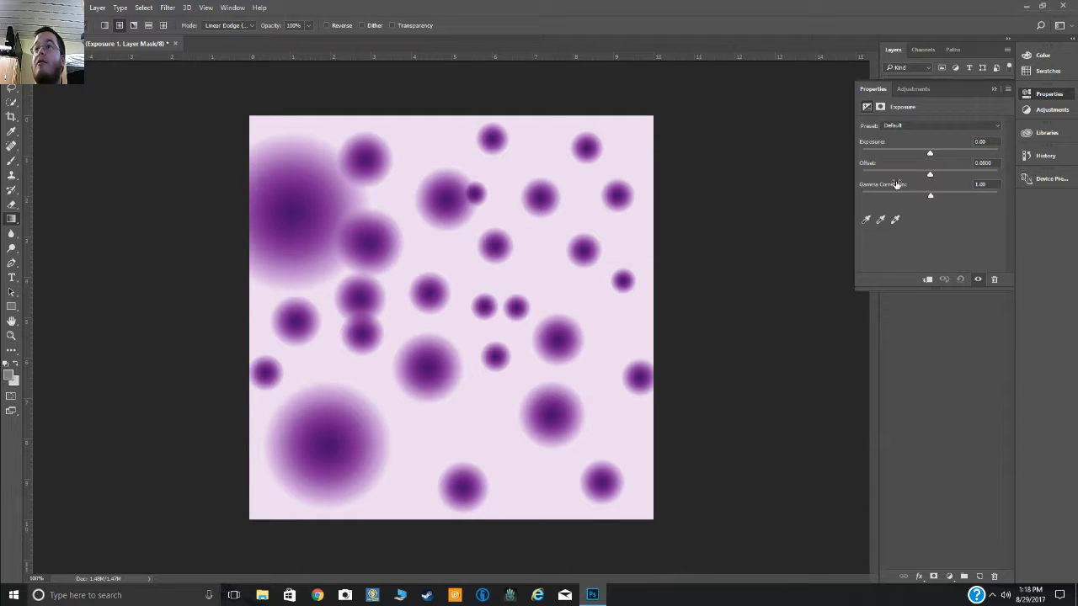
drag(931, 153, 1010, 206)
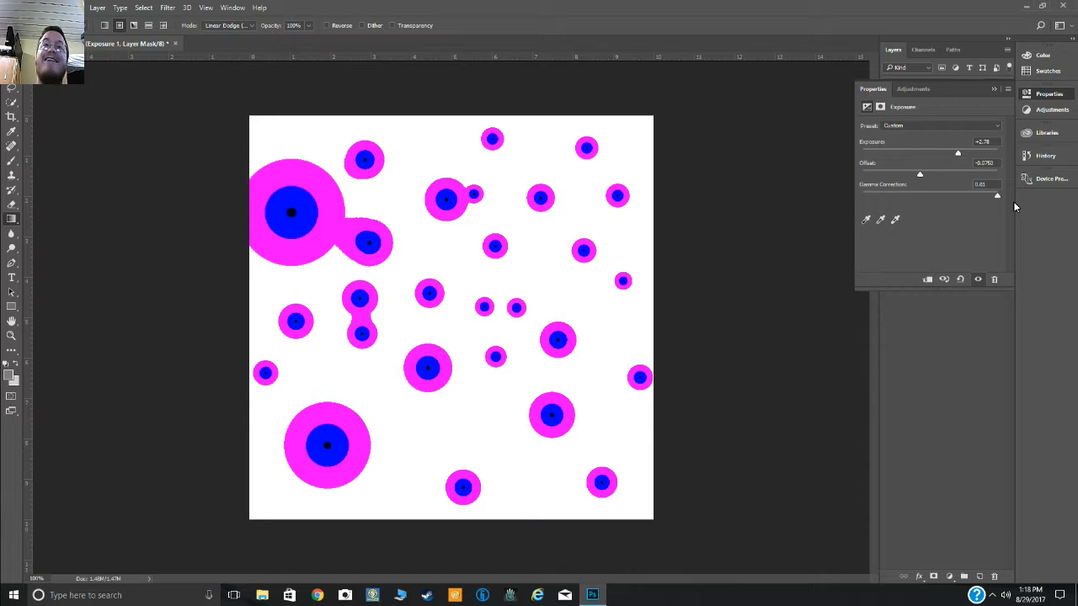
mouse_move(1006, 206)
mouse_down()
mouse_move(930, 209)
mouse_move(1001, 210)
mouse_up()
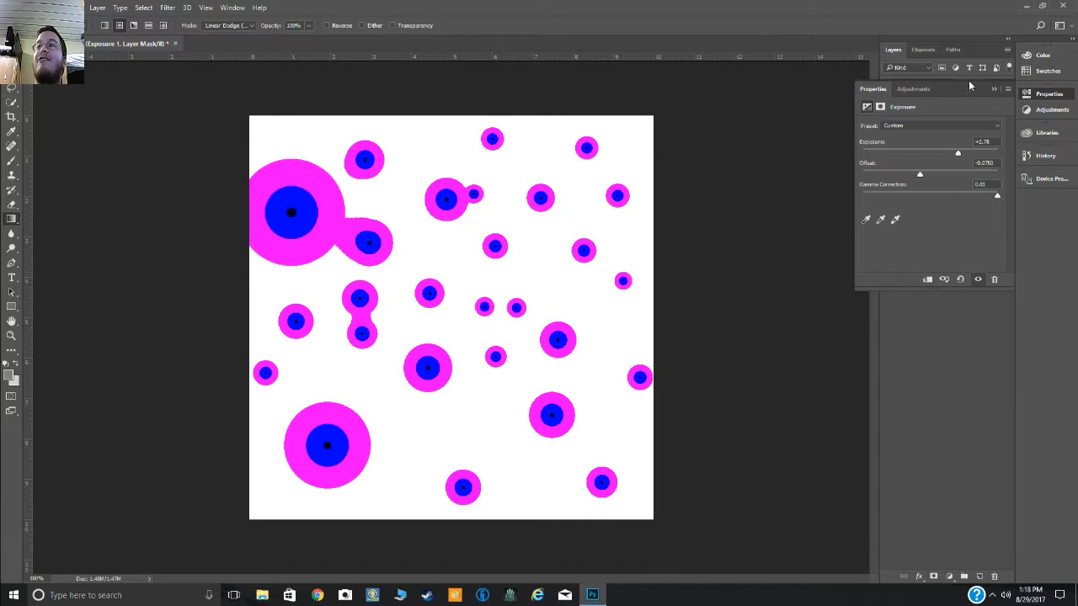
- Move the Exposure layer directly beneath the Invert layer
click(992, 88)
drag(969, 122, 973, 143)
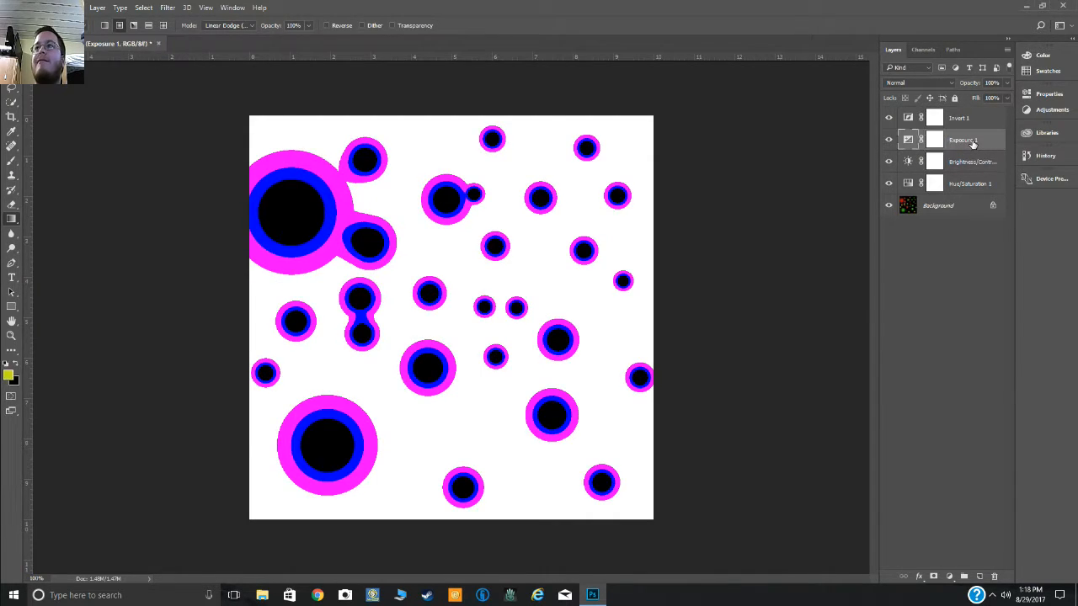
- Readjust the Exposure layer to exposure about +2.1 and offset -0.0667, with gamma correction at 0.01
double_click(973, 143)
double_click(910, 143)
drag(941, 153, 921, 177)
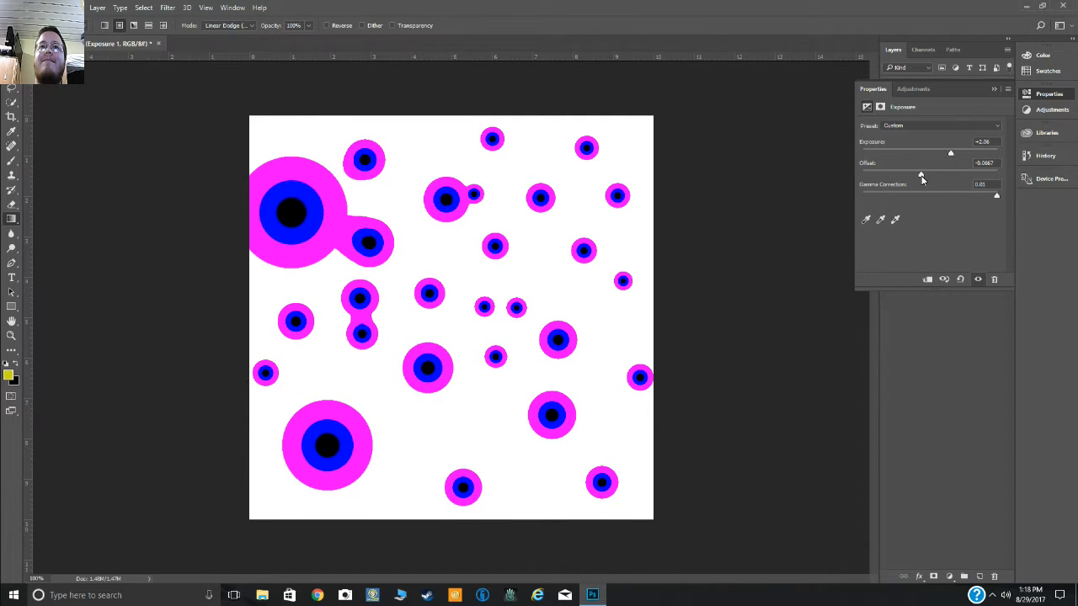
mouse_move(999, 197)
mouse_down()
mouse_move(846, 190)
mouse_move(1006, 199)
mouse_up()
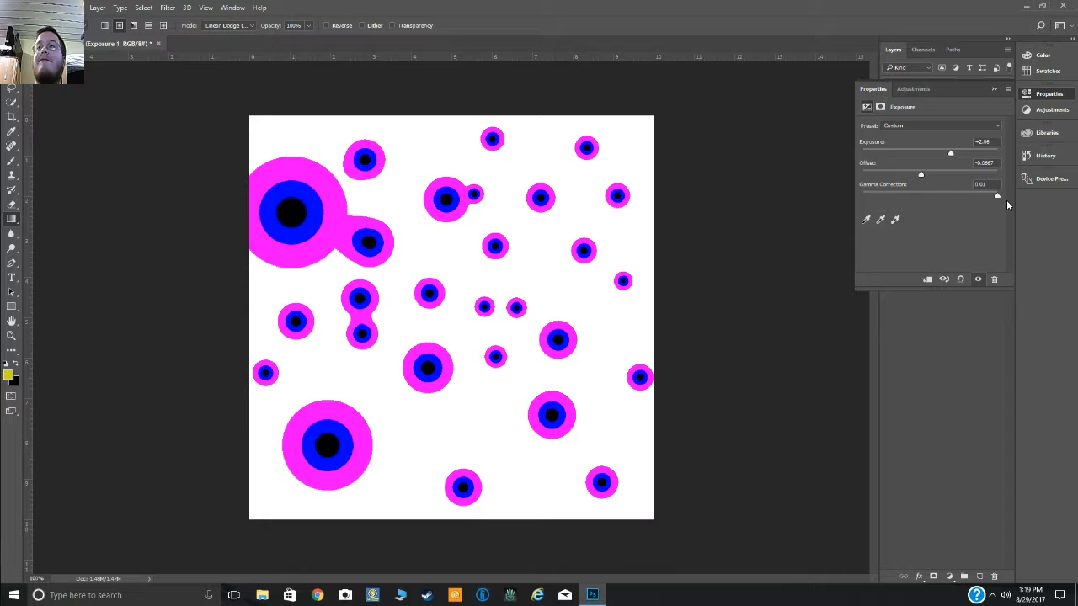
click(962, 315)
click(993, 90)
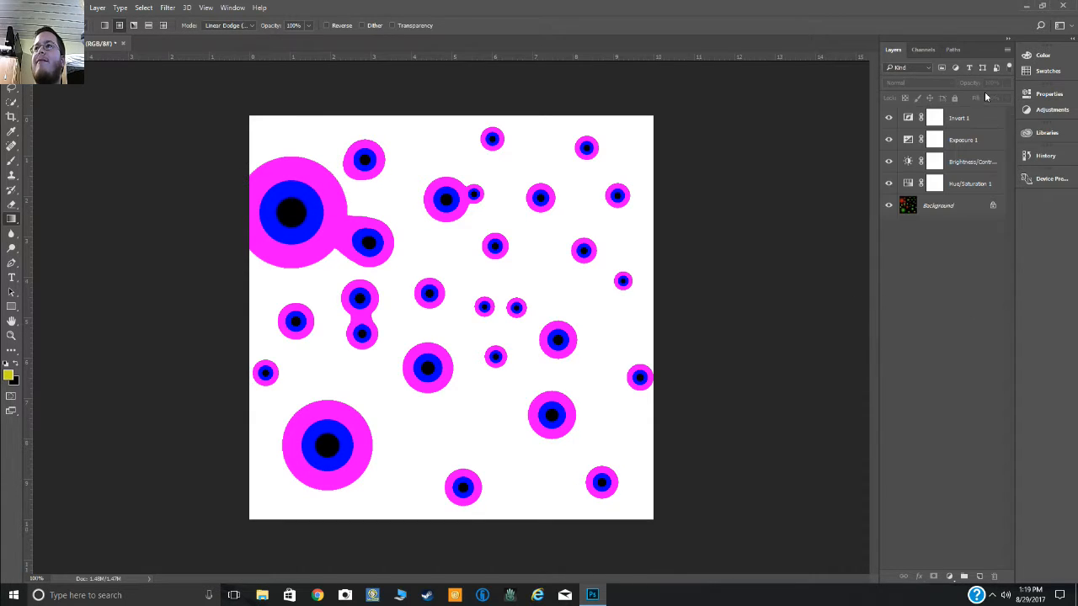
- Move the Exposure layer directly beneath Brightness/Contrast and try exposure -0.29, offset -0.0167 and gamma correction 9.99
drag(968, 141, 974, 172)
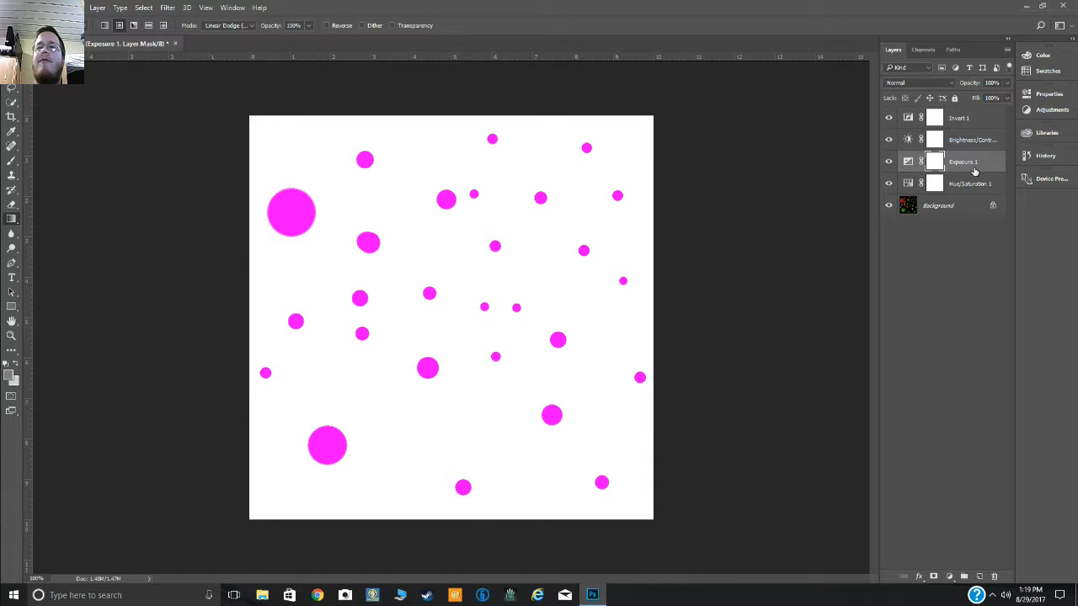
click(907, 162)
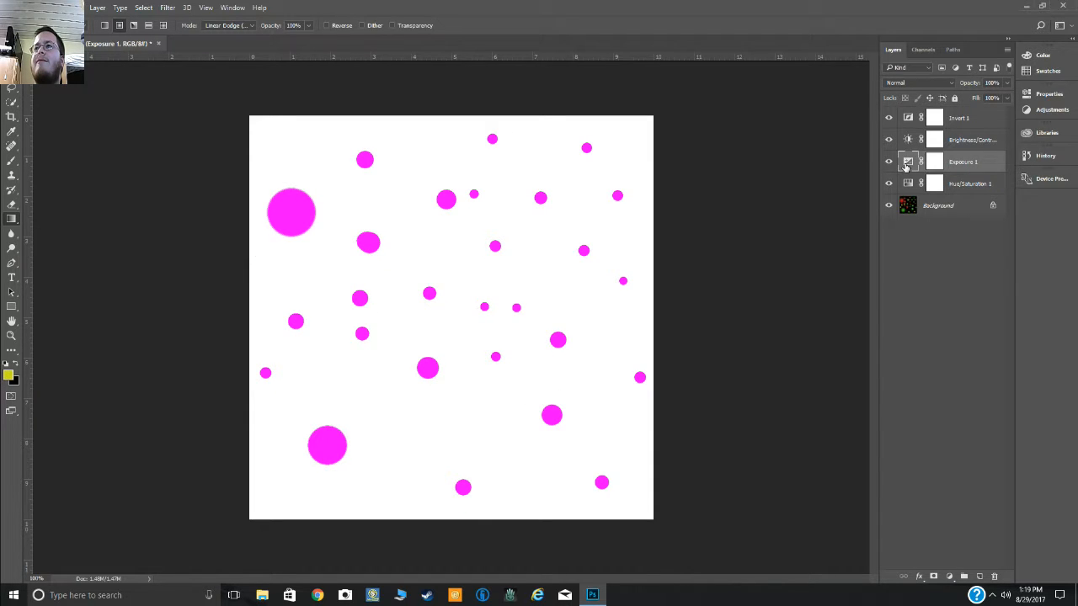
click(907, 165)
drag(951, 157, 877, 185)
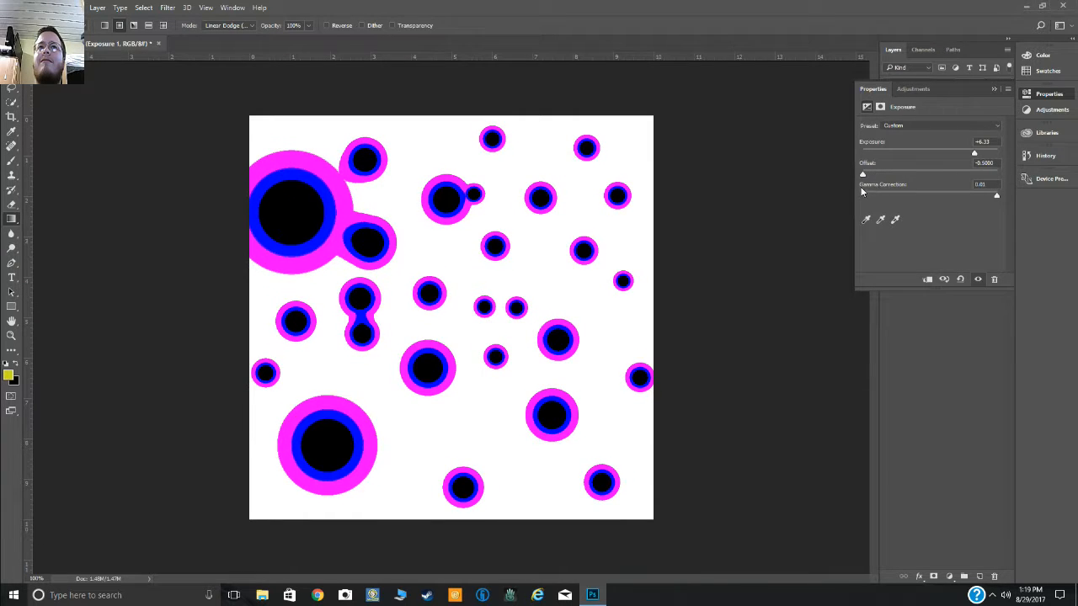
drag(994, 198, 893, 175)
drag(977, 152, 927, 177)
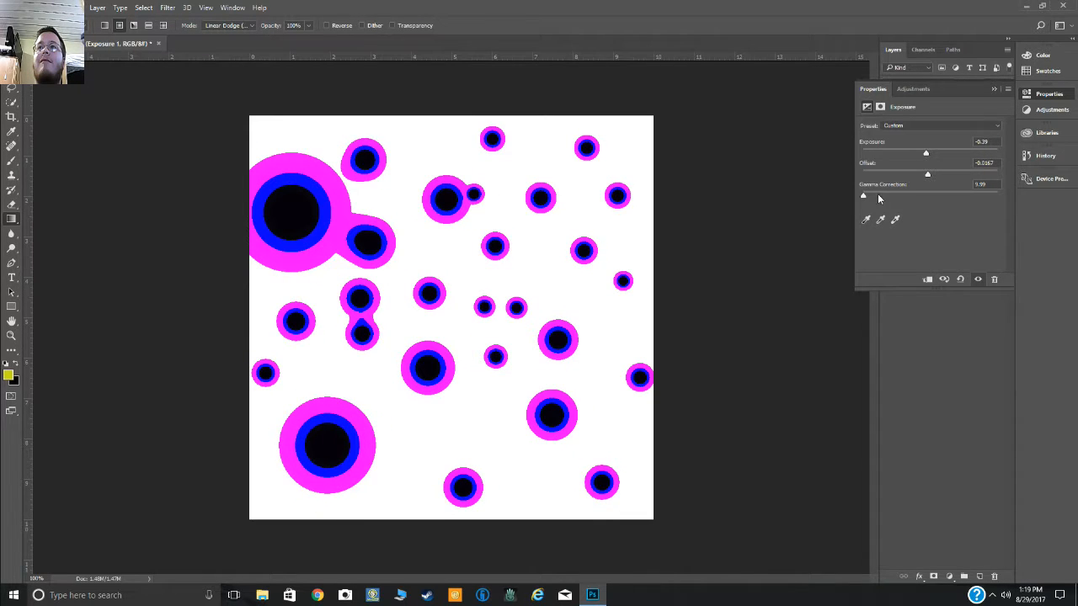
- Lower the Exposure layer's gamma correction to nearly its minimum and raise its offset and exposure
drag(866, 201, 996, 196)
drag(927, 174, 997, 180)
drag(926, 152, 955, 192)
click(935, 353)
click(993, 89)
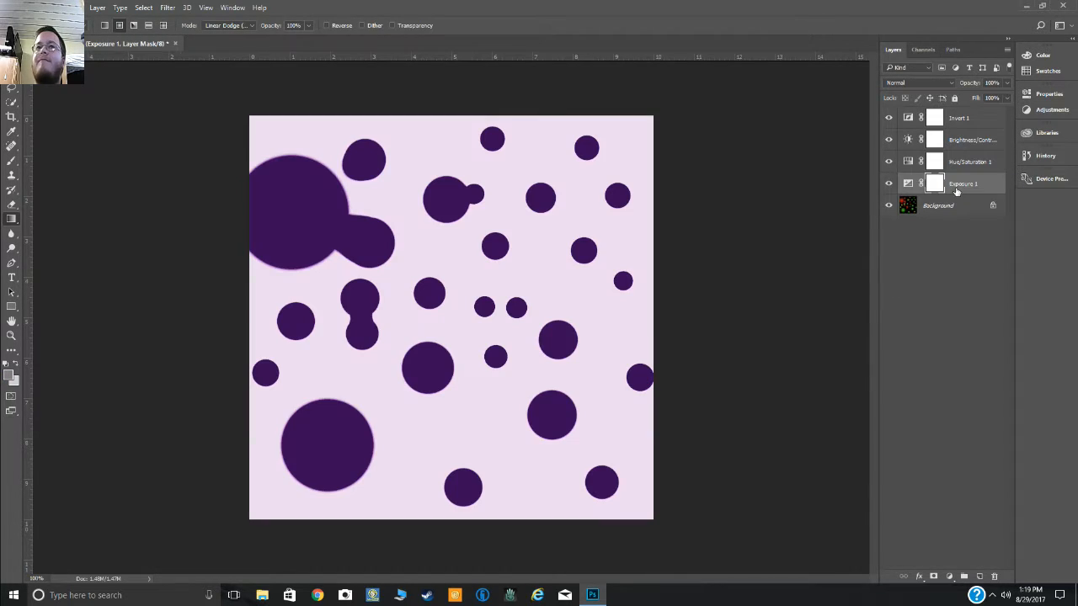
- With the Exposure layer directly above the background, readjust its offset to about -0.0125 and raise its gamma correction for softer orb gradients
double_click(907, 182)
drag(960, 150, 927, 174)
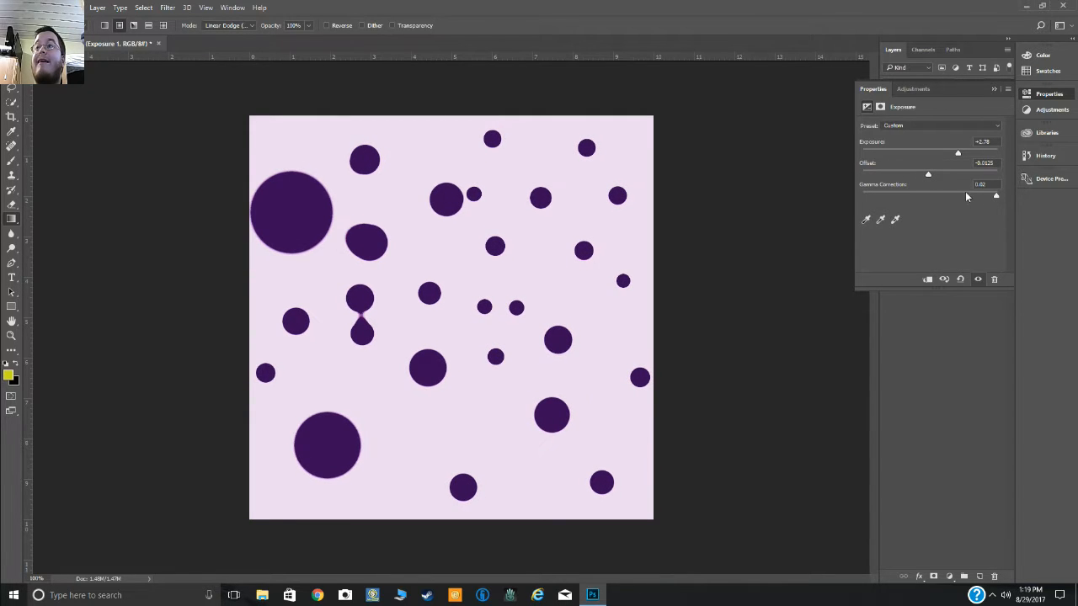
drag(994, 197, 950, 155)
click(924, 383)
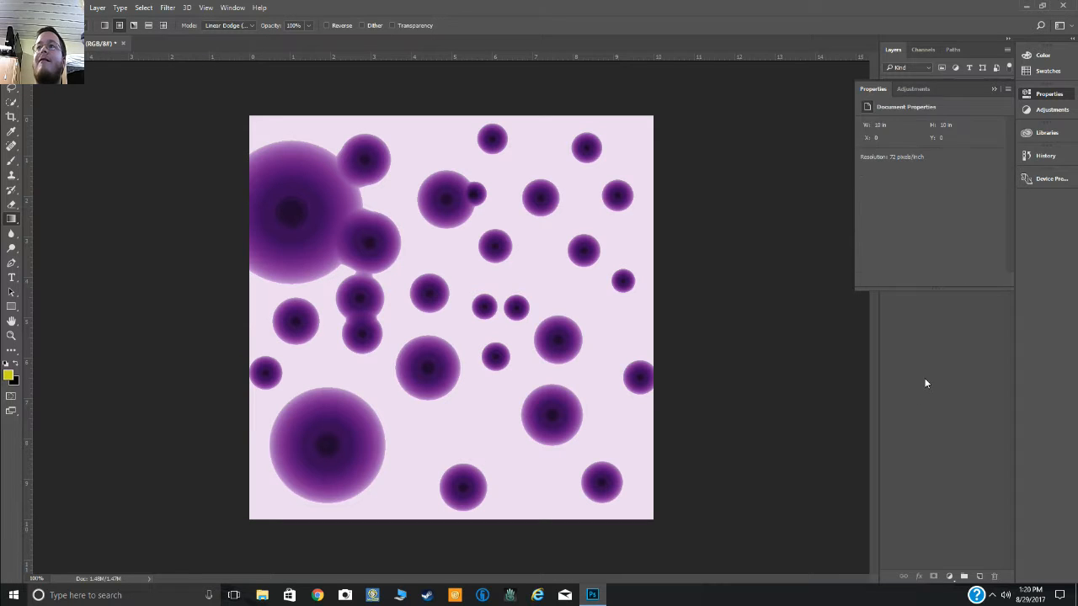
click(990, 87)
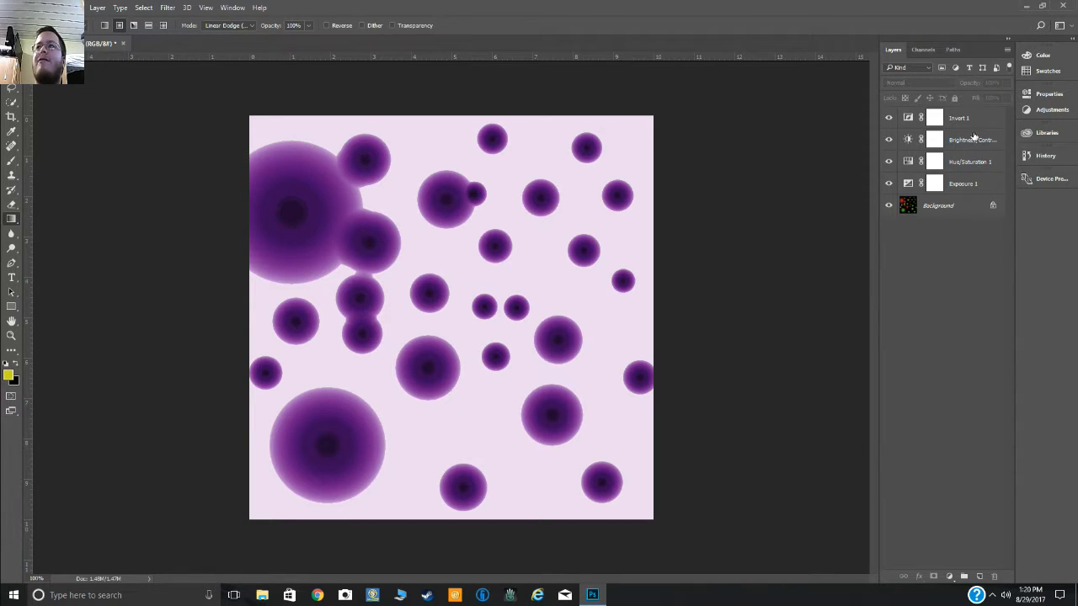
click(973, 124)
double_click(907, 119)
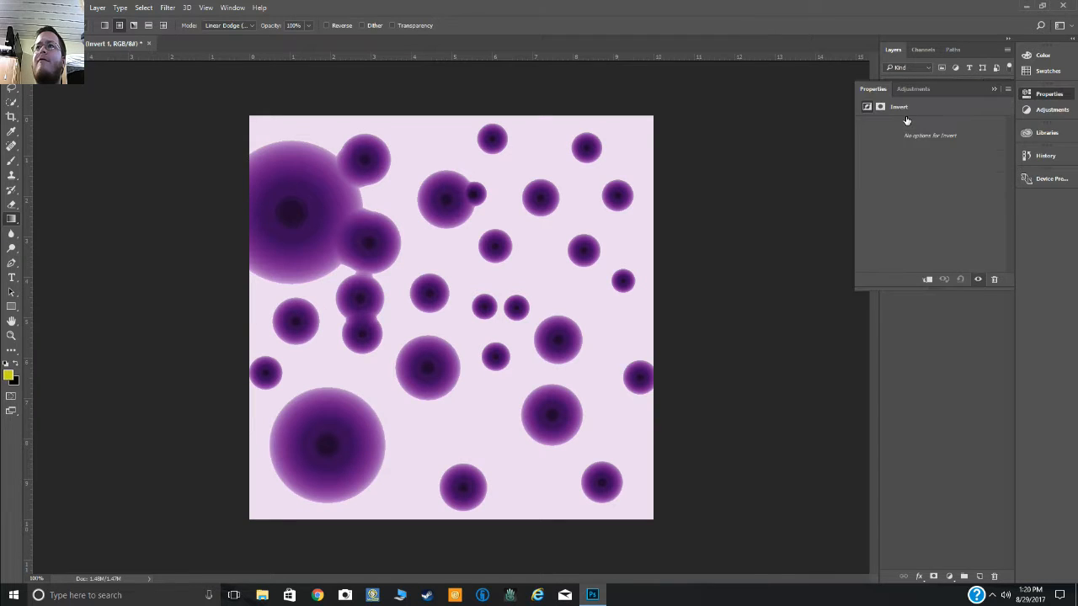
click(994, 88)
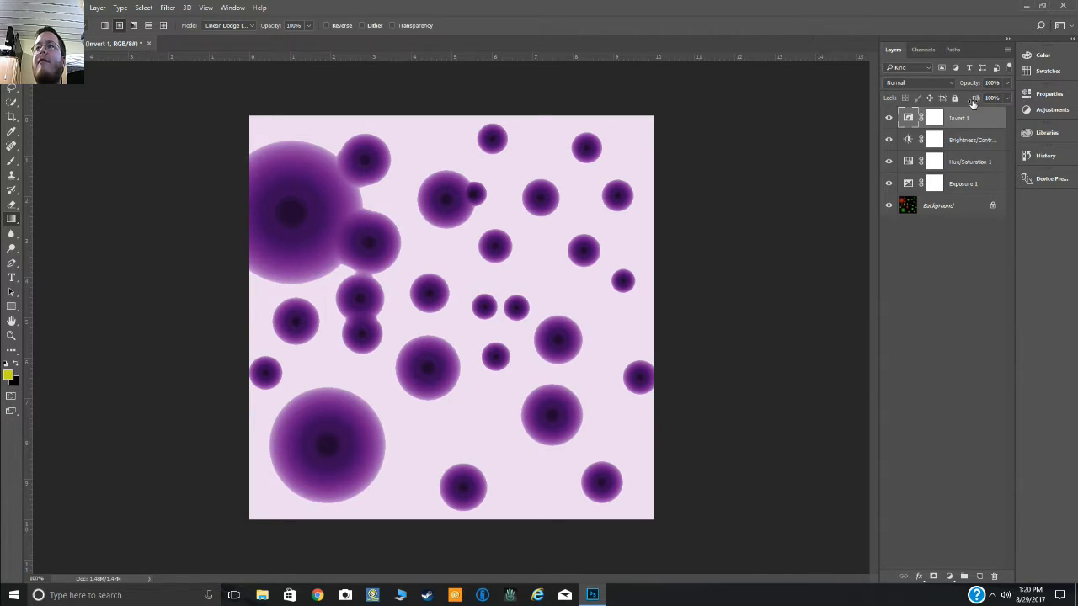
- Lower the brightness and raise the contrast of the Brightness/Contrast adjustment layer
double_click(908, 145)
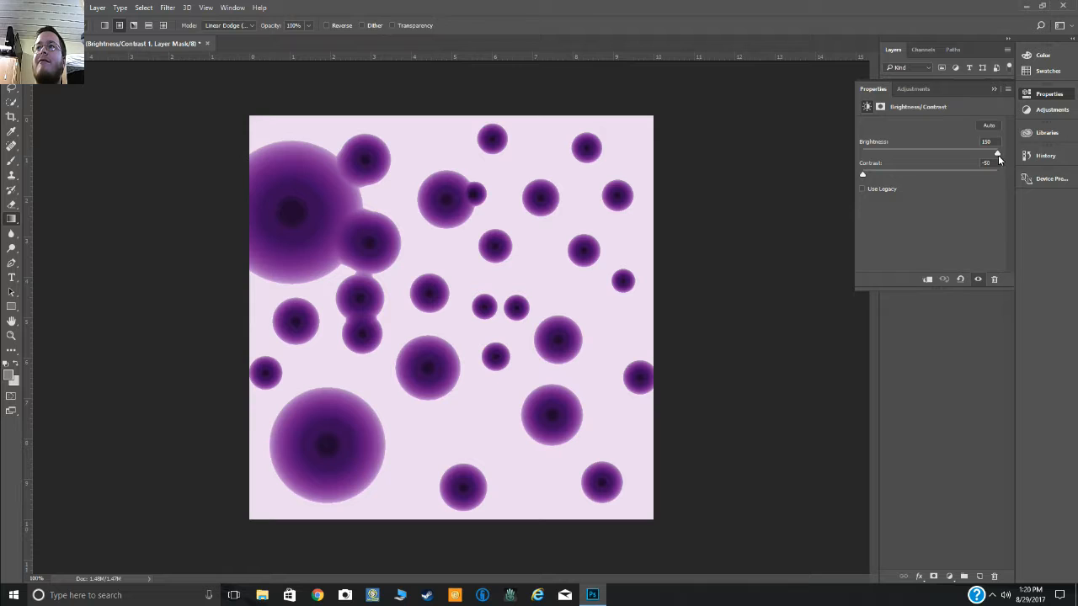
drag(998, 155, 964, 161)
drag(859, 174, 960, 166)
click(965, 317)
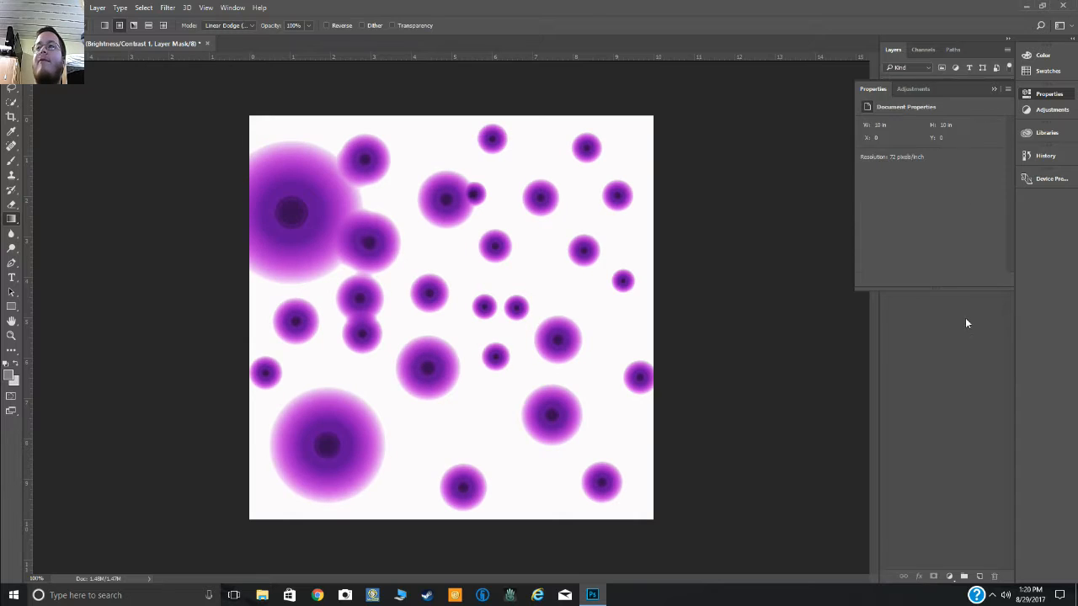
click(990, 89)
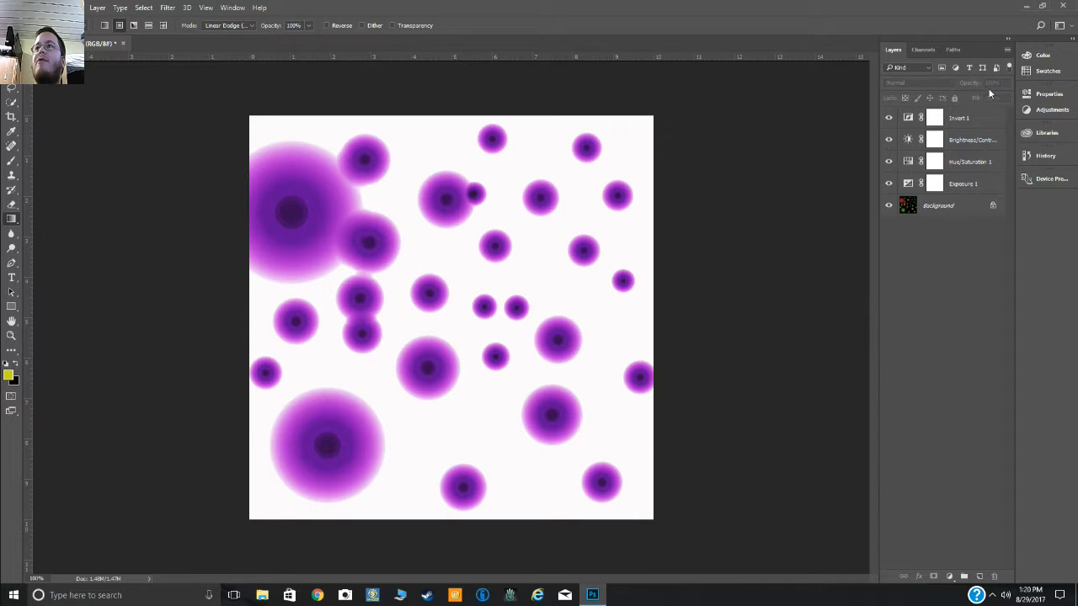
- Readjust the Hue/Saturation layer to saturation 64 and lightness +12
double_click(910, 162)
drag(927, 189, 937, 211)
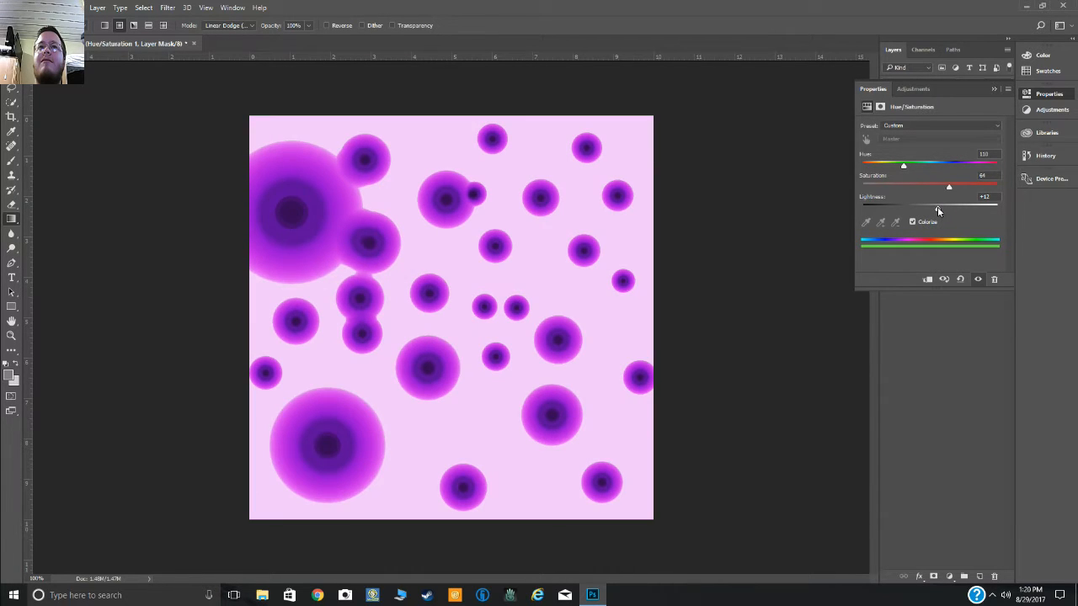
click(956, 313)
- Add a Posterize adjustment layer with 15 levels
click(99, 8)
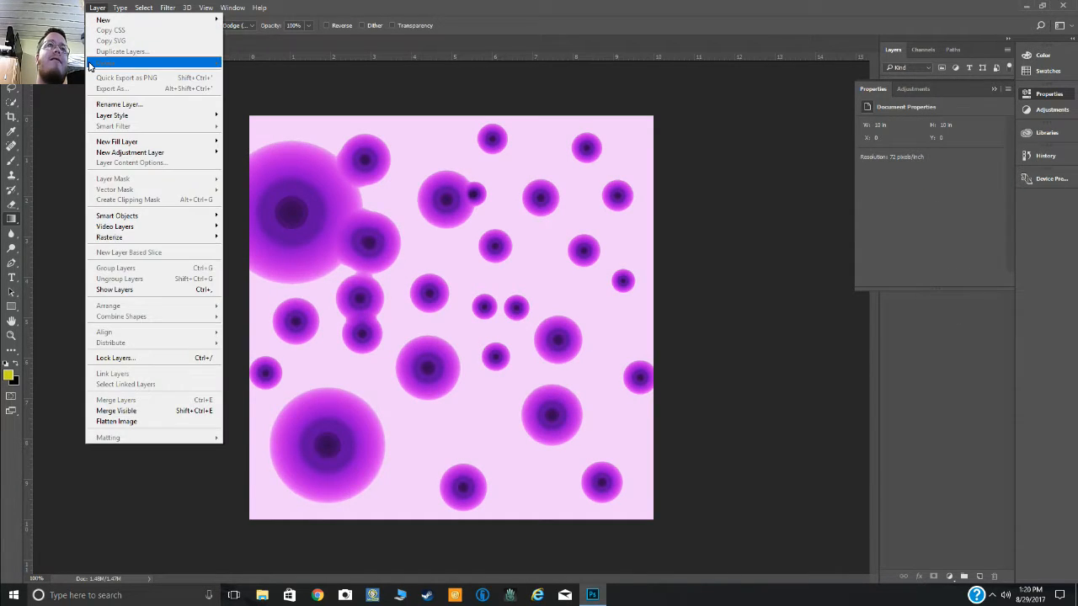
mouse_move(147, 154)
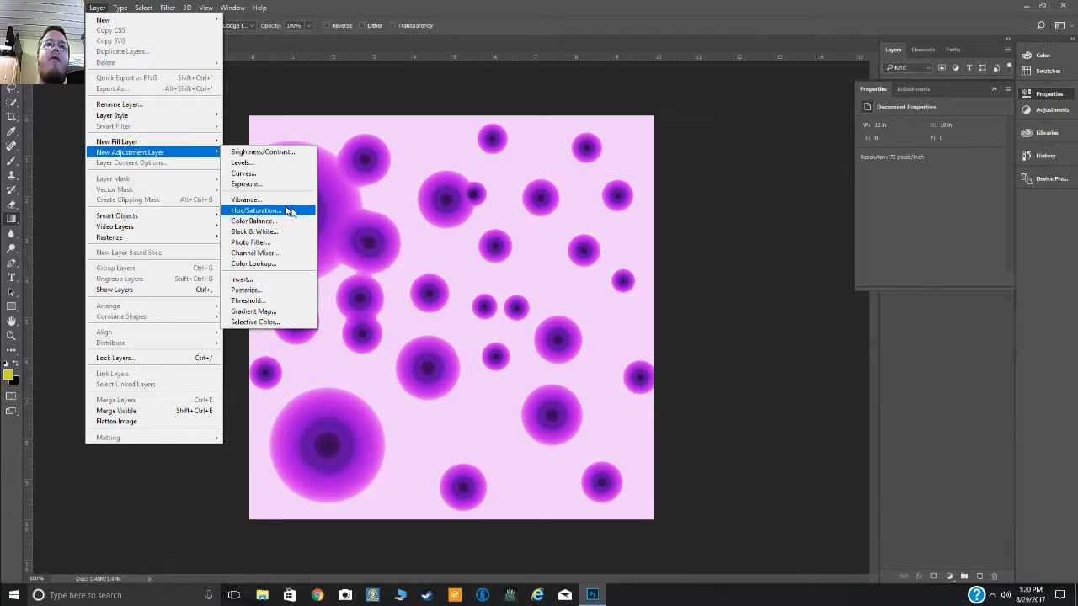
click(287, 290)
click(635, 193)
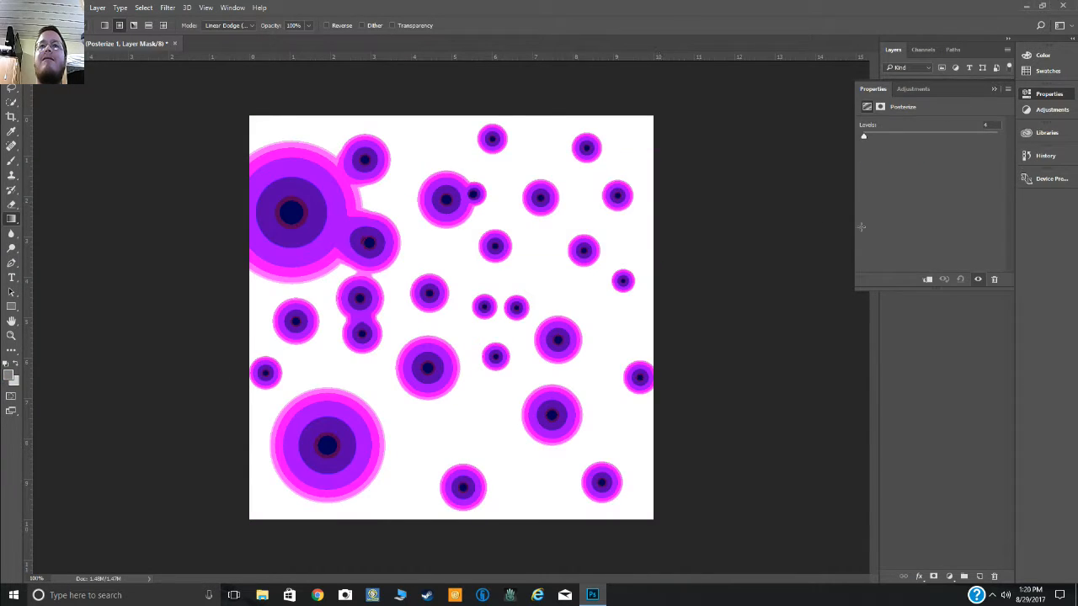
mouse_move(869, 137)
mouse_down()
mouse_move(1000, 149)
mouse_move(859, 144)
mouse_move(869, 149)
mouse_up()
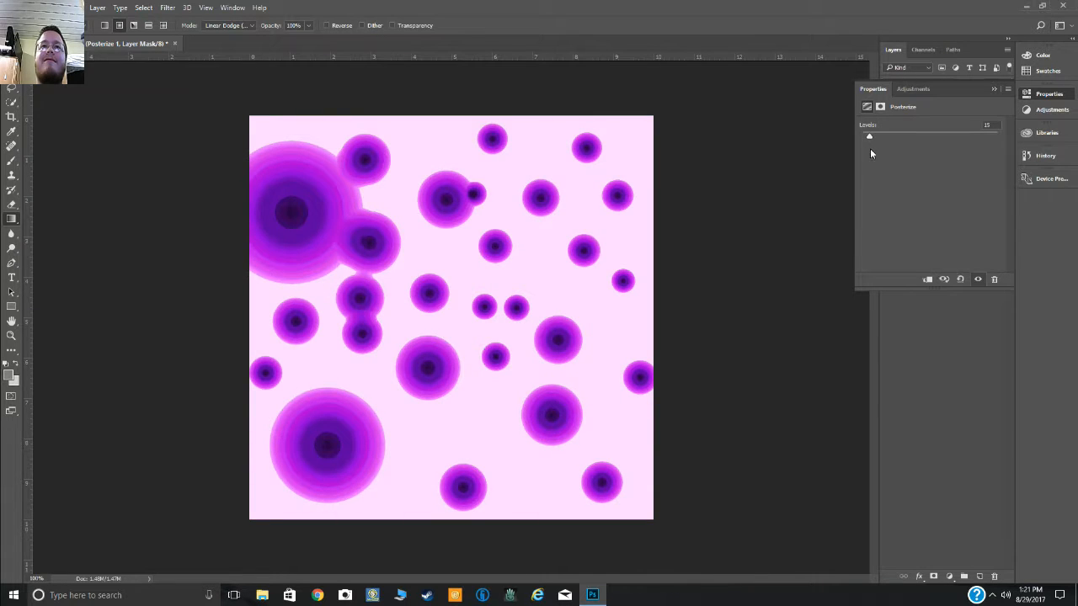
click(942, 352)
click(994, 88)
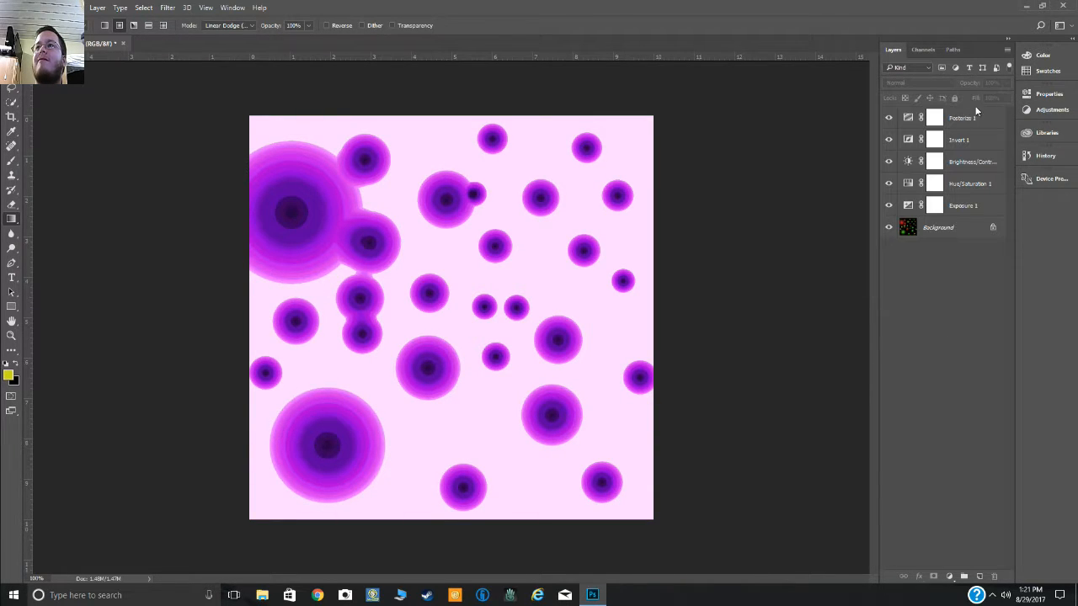
- Move the Posterize layer directly above the background and set it to 14 levels
drag(911, 117, 961, 214)
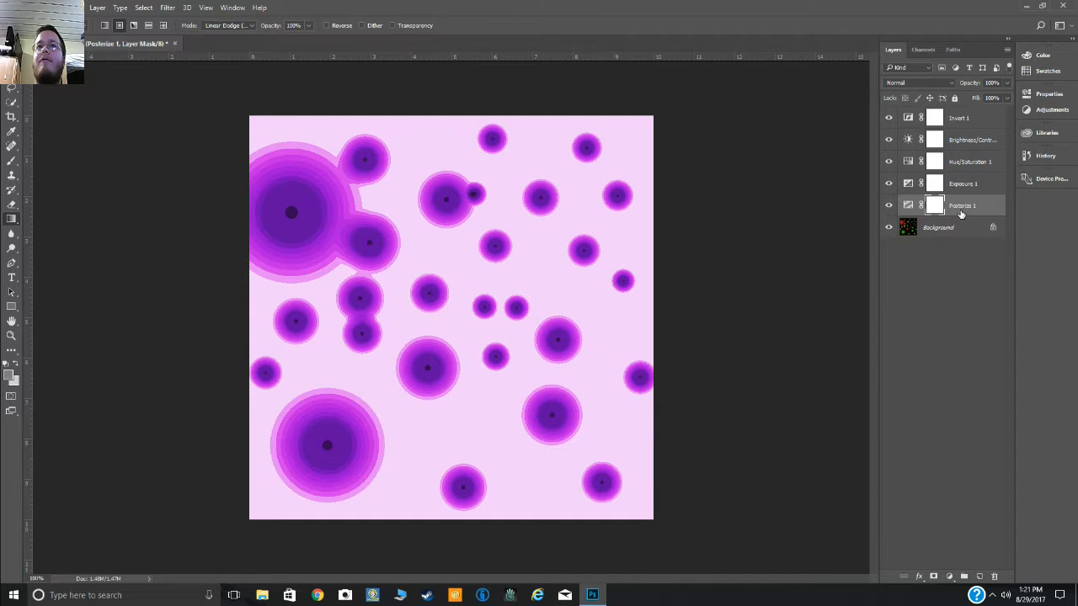
double_click(911, 209)
mouse_move(868, 137)
mouse_down()
mouse_move(901, 137)
mouse_move(868, 148)
mouse_move(868, 138)
mouse_up()
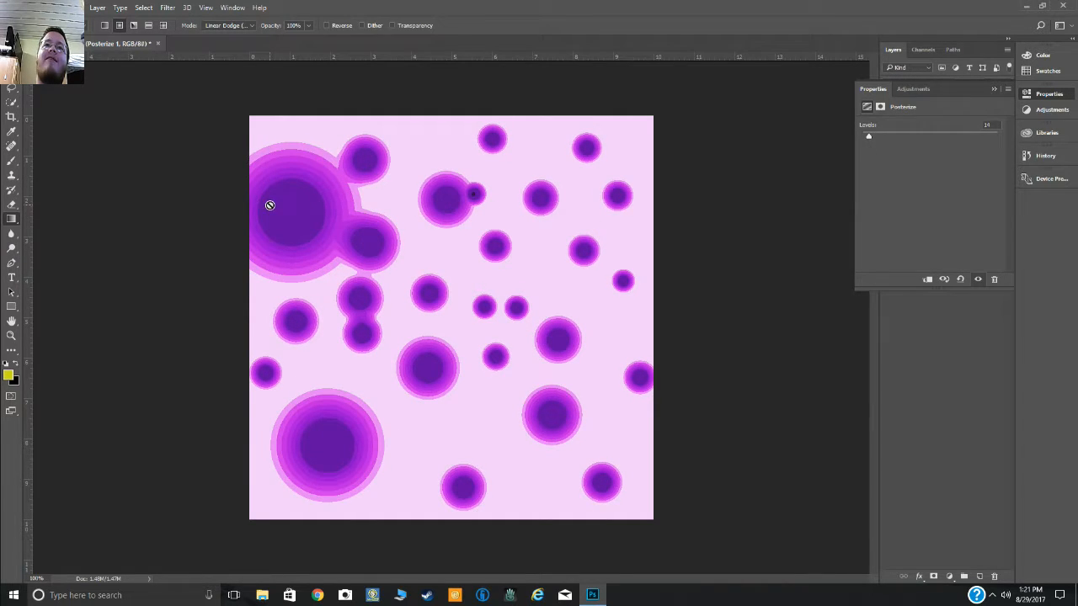
click(894, 401)
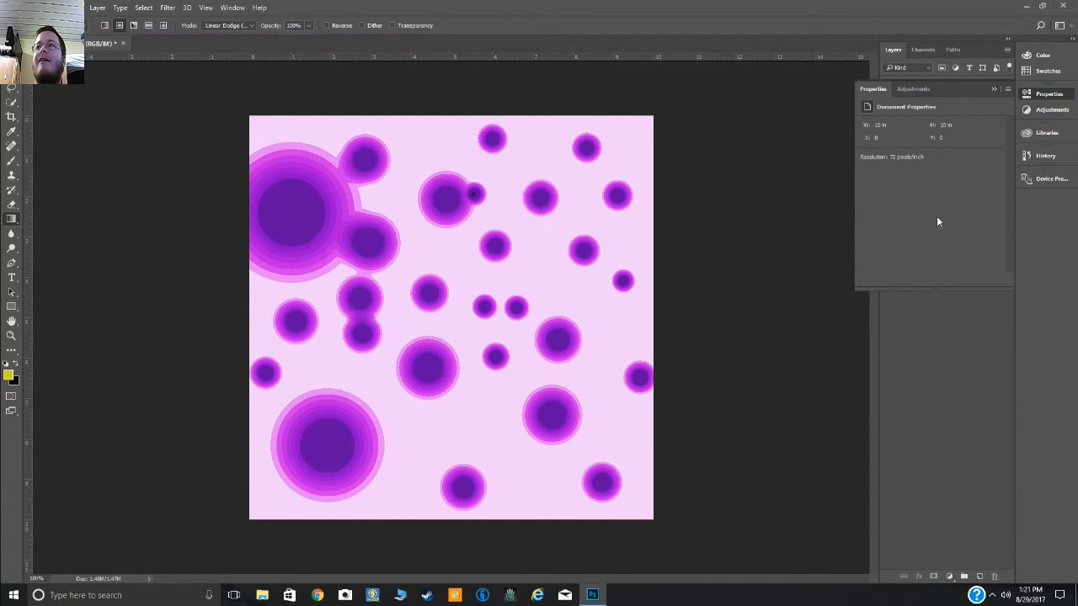
click(994, 89)
- Add a Vibrance adjustment layer with vibrance +100 and slightly raised saturation
click(97, 8)
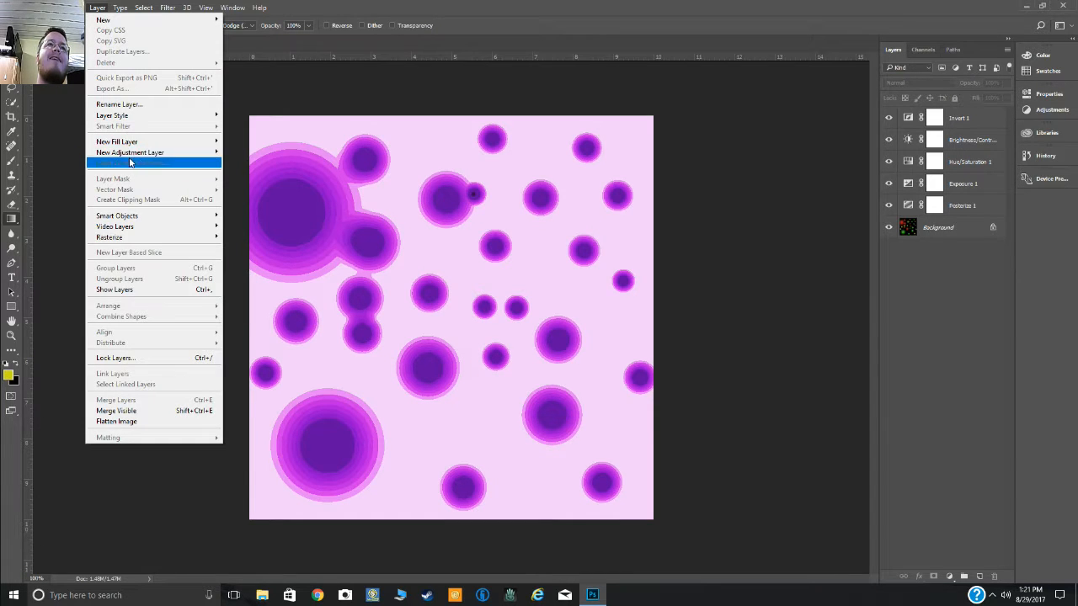
mouse_move(149, 153)
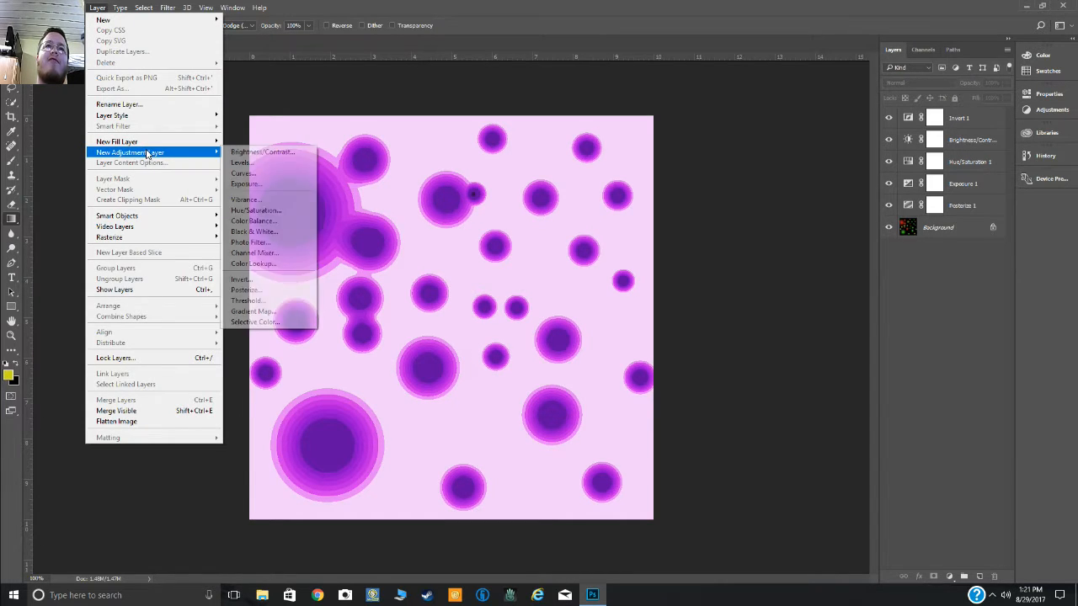
click(287, 201)
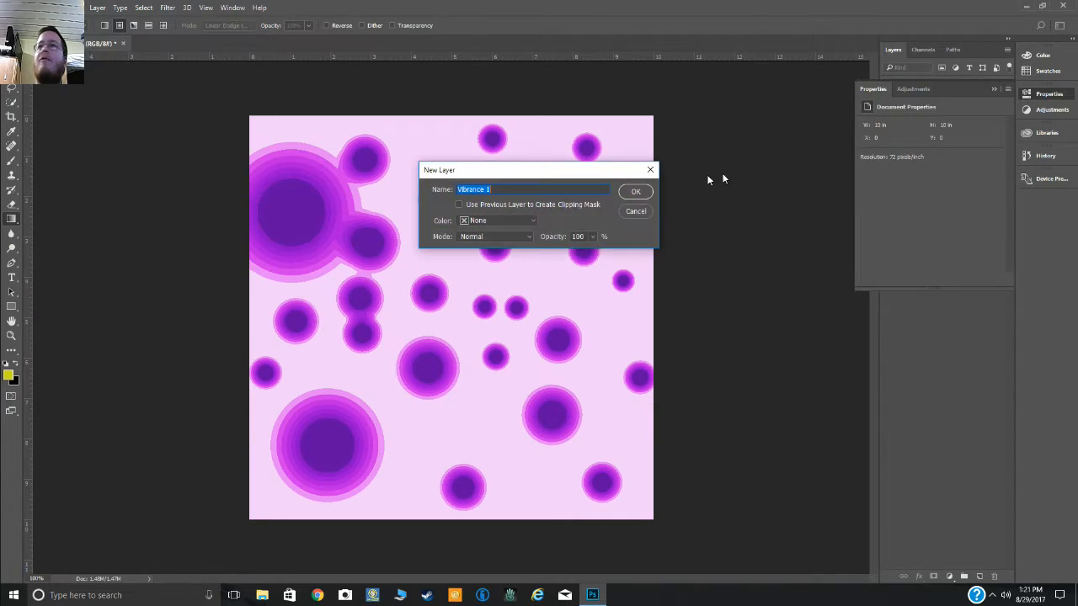
click(637, 191)
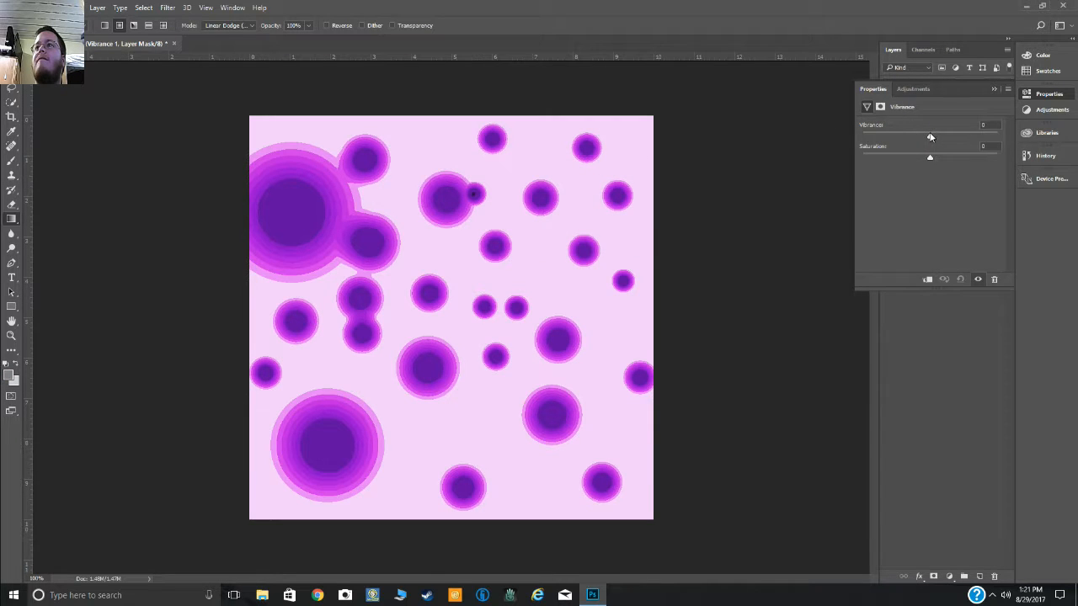
drag(954, 138, 1000, 143)
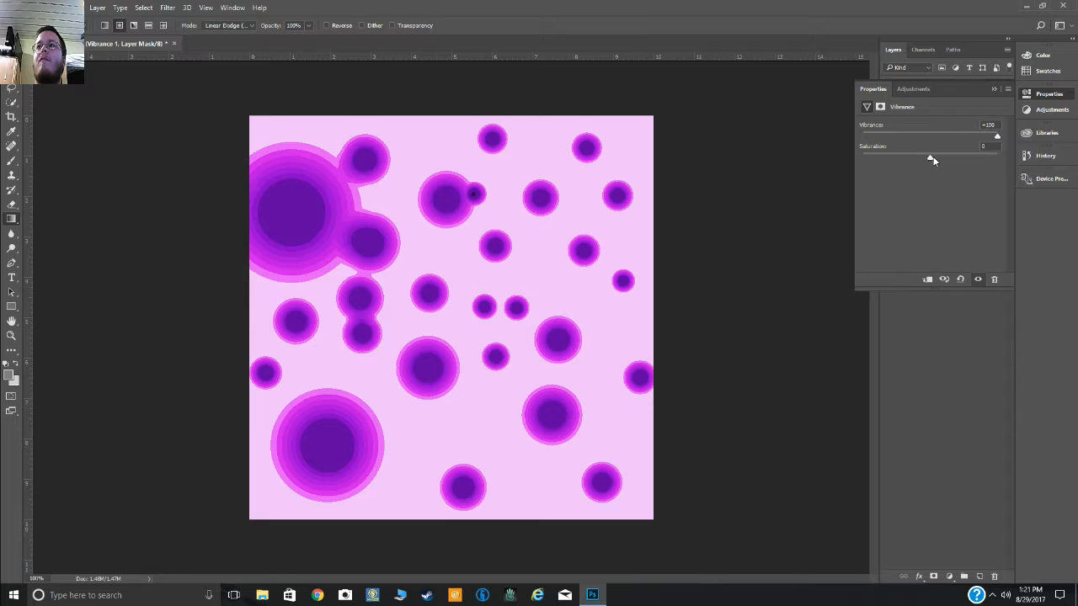
mouse_move(929, 161)
mouse_down()
mouse_move(885, 162)
mouse_move(1002, 159)
mouse_move(870, 164)
mouse_move(965, 168)
mouse_move(904, 168)
mouse_move(946, 173)
mouse_up()
click(964, 378)
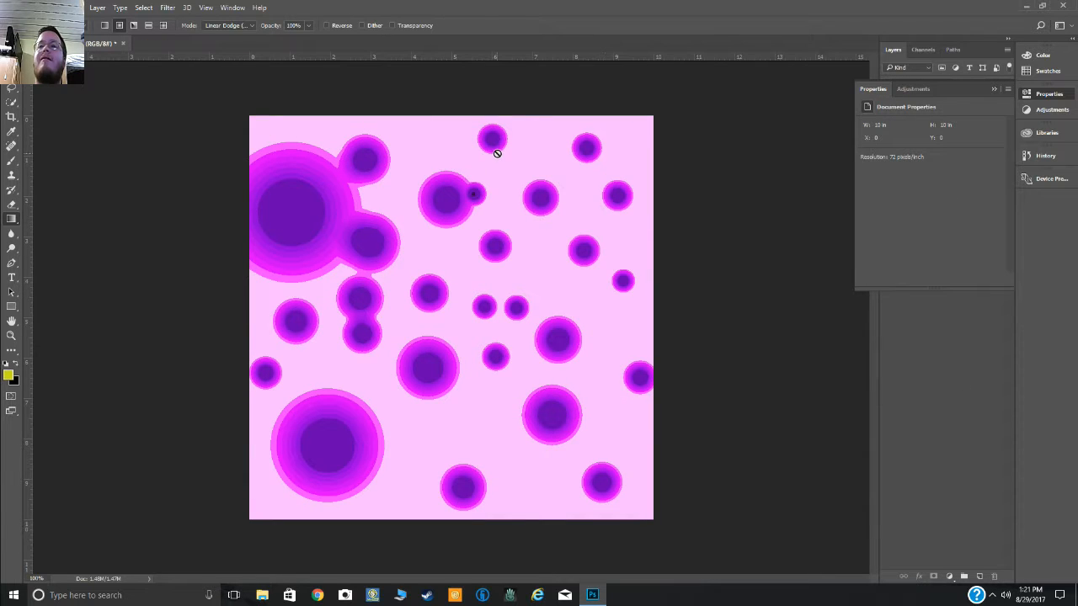
- Add a Levels adjustment layer at the top of the stack with normal mode and 100% opacity
click(97, 8)
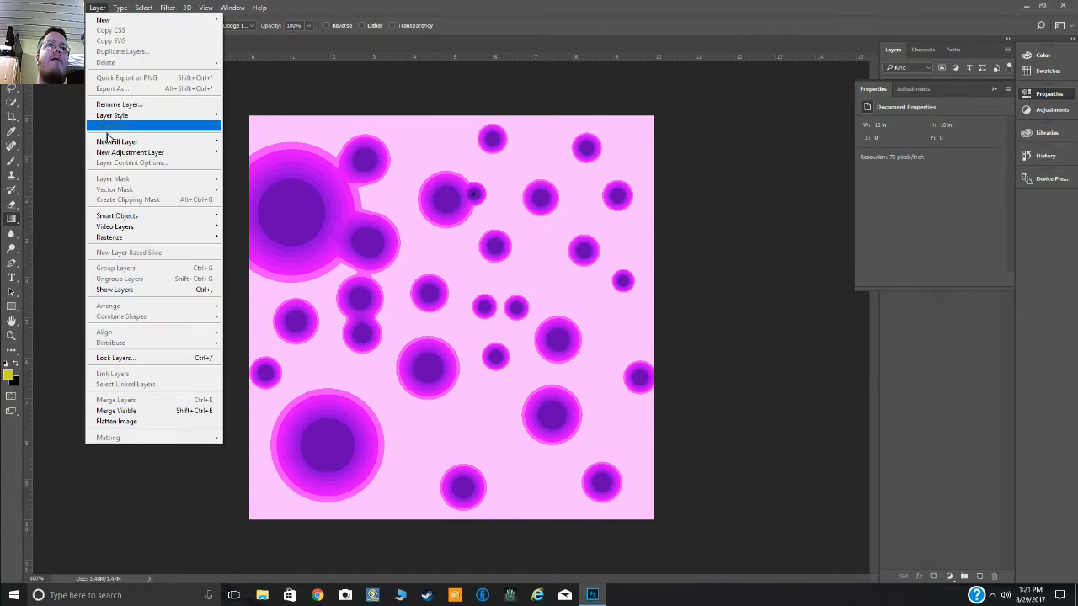
mouse_move(116, 115)
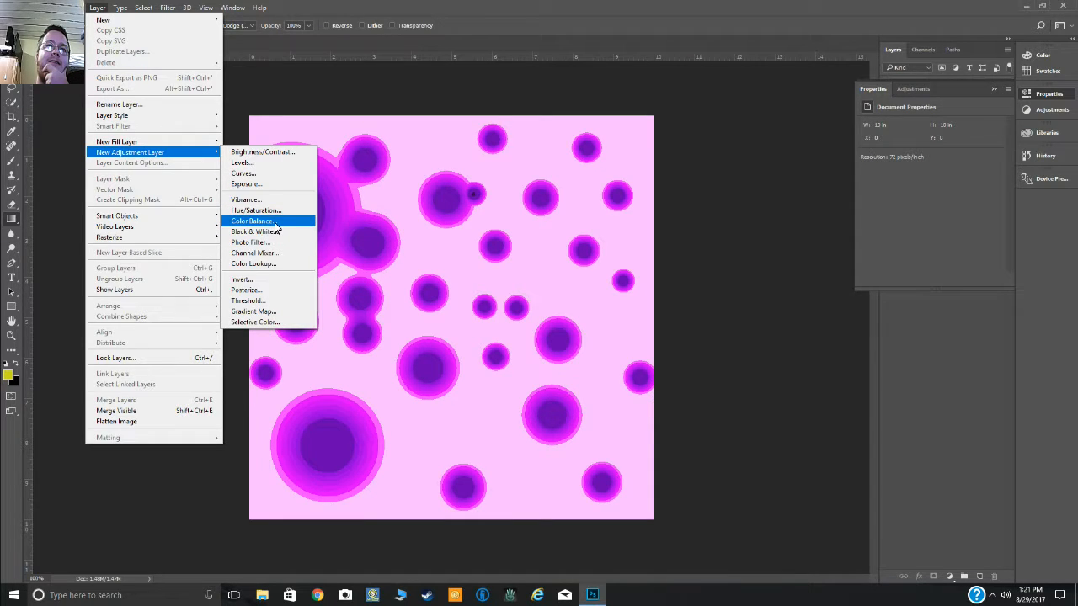
click(286, 169)
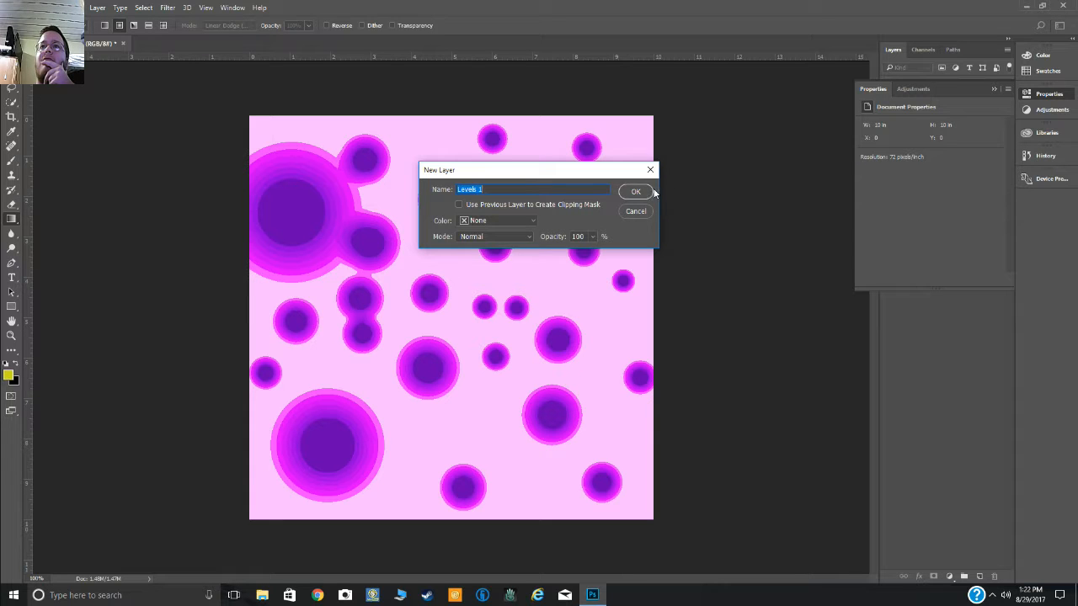
click(636, 191)
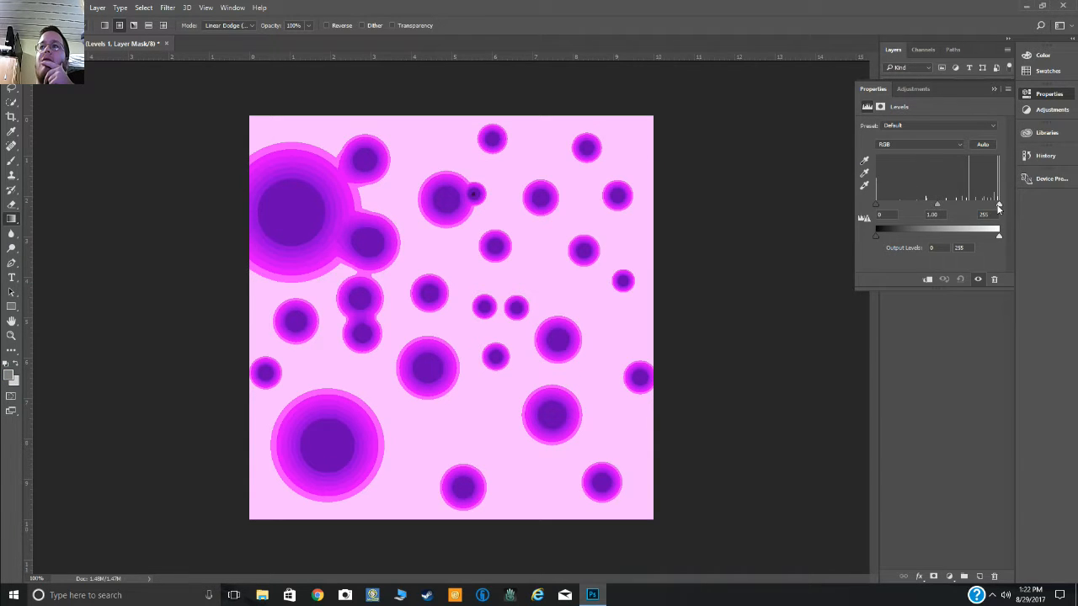
- Darken the midtones of the Levels layer, with the black and white input levels at 0 and 255
mouse_move(998, 207)
mouse_down()
mouse_move(870, 213)
mouse_move(1006, 216)
mouse_up()
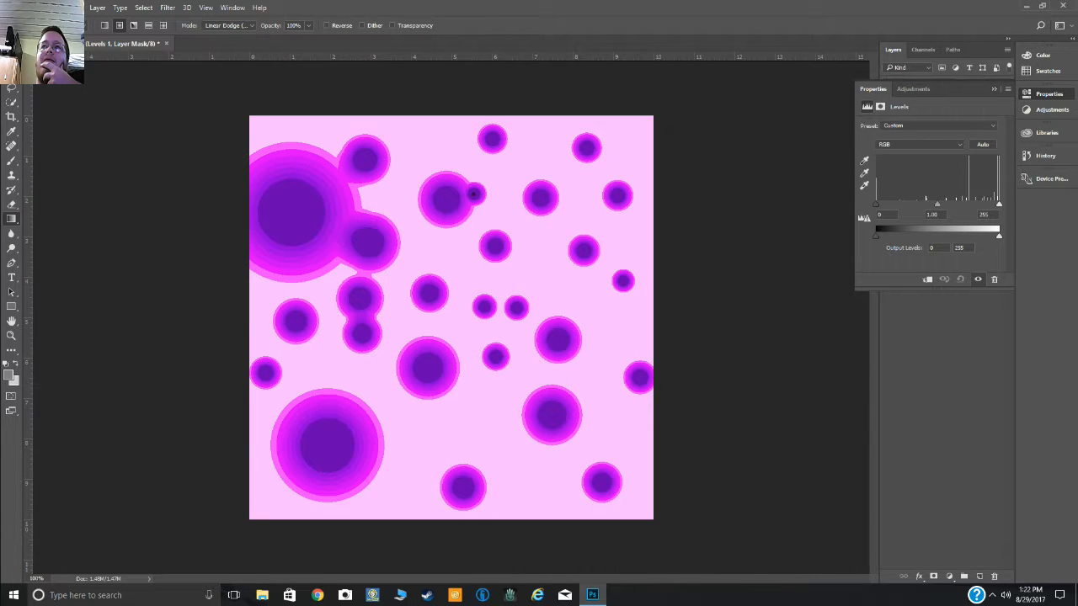
drag(876, 205, 1003, 221)
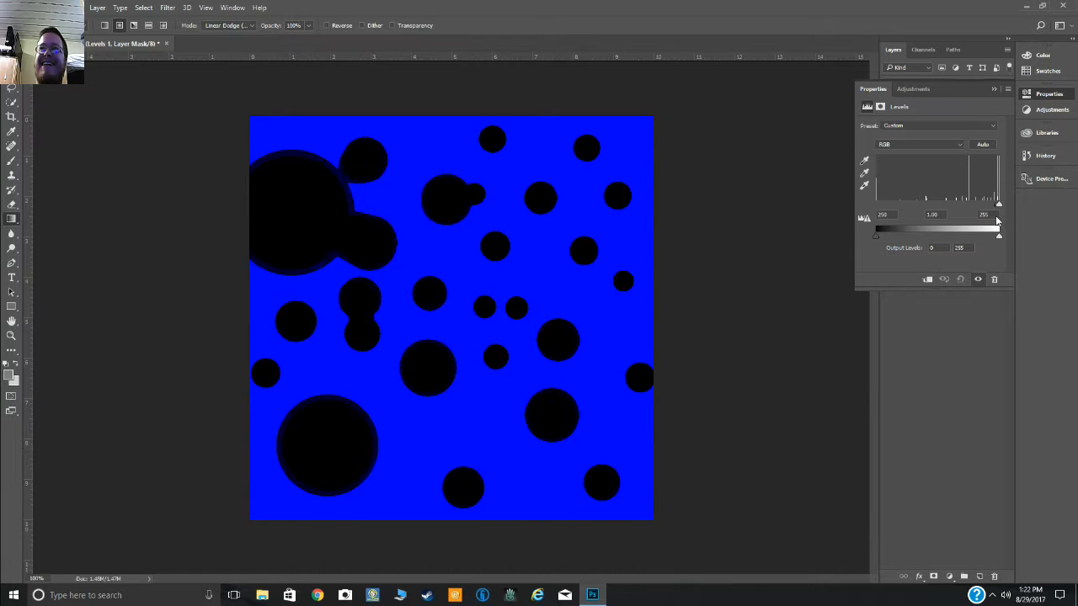
drag(996, 220, 875, 224)
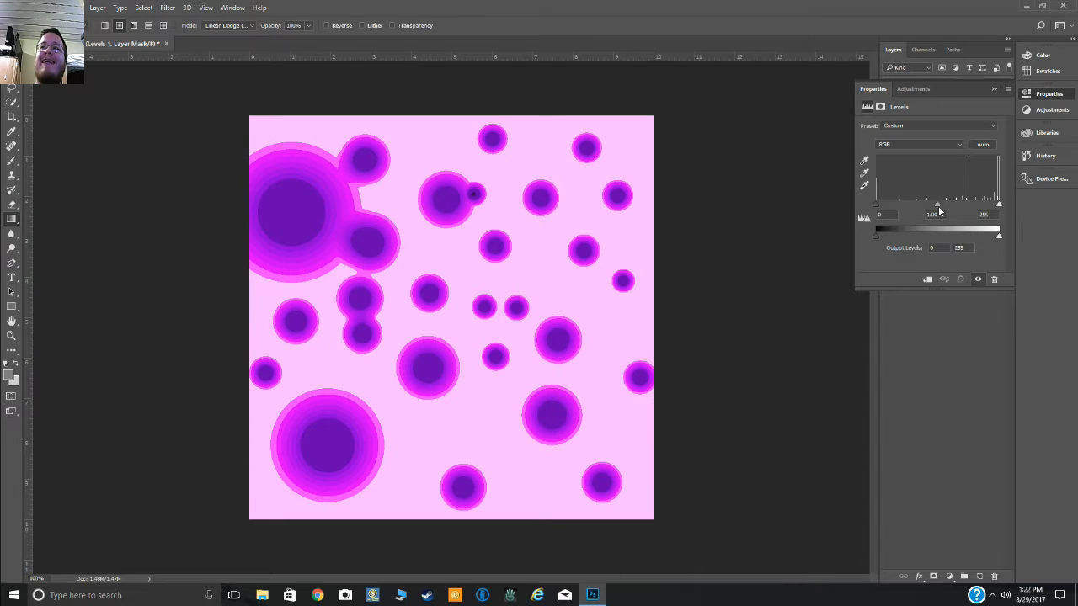
drag(938, 207, 963, 218)
click(959, 337)
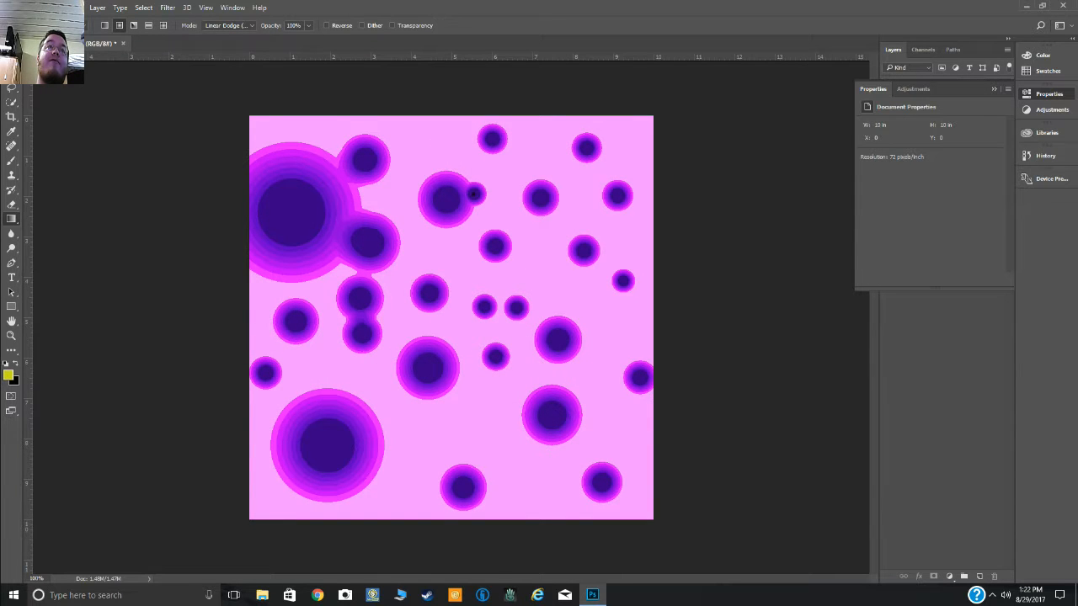
- Add a Curves adjustment layer and pull the RGB curve's white endpoint down to about the middle of the graph
click(71, 8)
mouse_move(95, 9)
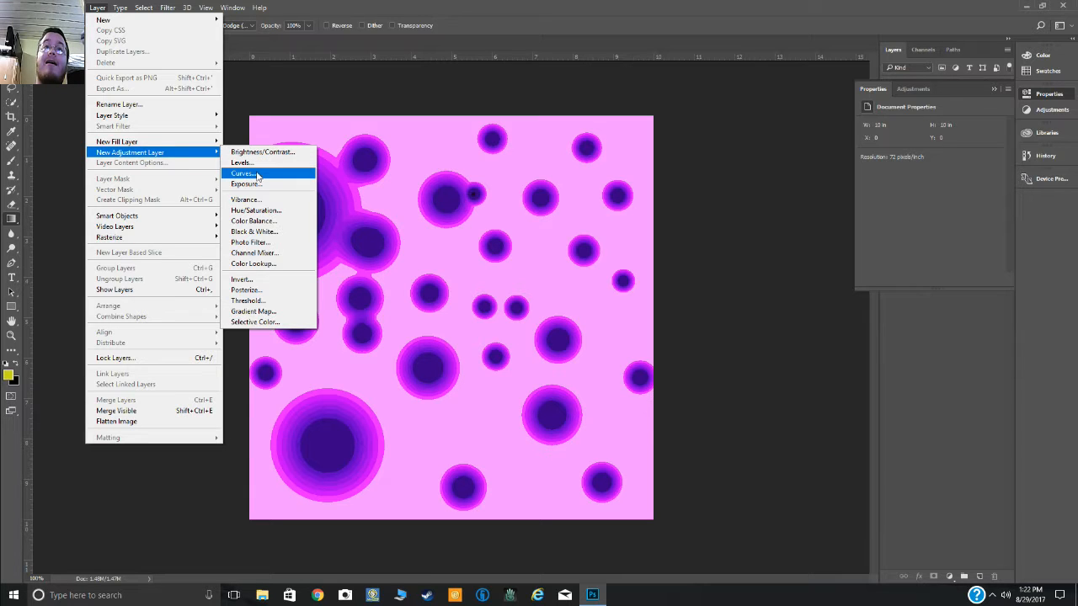
click(258, 175)
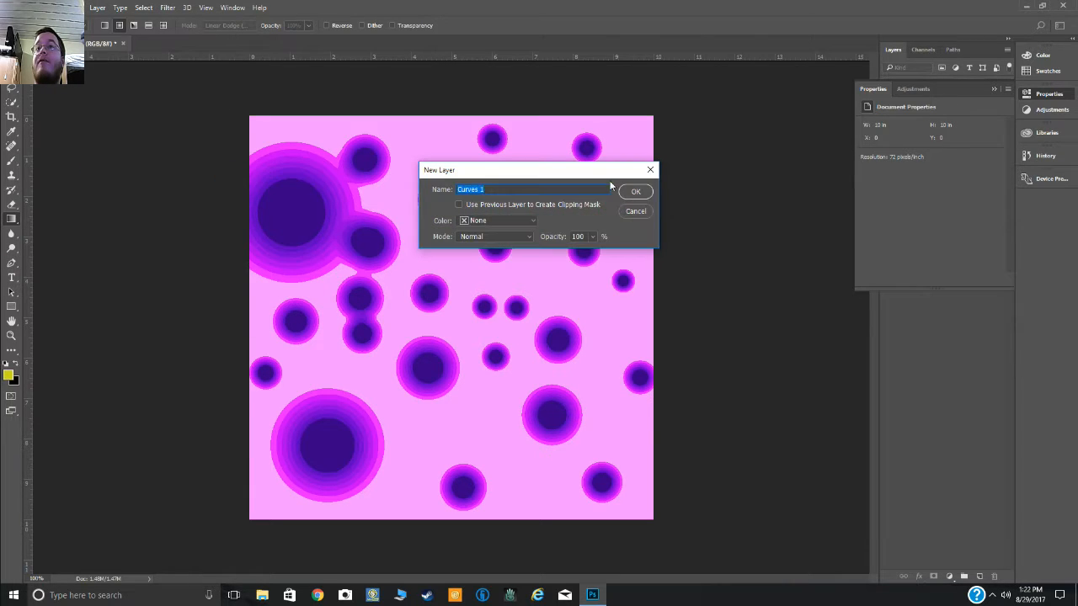
click(644, 195)
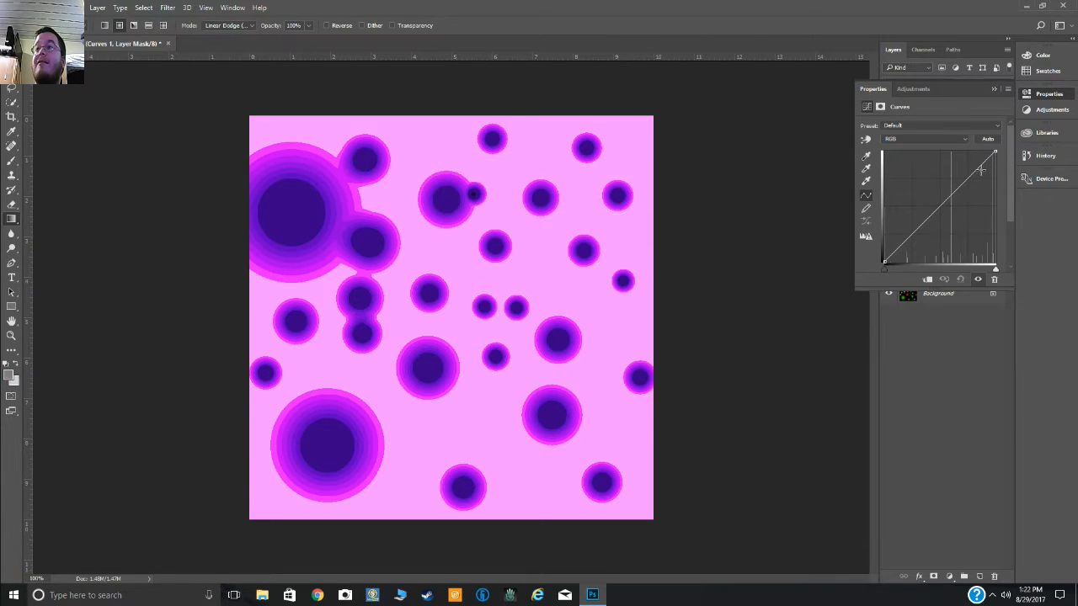
drag(995, 152, 946, 208)
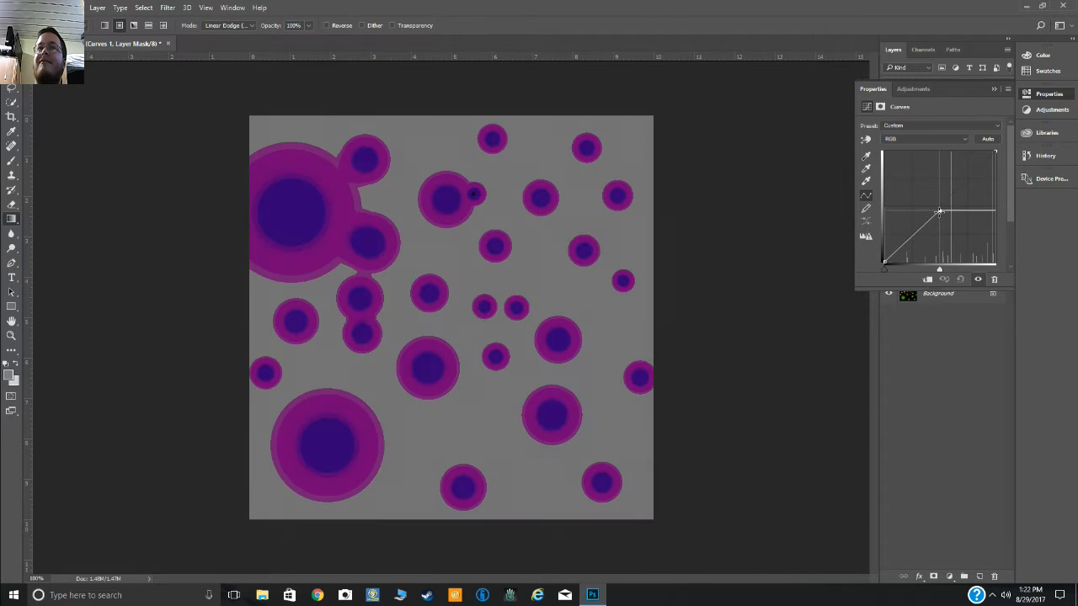
click(968, 292)
click(993, 88)
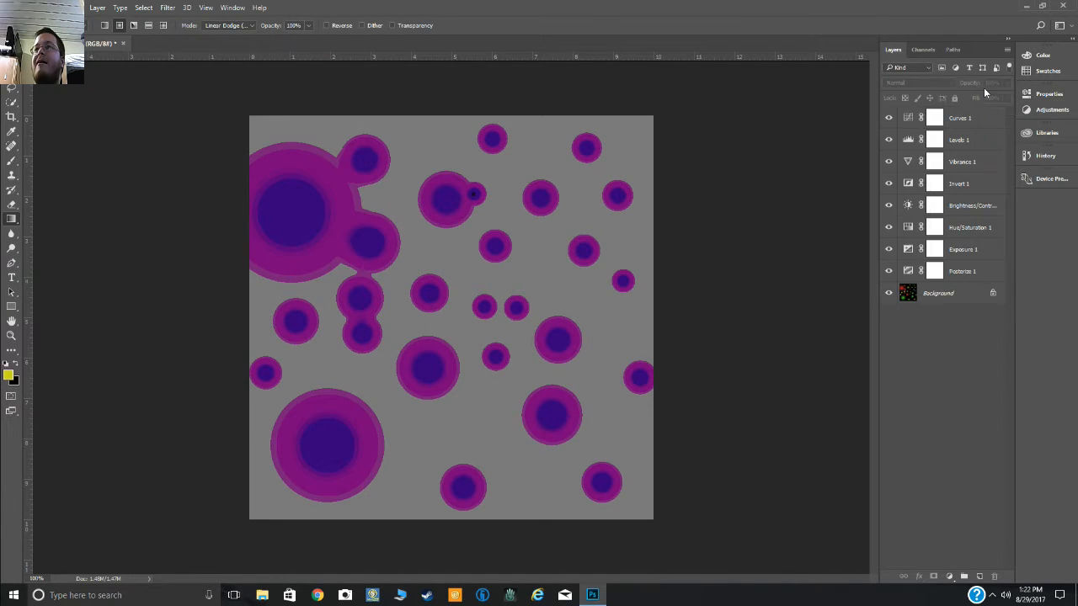
- Move the Levels layer above the Curves layer and lighten its midtones
drag(960, 143, 968, 110)
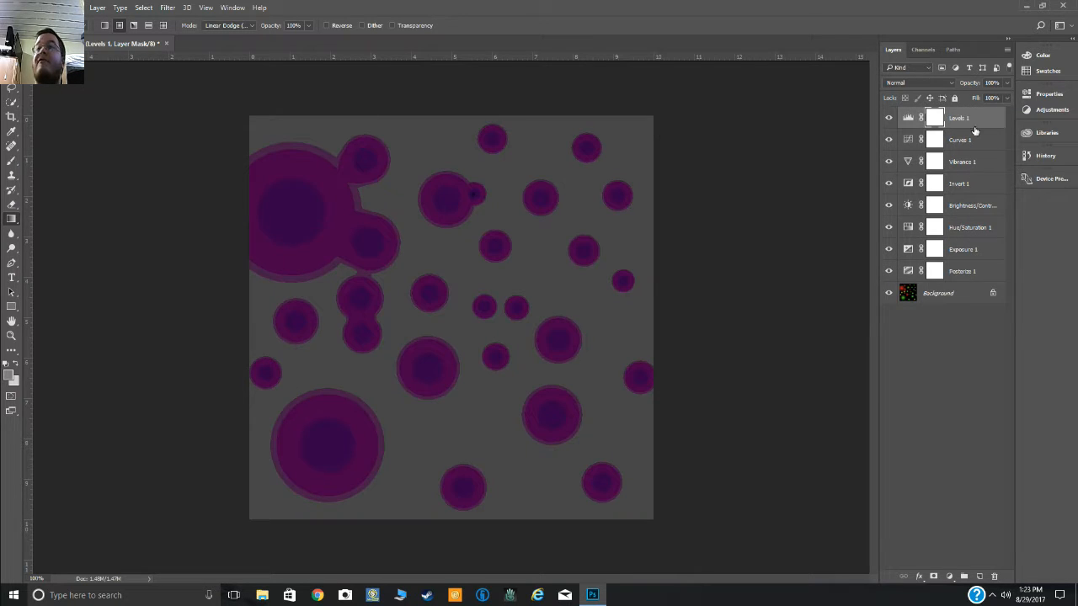
click(907, 118)
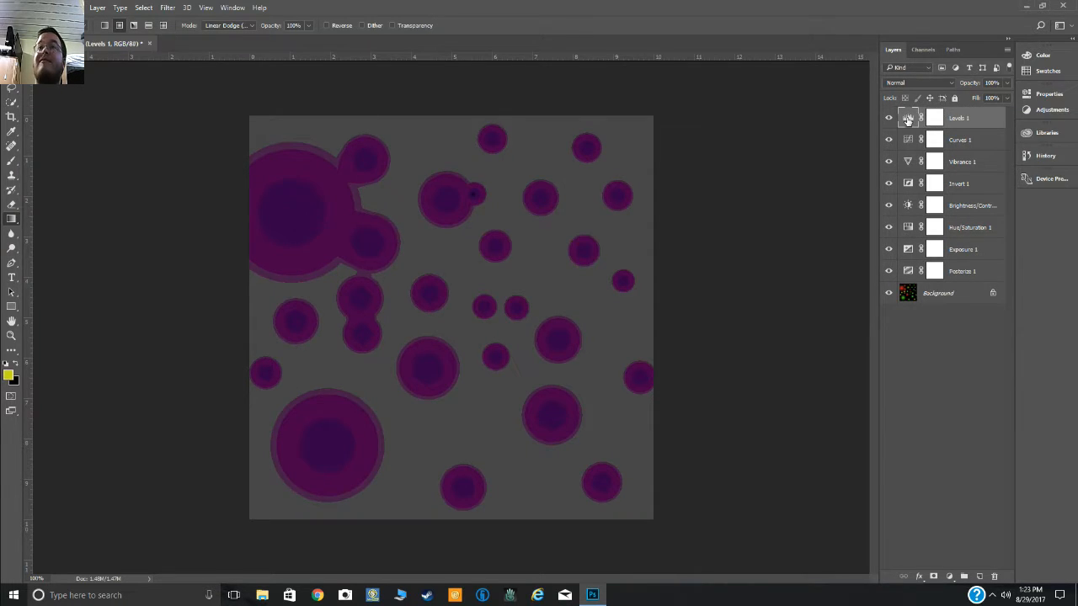
double_click(907, 118)
drag(957, 203, 917, 209)
click(976, 339)
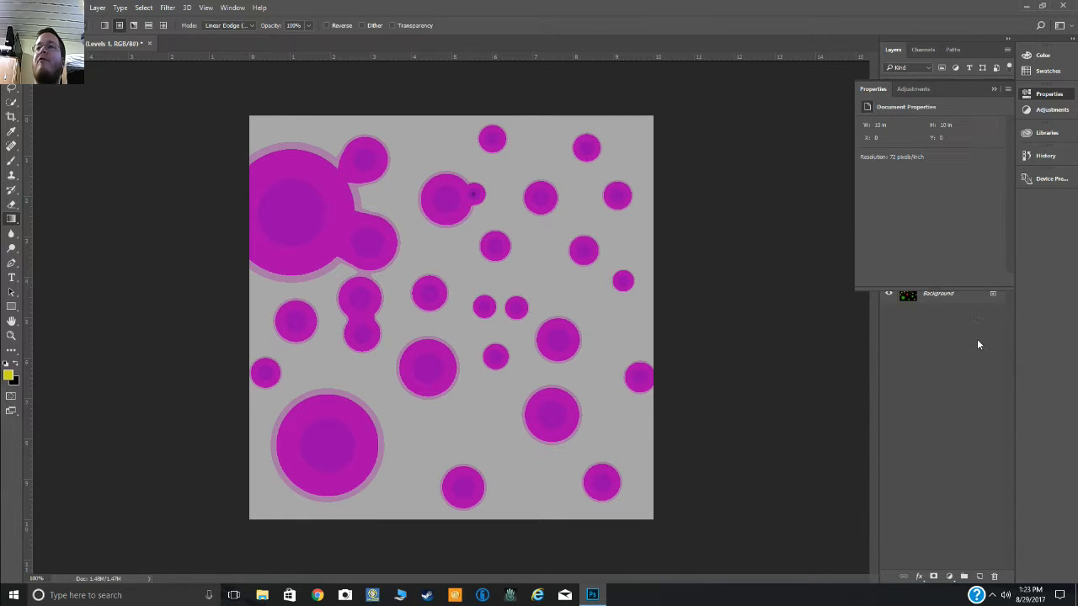
click(993, 88)
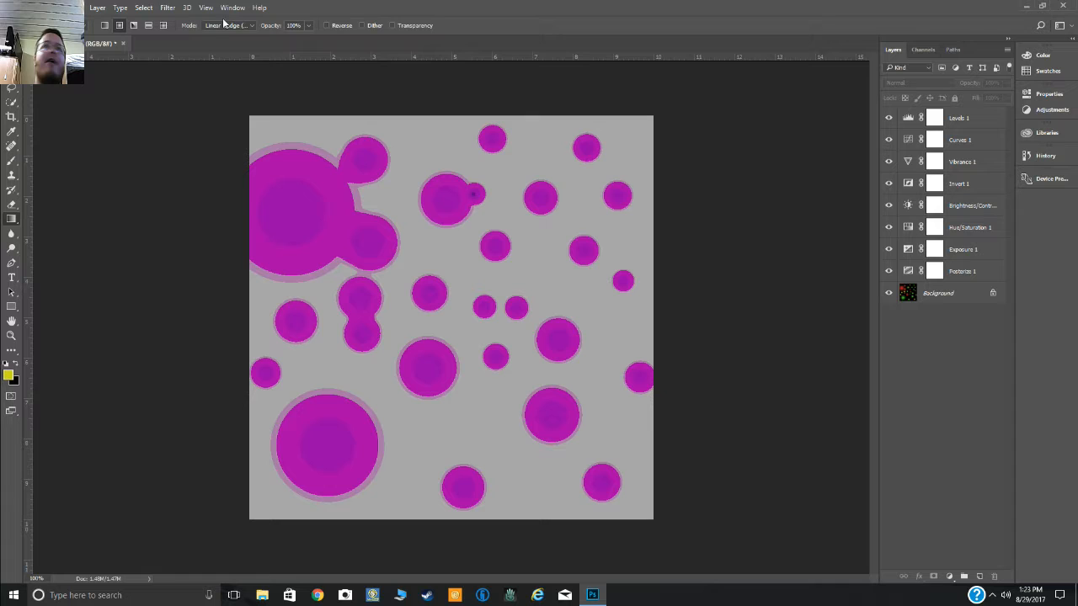
click(95, 9)
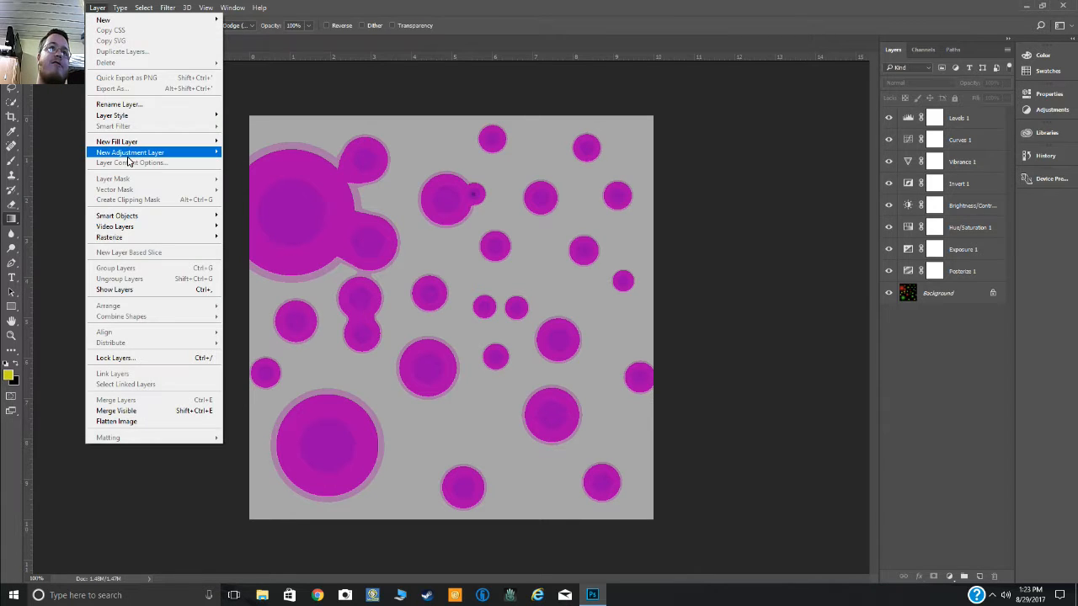
mouse_move(129, 156)
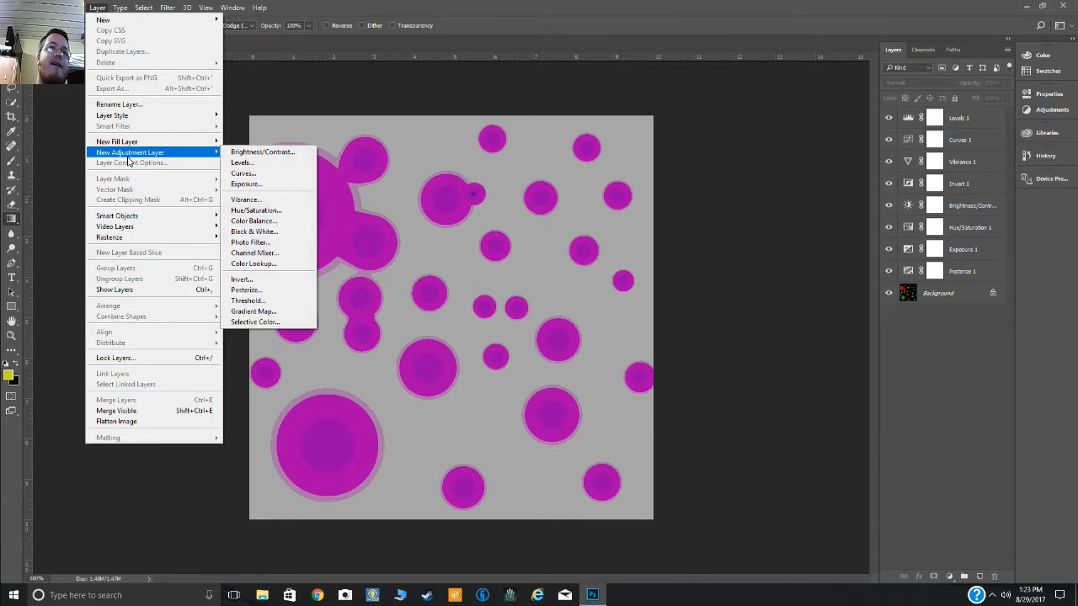
click(284, 211)
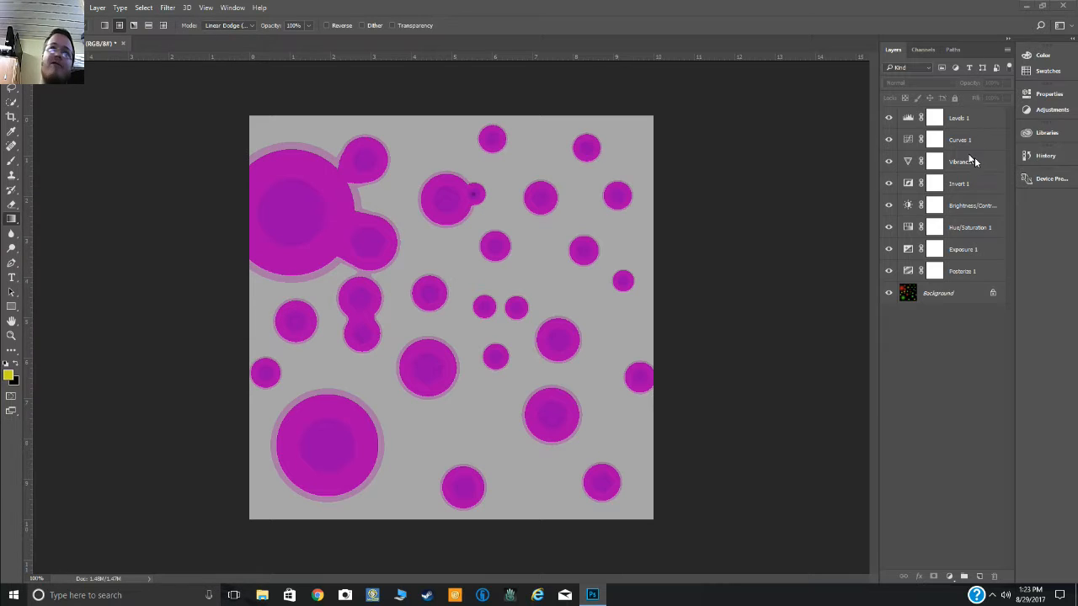
- Compare the image with the Exposure, Invert and Brightness/Contrast layers each switched off and back on
click(888, 250)
click(889, 249)
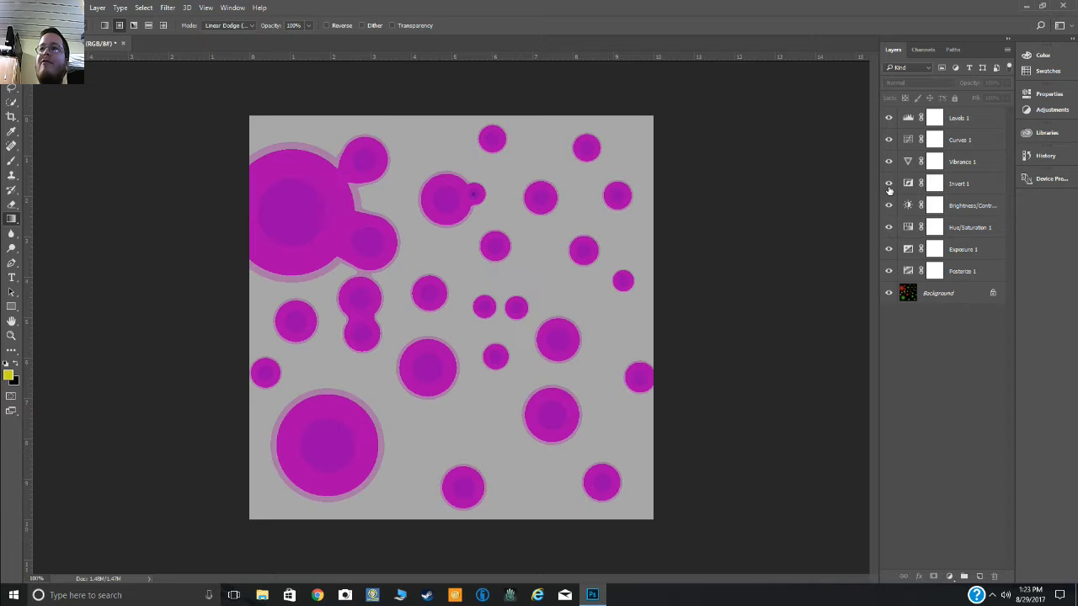
click(888, 185)
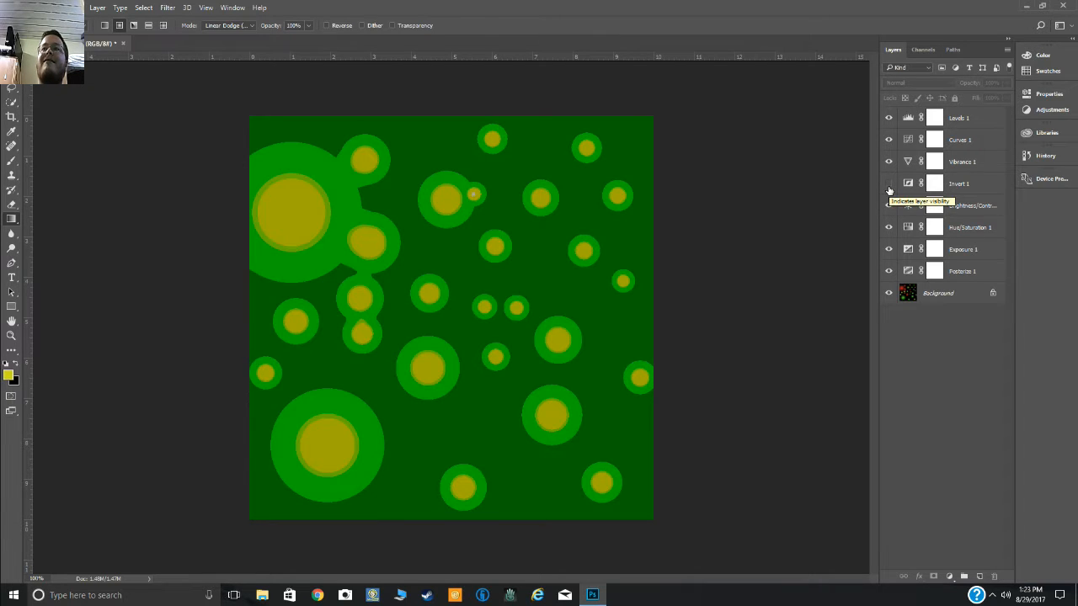
click(888, 184)
click(889, 207)
click(889, 208)
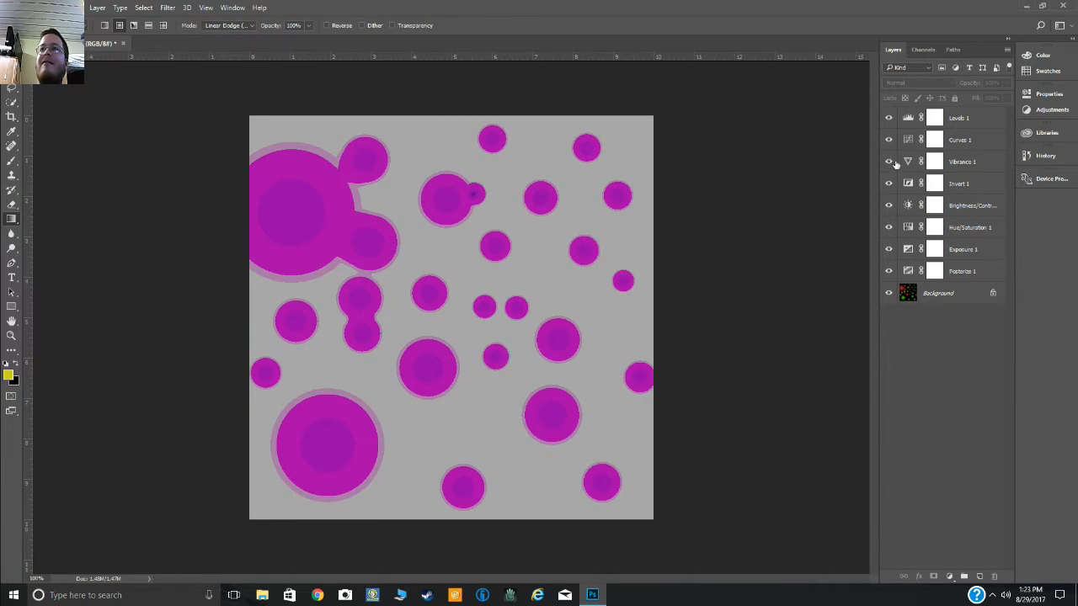
- Hide the Invert layer and compare the image with the Vibrance and Levels layers switched off and back on
click(890, 161)
click(888, 185)
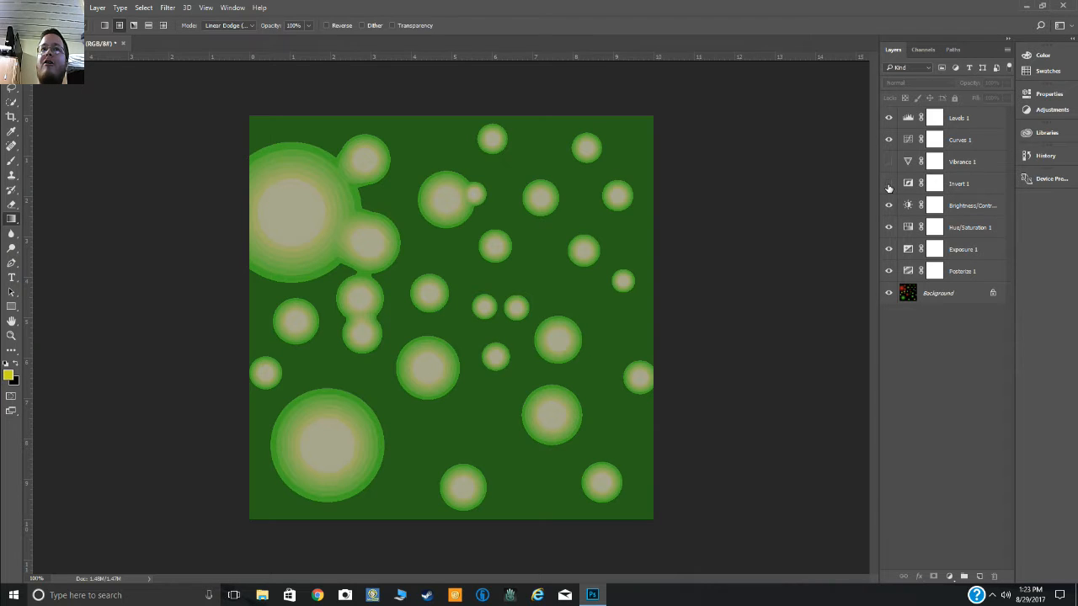
click(889, 162)
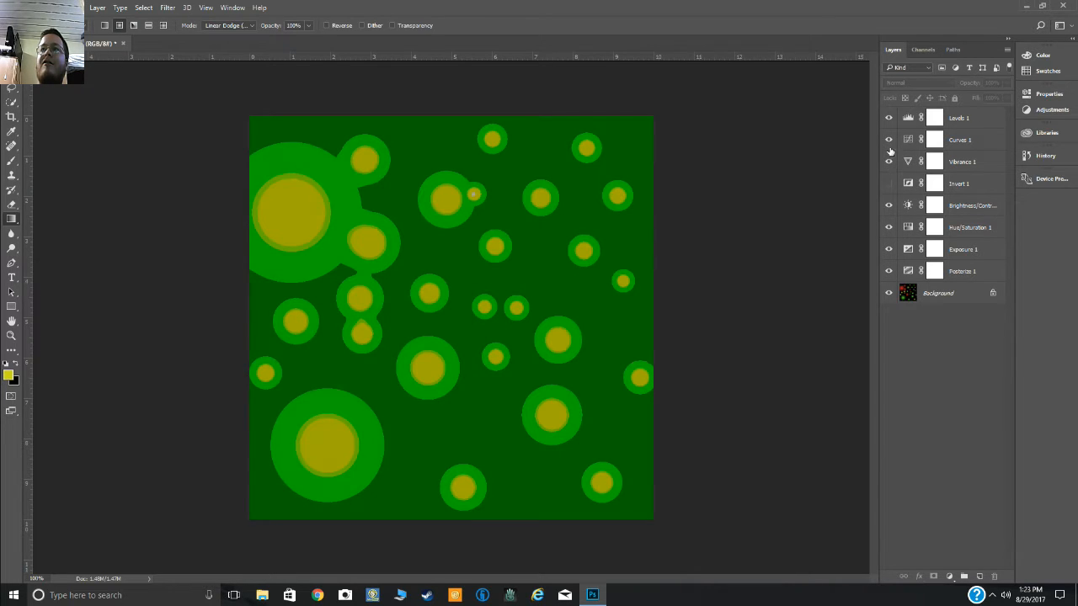
click(889, 119)
click(889, 118)
click(889, 119)
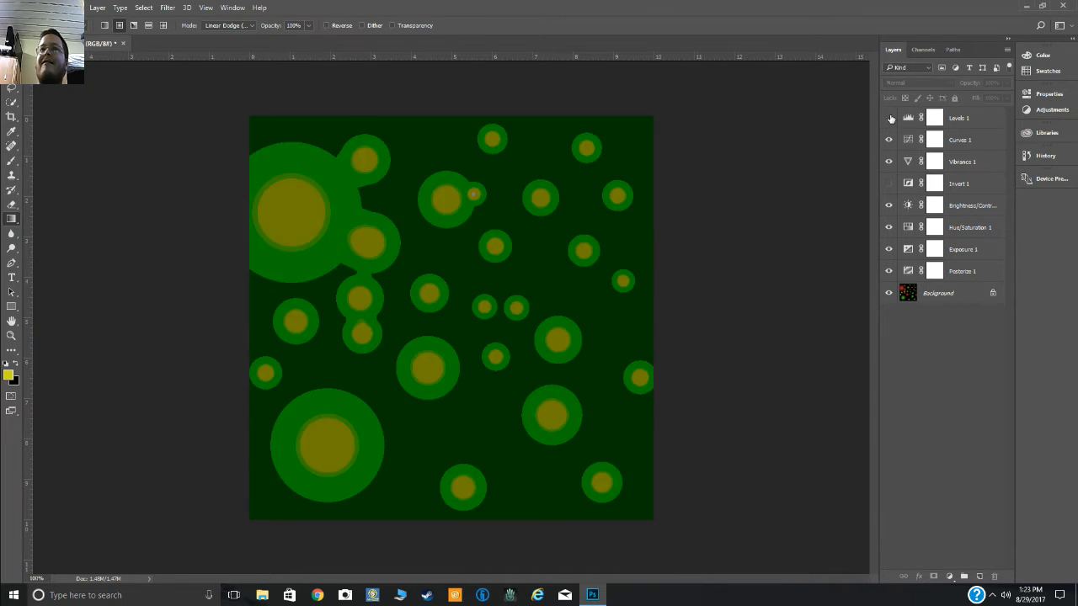
click(890, 119)
- Hide the Posterize, Exposure and Hue/Saturation layers and check the effect of the Brightness/Contrast layer
click(890, 271)
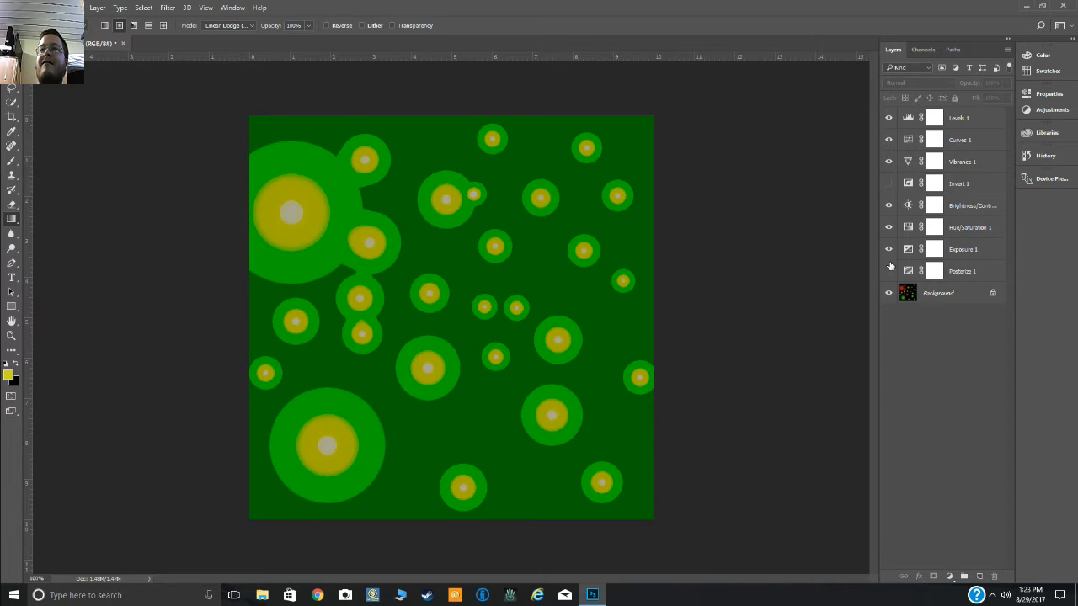
click(890, 250)
click(890, 227)
click(889, 206)
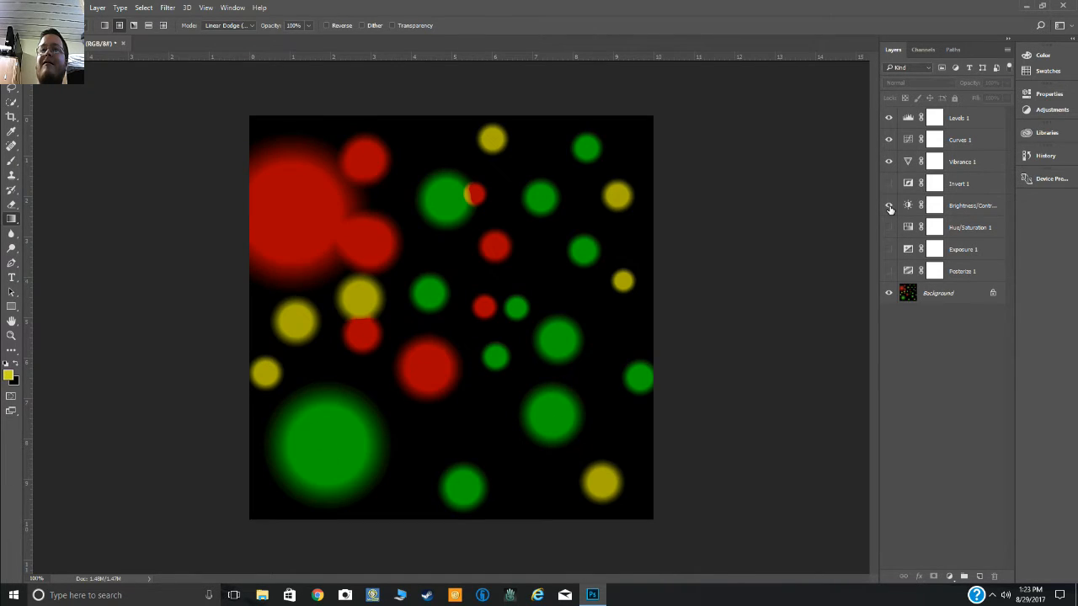
click(889, 206)
- Show the Invert layer and compare the image with the Vibrance, Curves and Levels layers switched off and back on
click(890, 184)
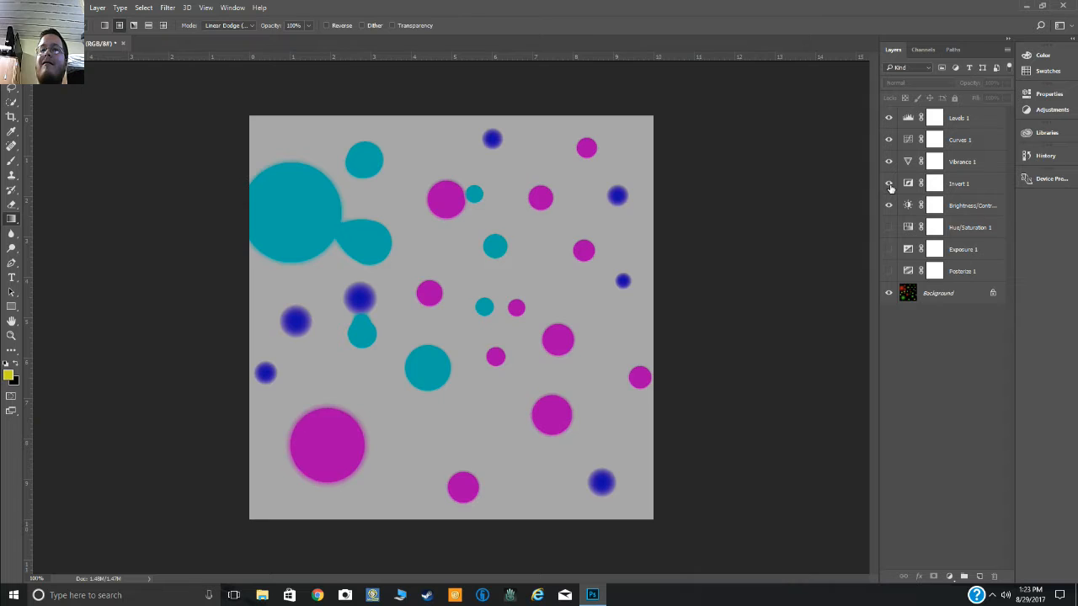
click(890, 186)
click(890, 186)
click(890, 161)
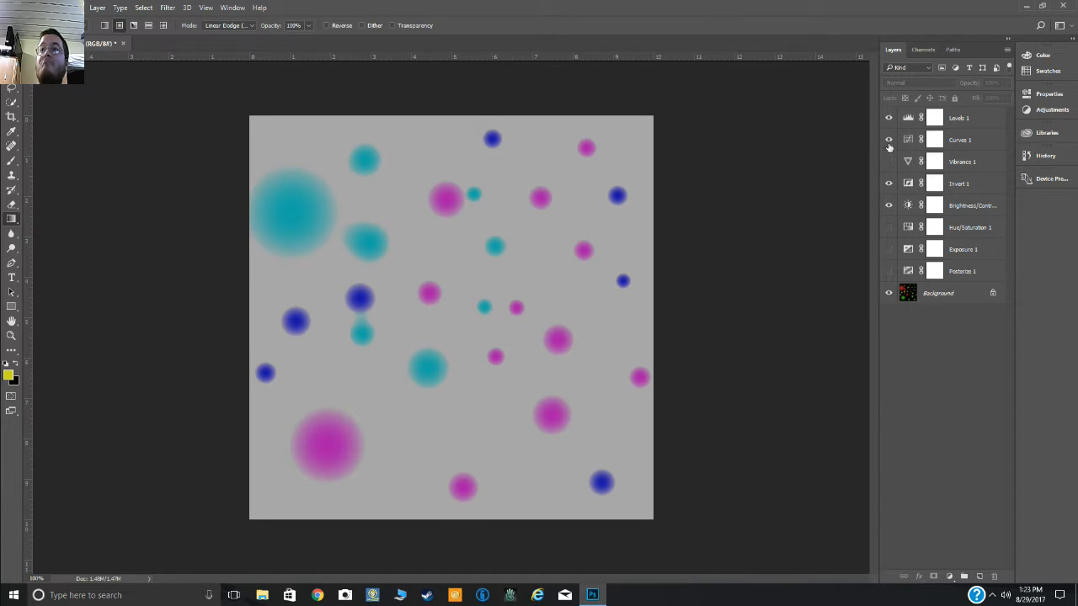
click(889, 140)
click(889, 119)
click(889, 161)
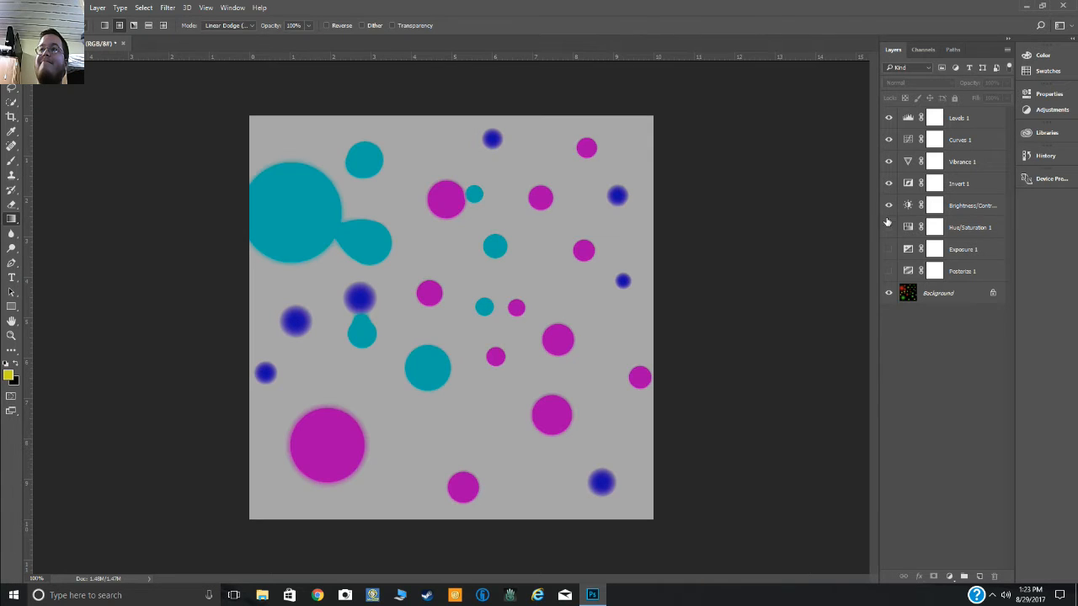
- Show the Posterize, Exposure and Hue/Saturation layers again
click(889, 271)
click(890, 249)
click(891, 228)
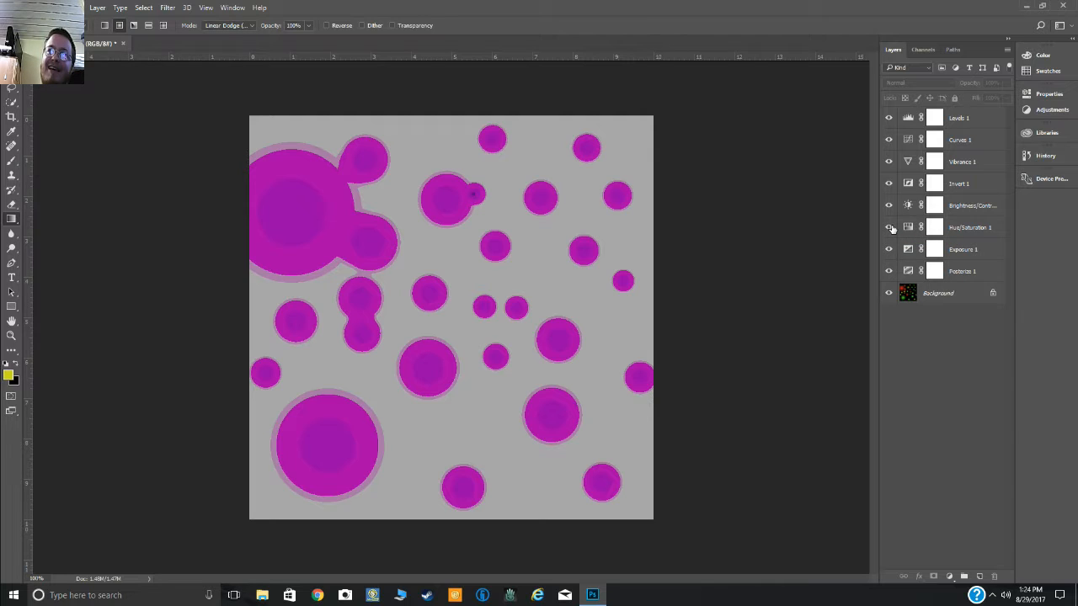
- Try layer visibility combinations, ending with only the Levels and Brightness/Contrast layers hidden
click(888, 118)
click(887, 140)
click(888, 161)
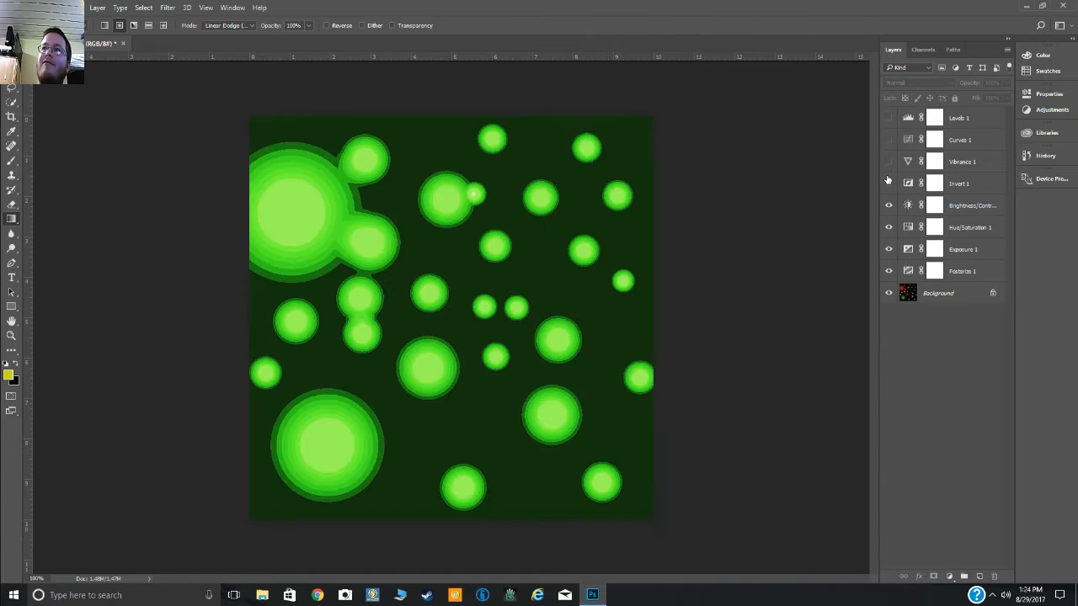
click(888, 205)
click(888, 162)
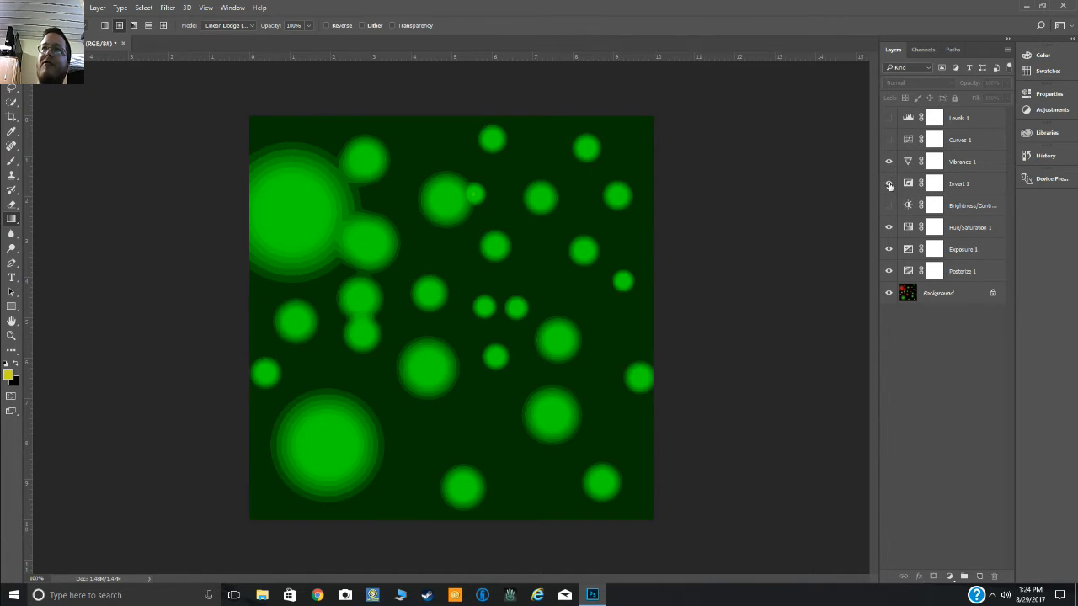
click(889, 183)
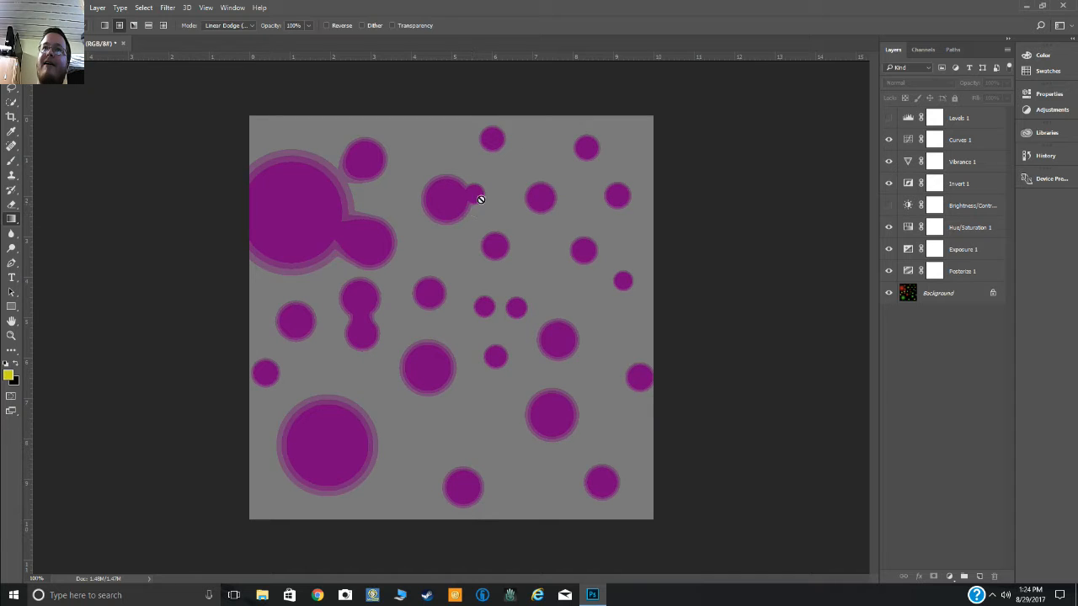
- Turn on the Levels layer and compare the image with the Invert, Vibrance and Brightness/Contrast layers toggled off and on
click(886, 183)
click(885, 183)
click(886, 168)
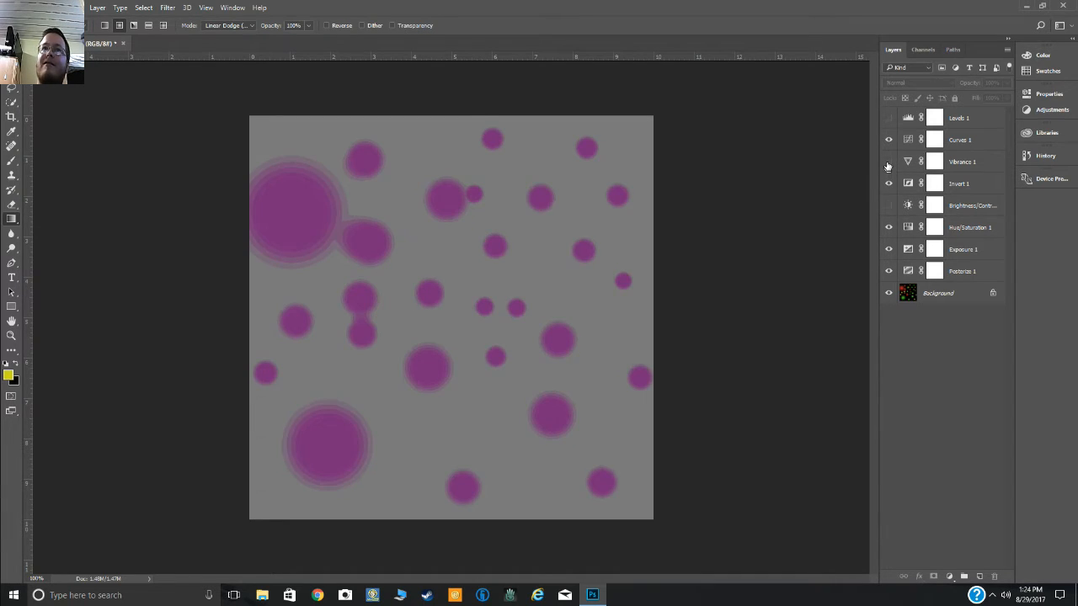
click(887, 163)
click(887, 163)
click(888, 118)
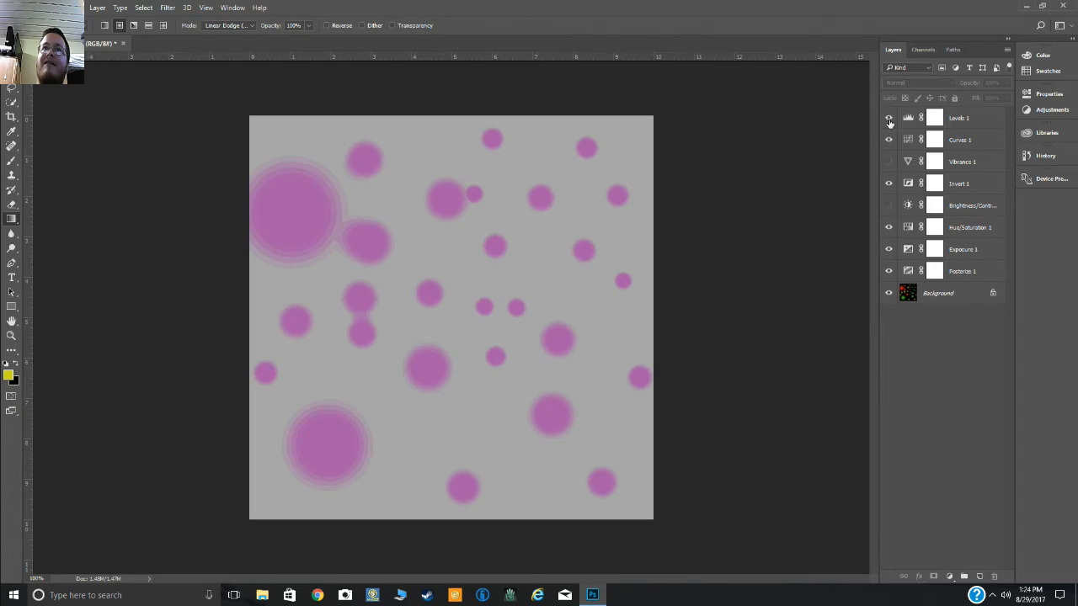
click(887, 162)
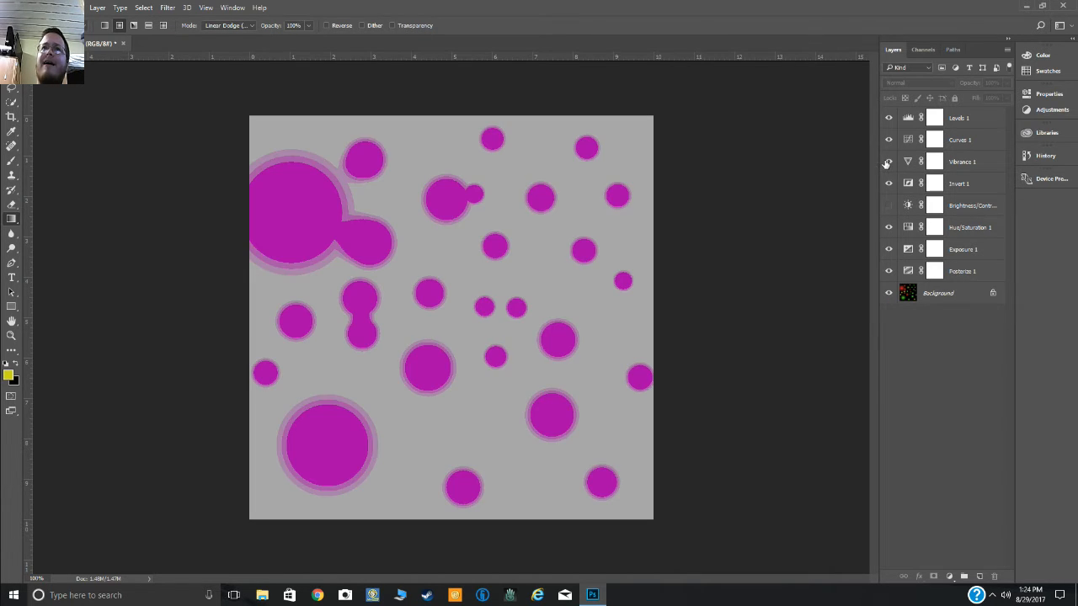
click(888, 207)
click(888, 207)
- Hide the Invert, Vibrance, Curves, Levels, Hue/Saturation and Exposure layers, leaving Posterize as the only visible adjustment
click(887, 184)
click(888, 163)
click(888, 141)
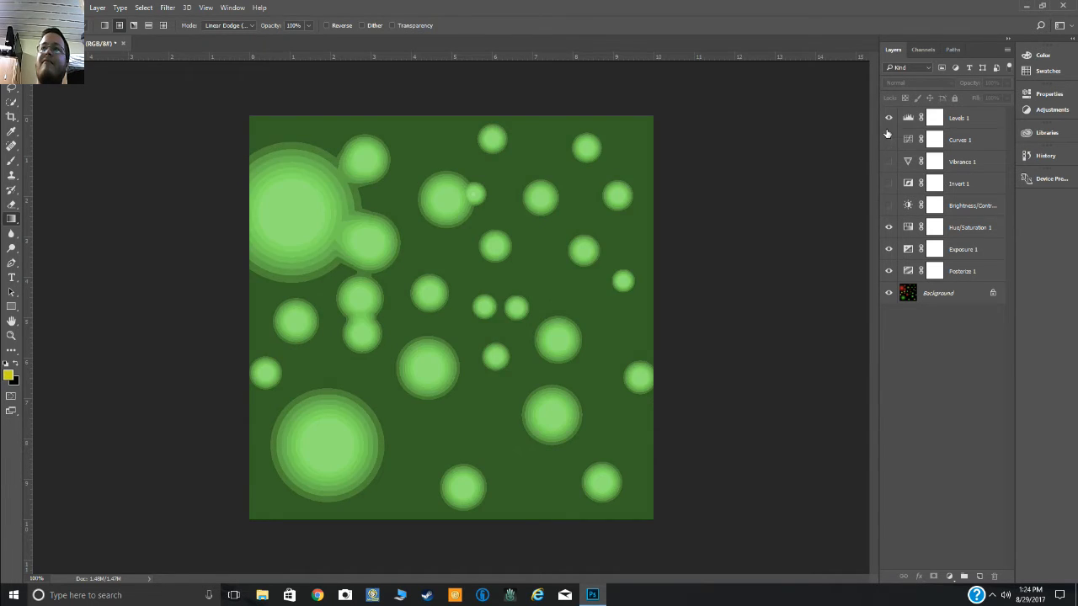
click(888, 118)
click(889, 228)
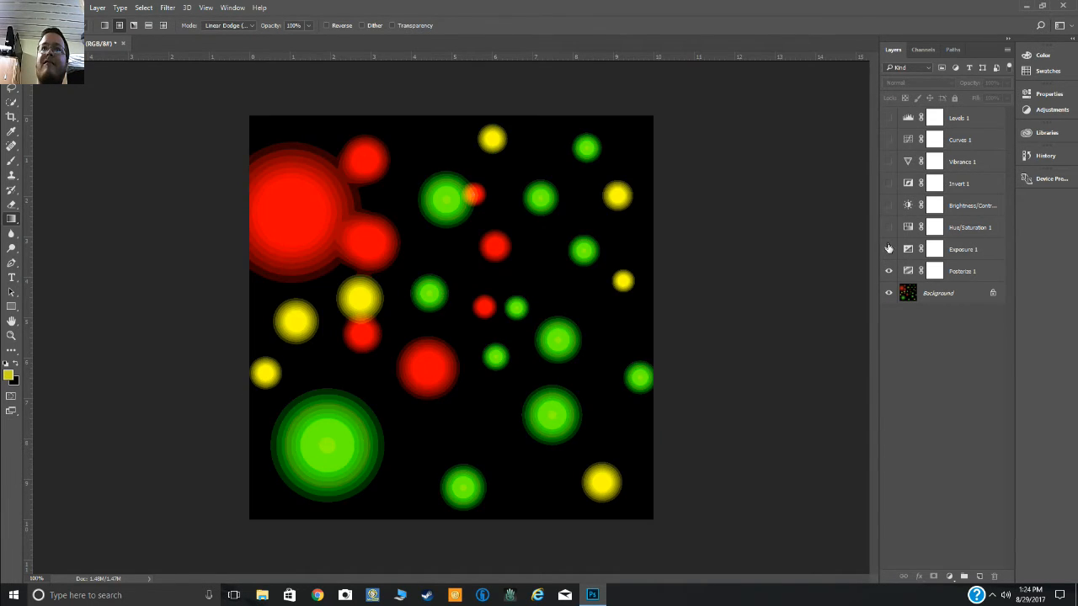
click(888, 249)
- Compare the orbs repeatedly with the Posterize layer off and on, leaving it visible
click(889, 271)
click(889, 268)
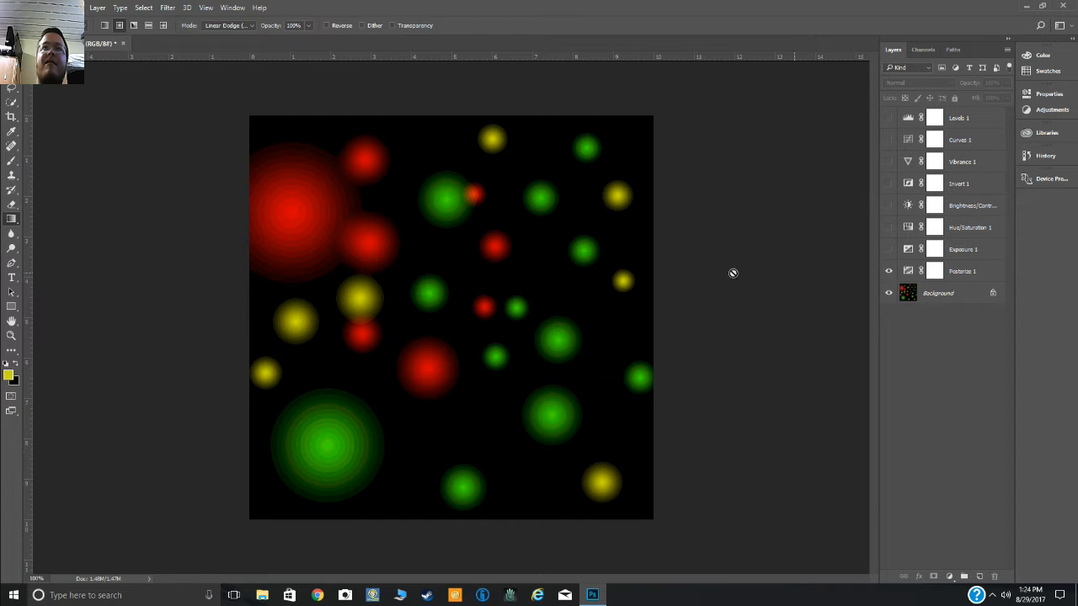
click(888, 272)
click(888, 271)
click(888, 271)
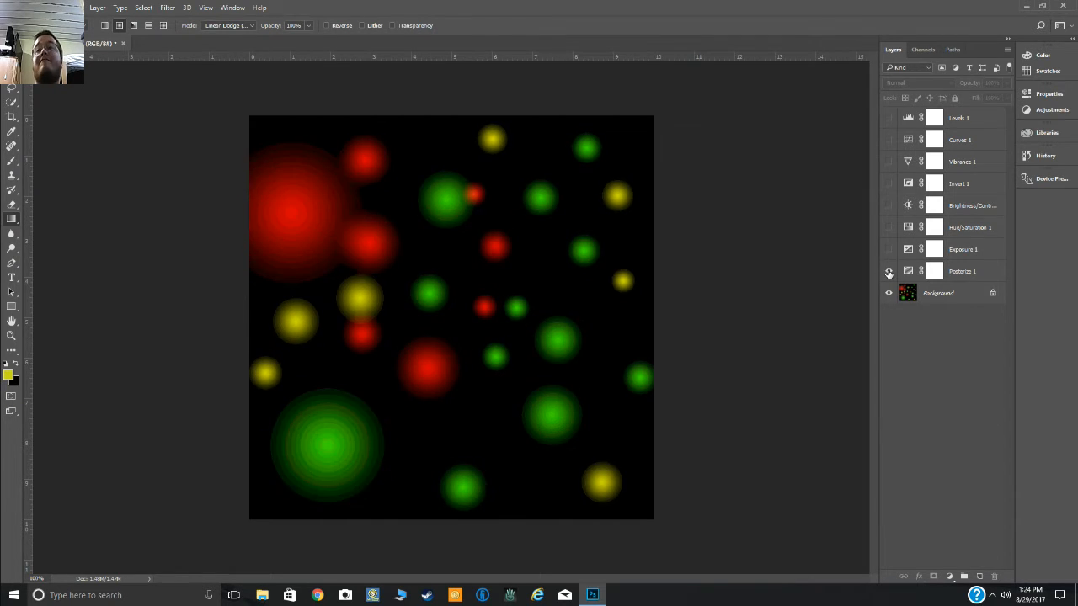
click(888, 271)
click(888, 271)
click(888, 271)
click(888, 271)
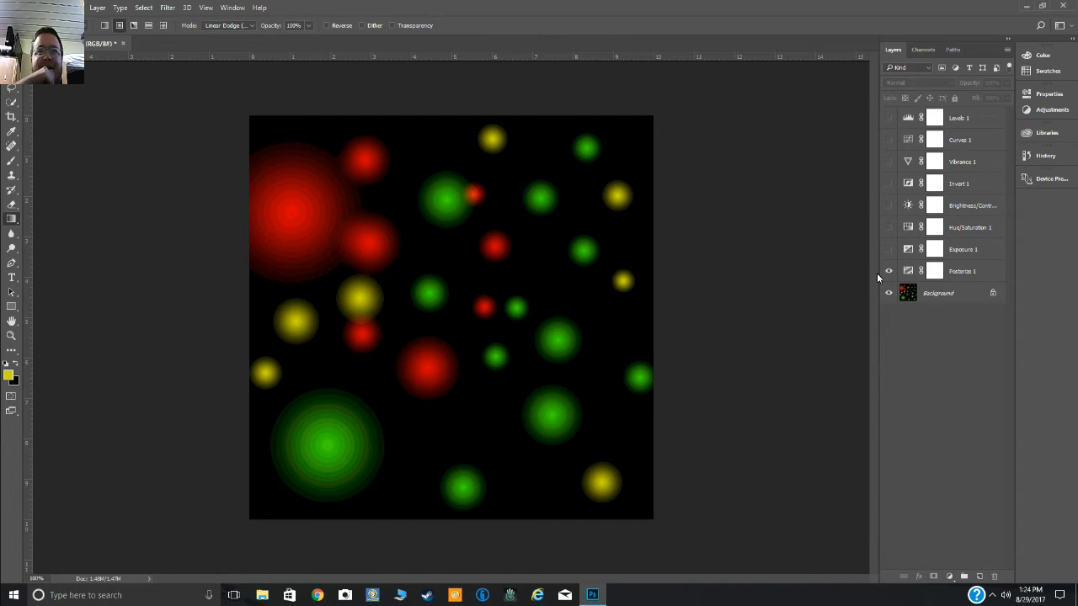
- Preview the Levels, Curves and Vibrance layers one at a time over the posterized image, hiding each again
click(890, 117)
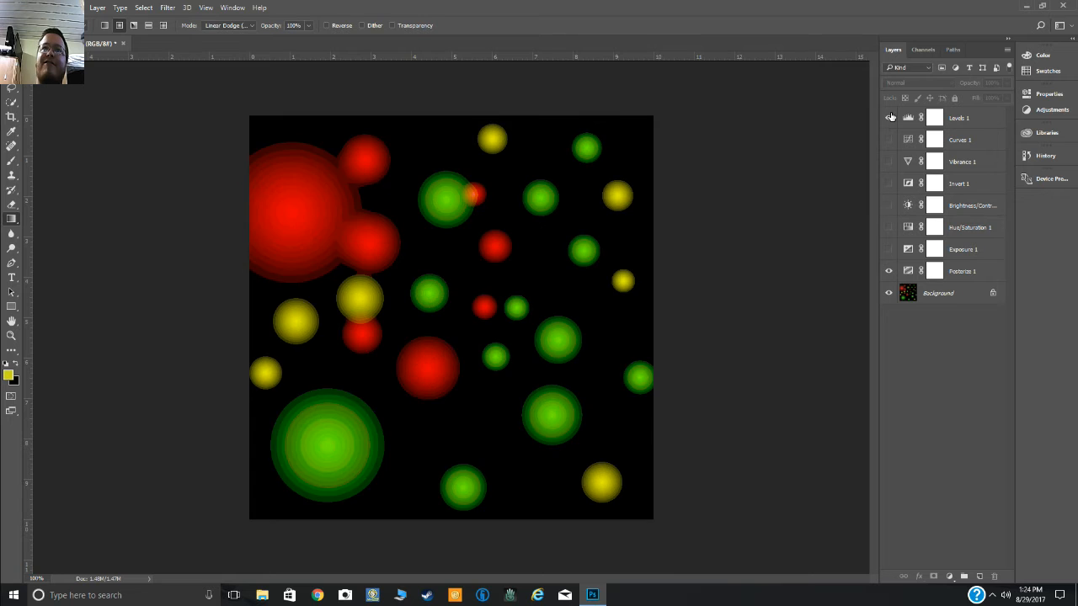
click(889, 117)
click(888, 137)
click(889, 137)
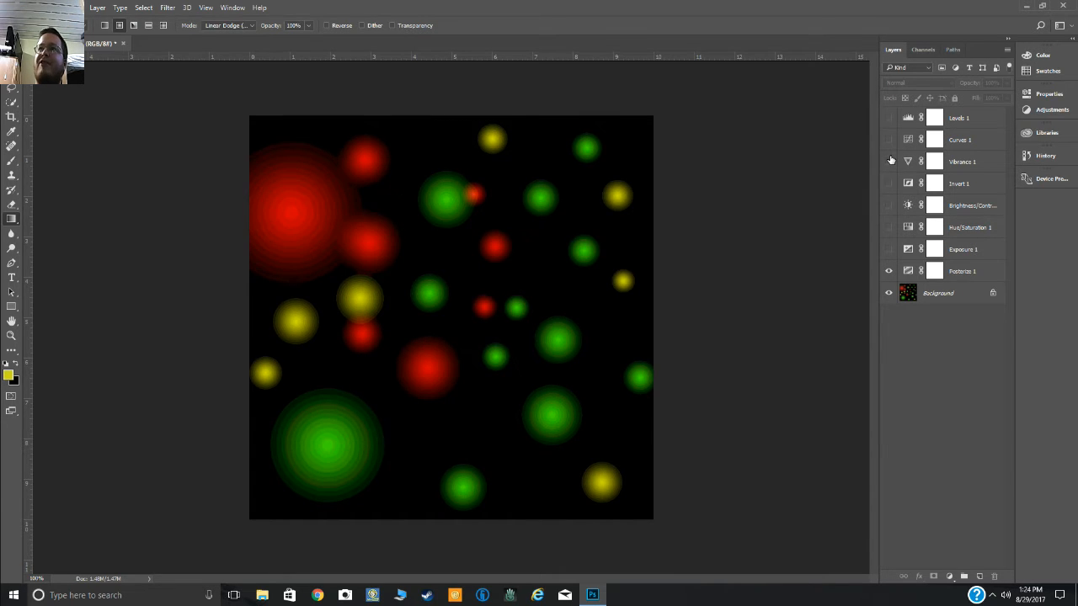
click(888, 161)
click(889, 161)
- Show the Invert layer and preview the Hue/Saturation and Brightness/Contrast layers beneath it, hiding both again
click(888, 187)
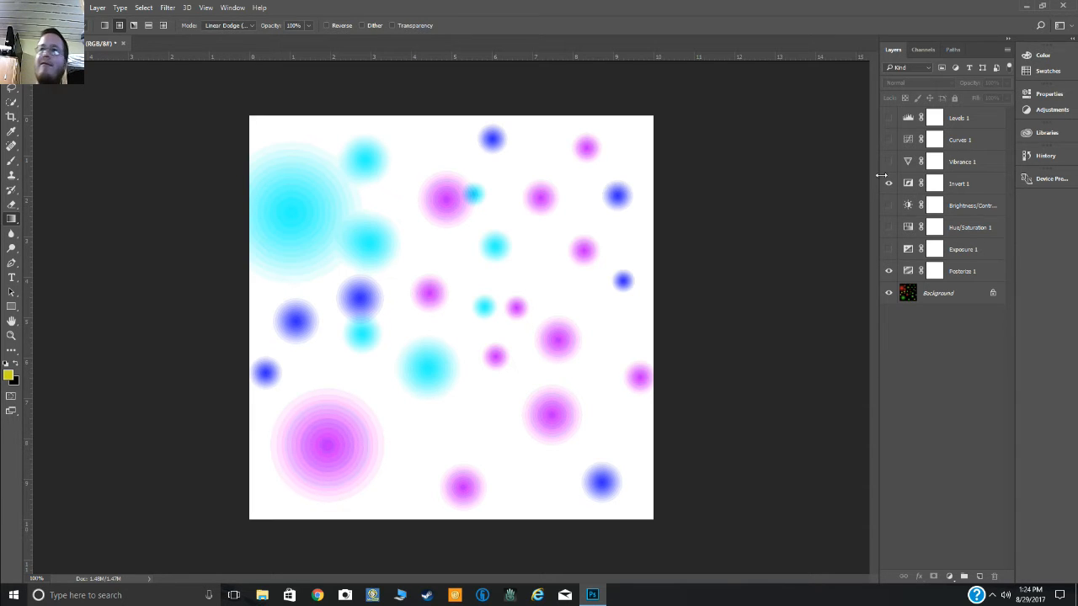
click(888, 226)
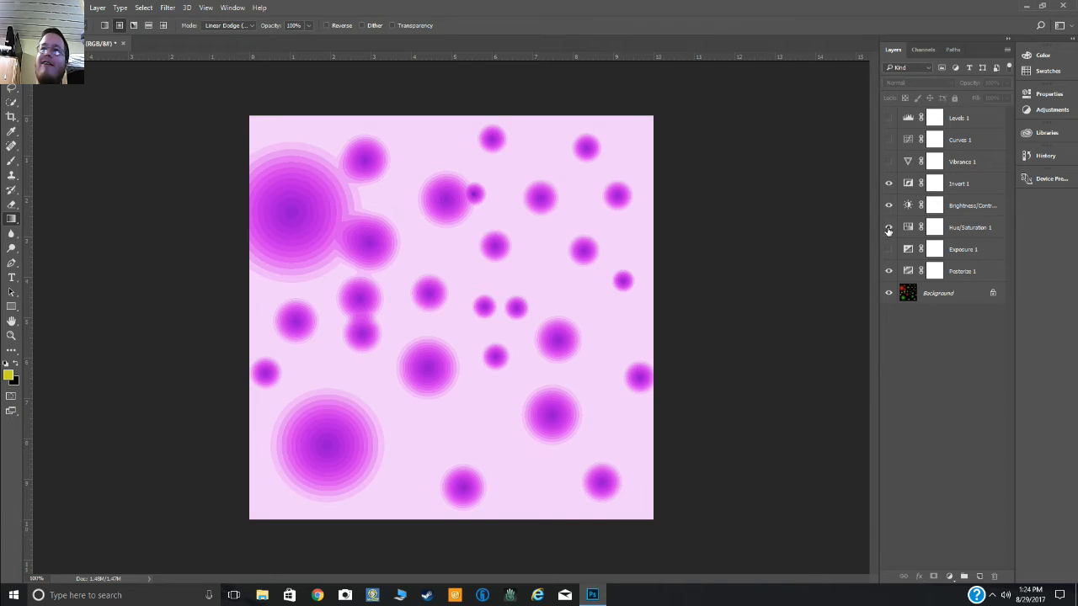
click(888, 227)
click(889, 206)
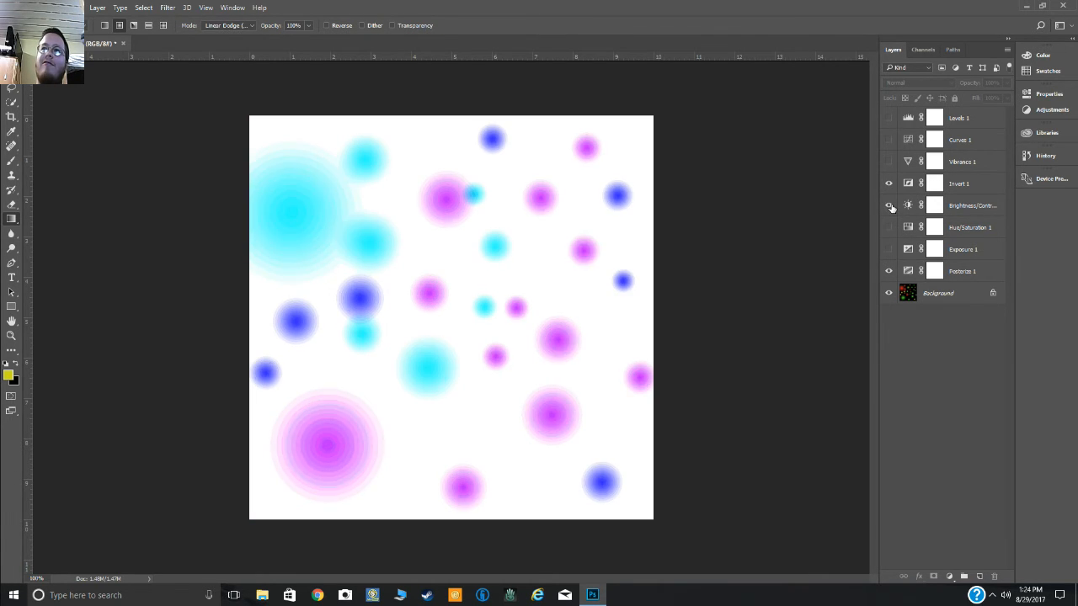
click(890, 207)
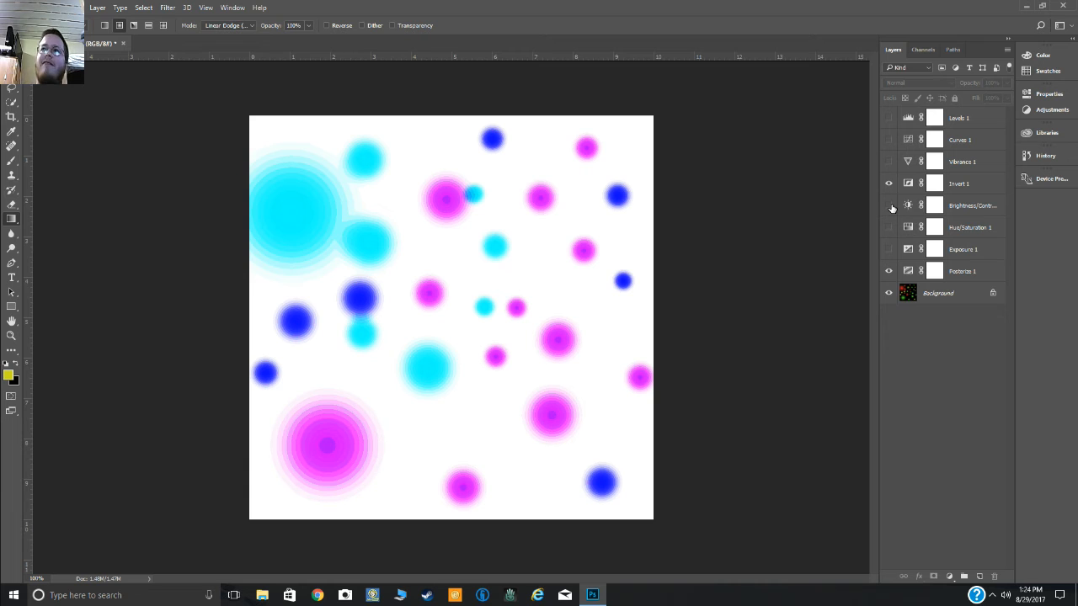
click(889, 206)
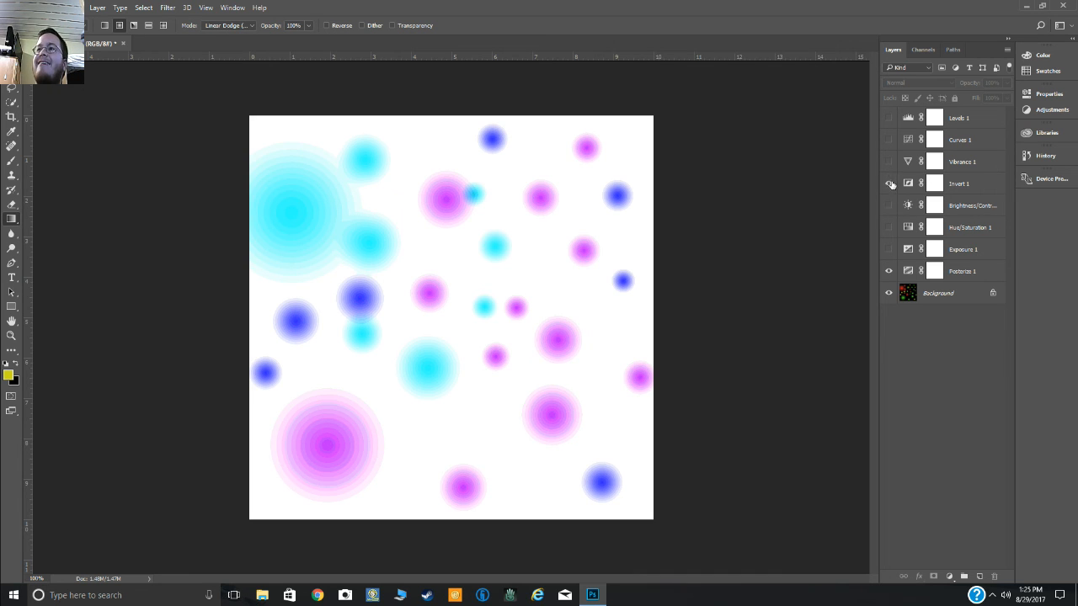
- Hide the Invert and Posterize layers so that only the Background layer remains visible
click(889, 184)
click(886, 271)
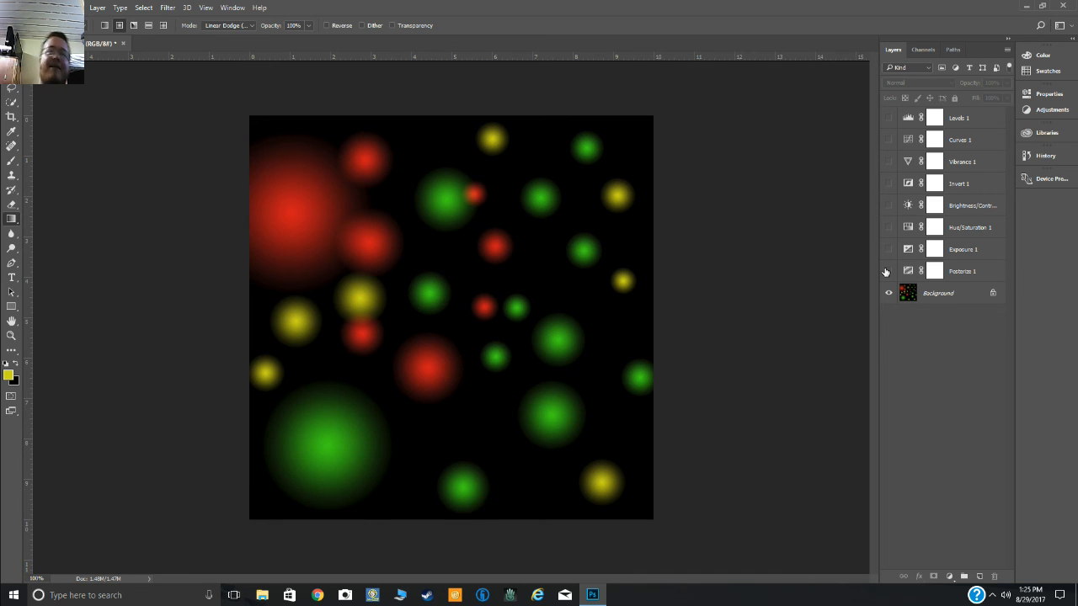